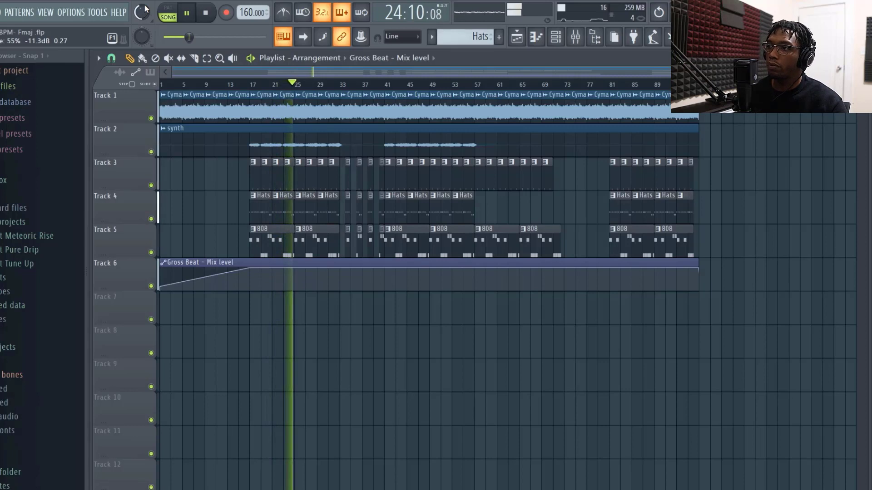
# - Stop playback, bring up the mixer and show the Fruity parametric EQ 2 in Insert 1's first slot
pyautogui.press('space')
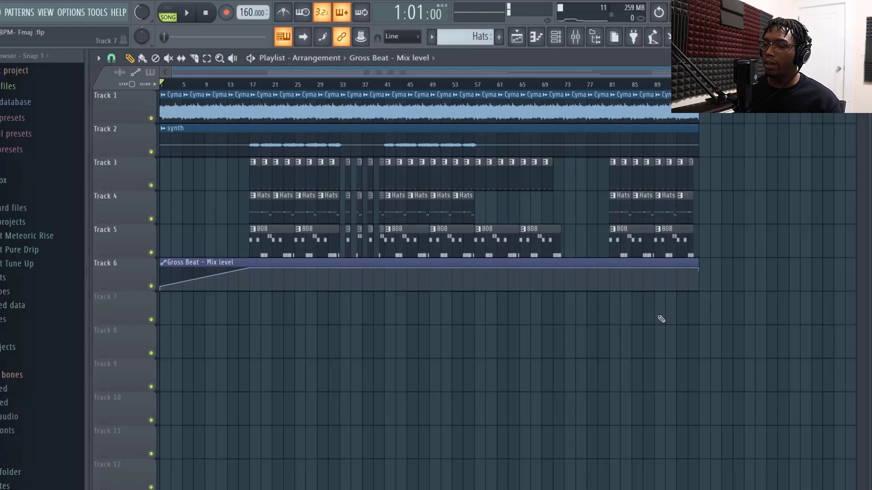
pyautogui.press('F9')
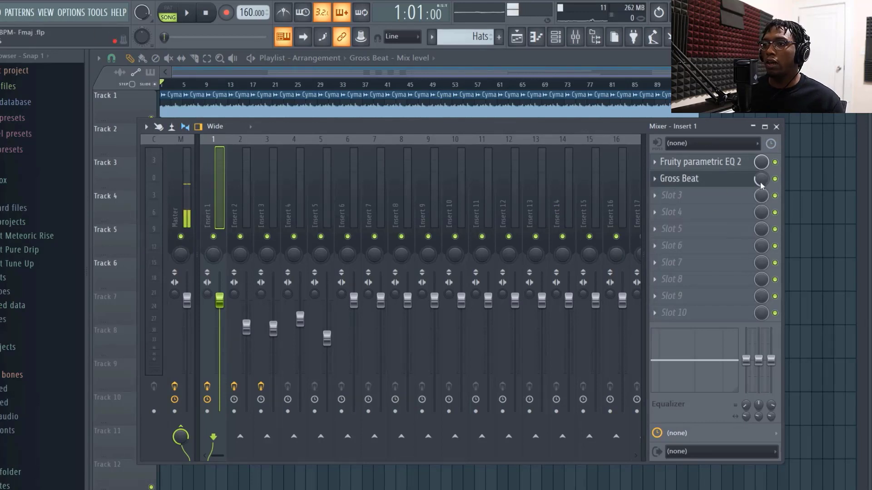
pyautogui.click(725, 168)
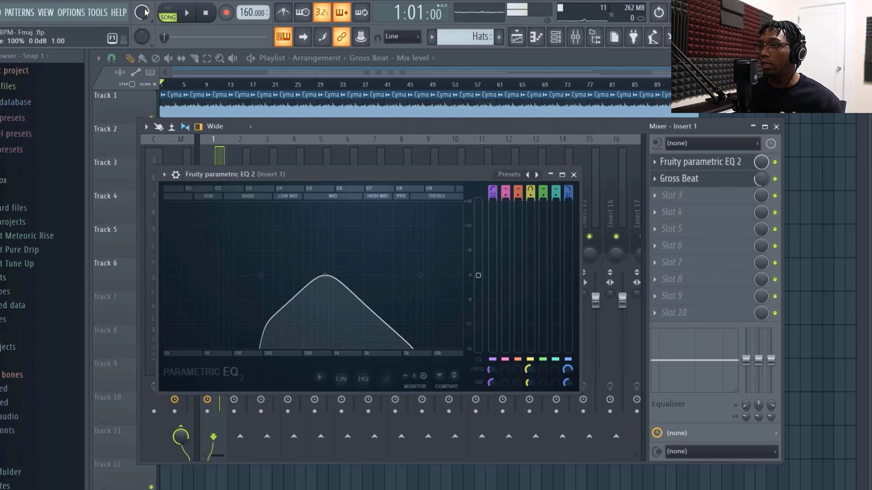
# - Lower the main volume and view the spectrum of Insert 1's slot 3 Fruity parametric EQ 2 during playback
pyautogui.moveTo(146, 13); pyautogui.dragTo(145, 37)
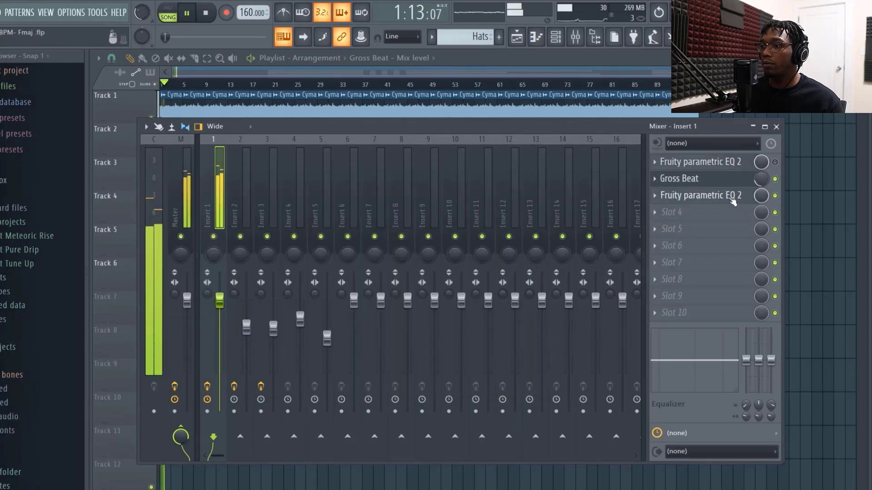
pyautogui.click(732, 195)
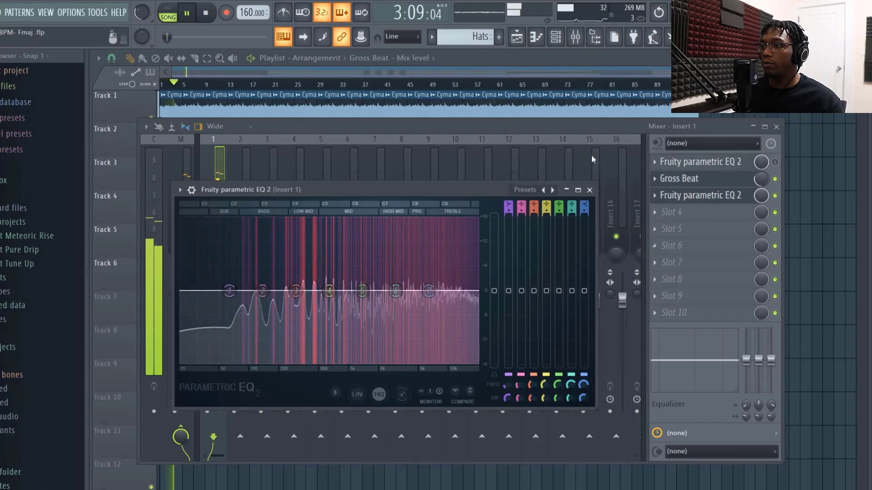
pyautogui.click(204, 15)
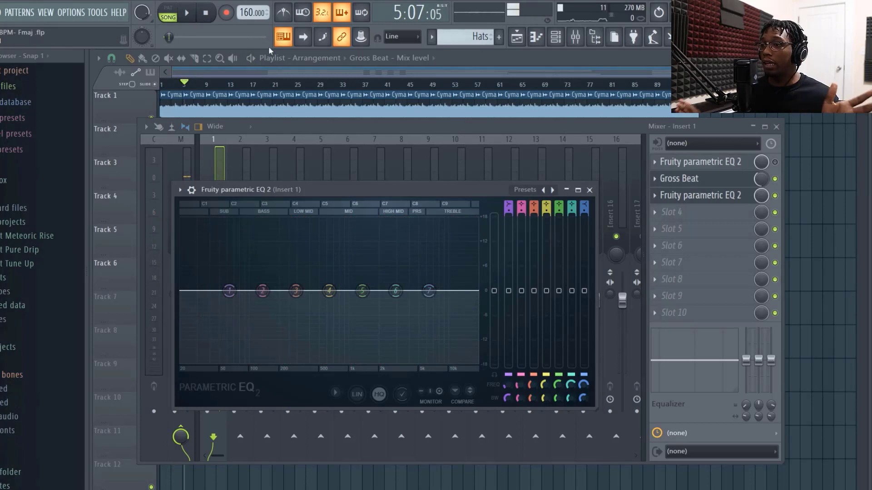
# - Disable Insert 1's slot 3 Fruity parametric EQ 2, enable the slot 1 EQ, and return to the playlist
pyautogui.click(775, 196)
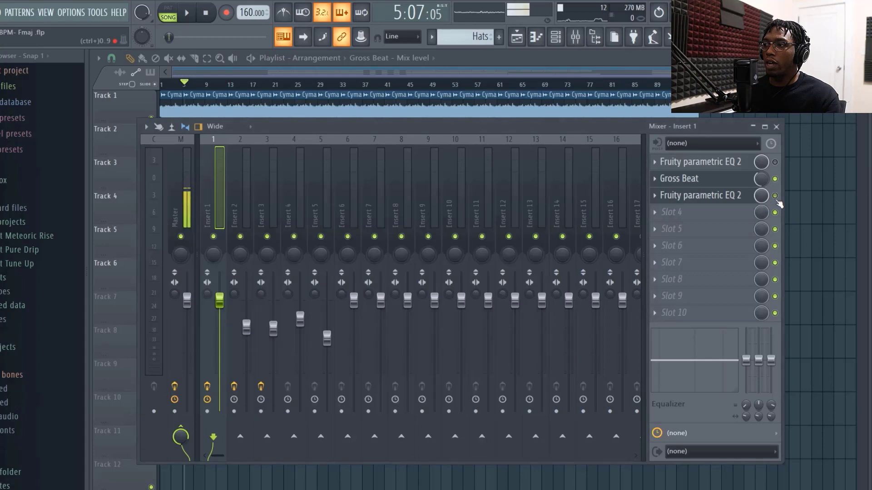
pyautogui.click(775, 163)
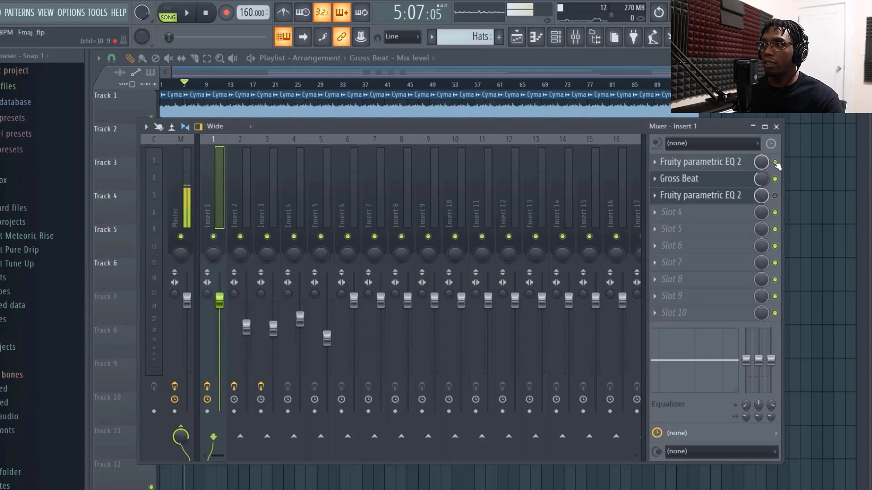
pyautogui.click(695, 161)
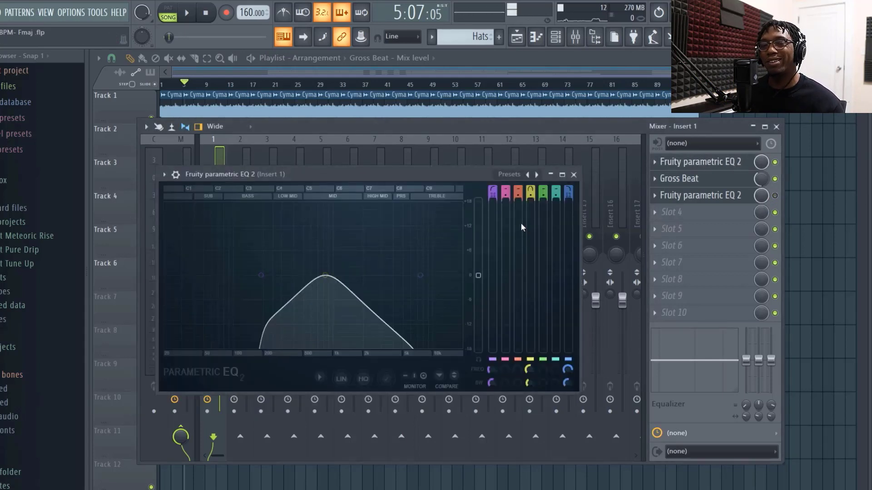
pyautogui.click(574, 175)
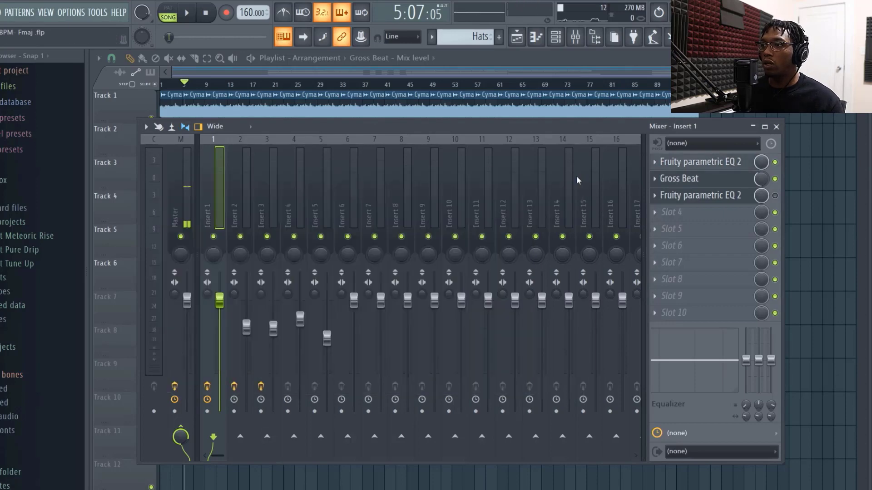
pyautogui.press('F9')
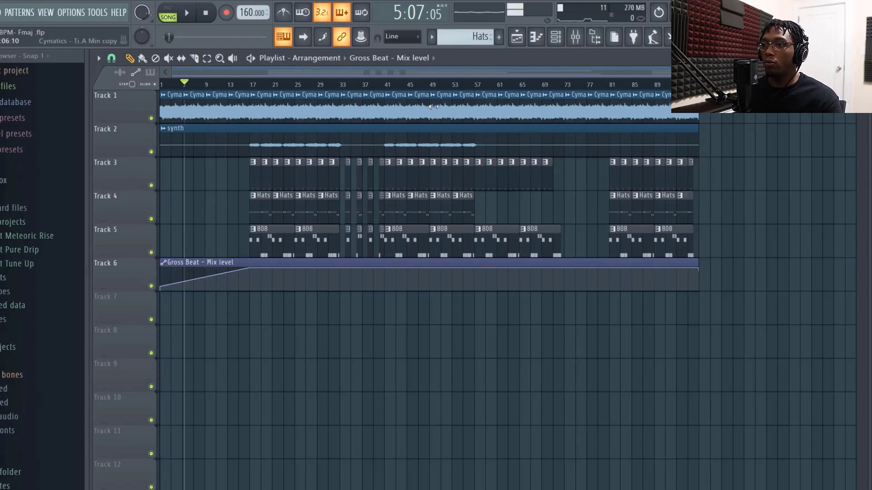
# - Consolidate playlist Track 1 into a single audio clip from the track start
pyautogui.rightClick(141, 109)
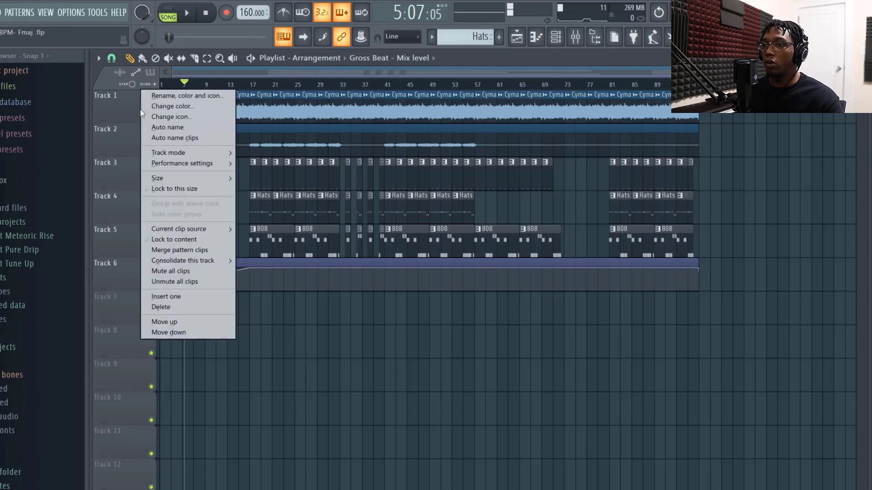
pyautogui.moveTo(214, 260)
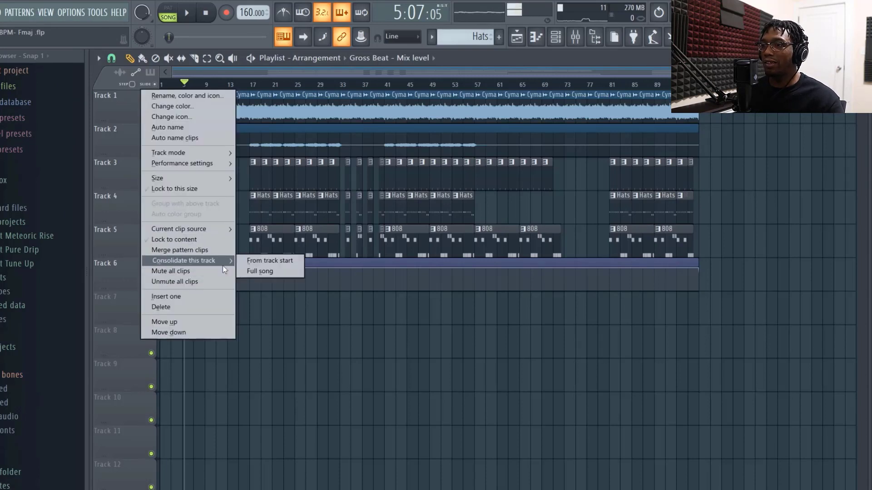
pyautogui.click(272, 256)
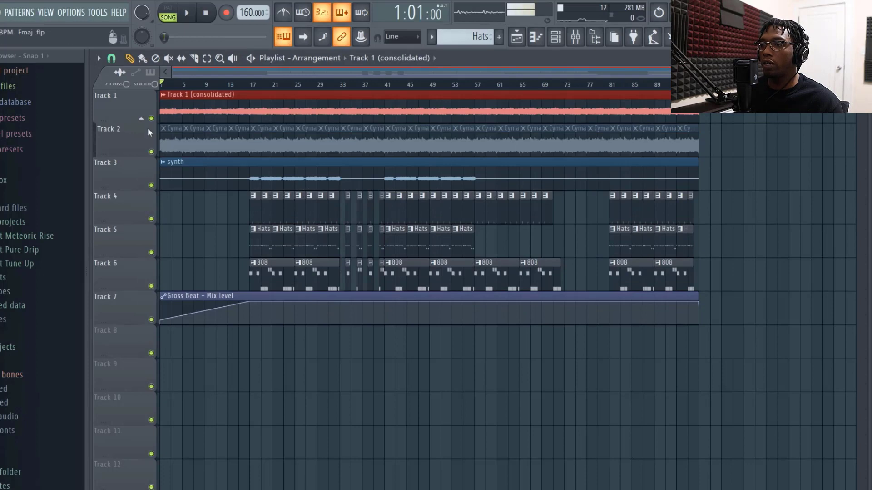
# - Delete the Gross Beat mix level automation clip and the muted original loop track below the consolidated one
pyautogui.rightClick(372, 296)
pyautogui.rightClick(132, 125)
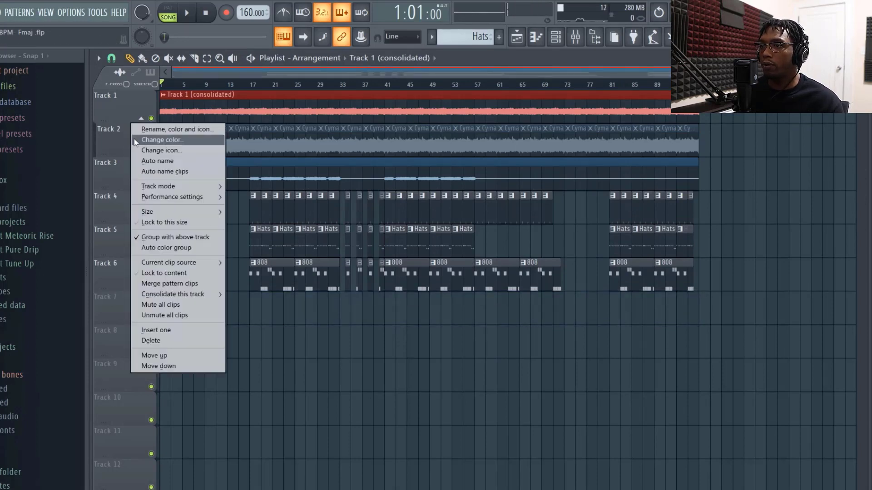
pyautogui.click(185, 341)
pyautogui.click(471, 285)
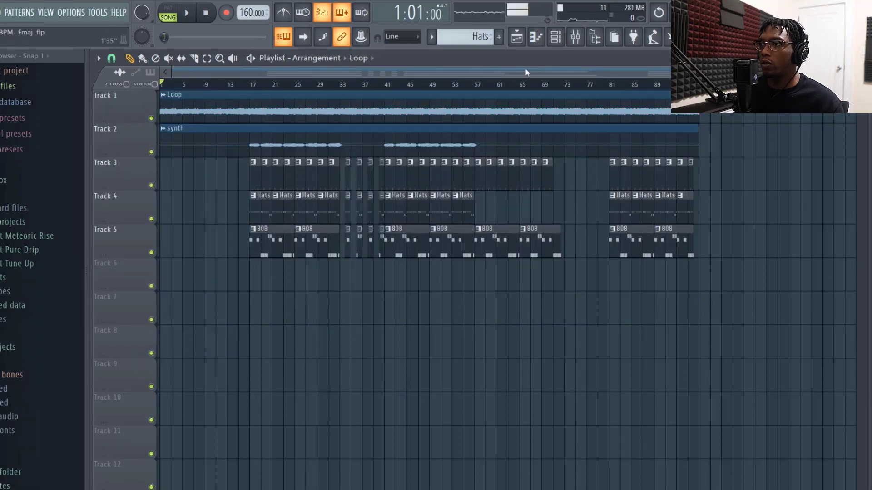
# - Reset mixer tracks Insert 1 through Insert 8 to their default state
pyautogui.click(575, 36)
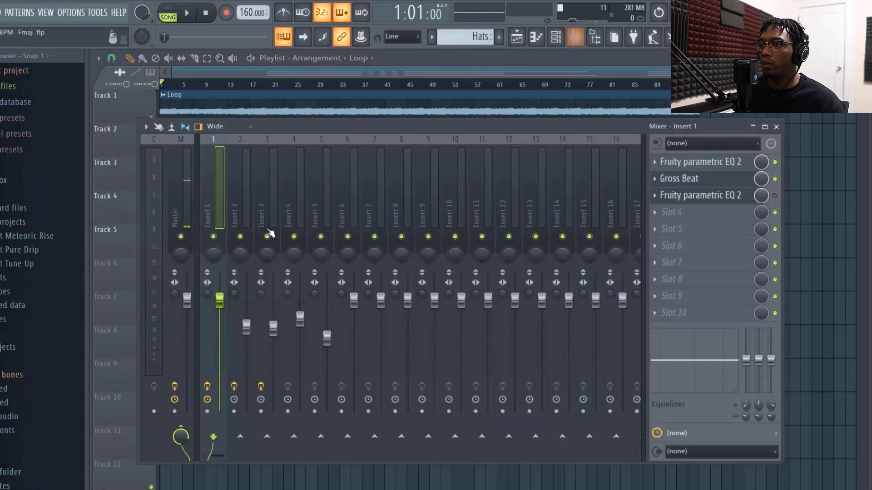
pyautogui.click(235, 197)
pyautogui.click(293, 196)
pyautogui.click(323, 199)
pyautogui.click(353, 202)
pyautogui.moveTo(352, 199); pyautogui.dragTo(283, 190)
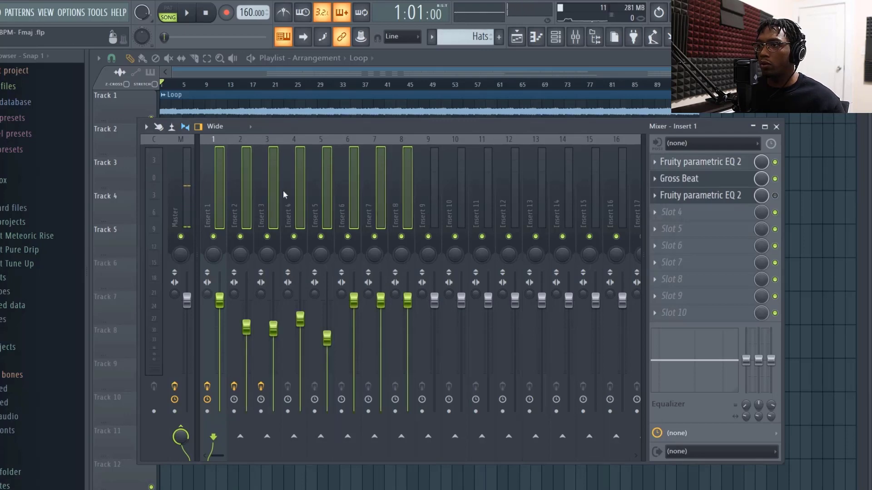
pyautogui.rightClick(266, 175)
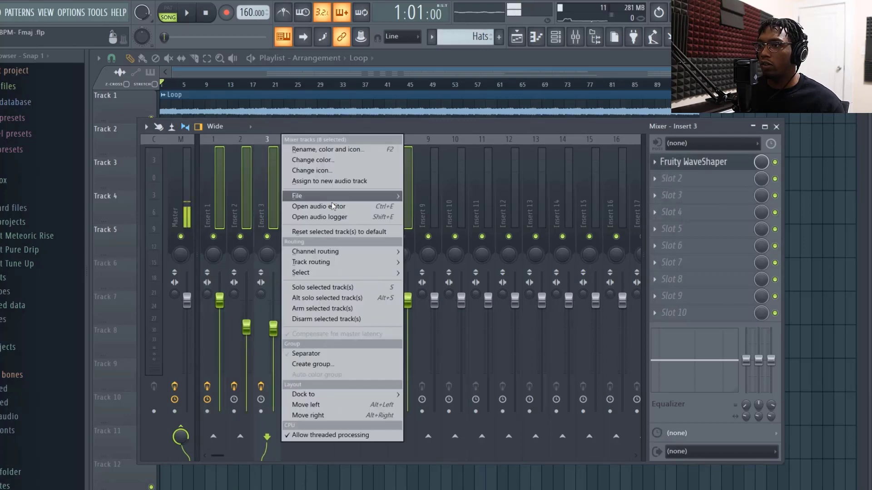
pyautogui.click(386, 235)
pyautogui.click(510, 283)
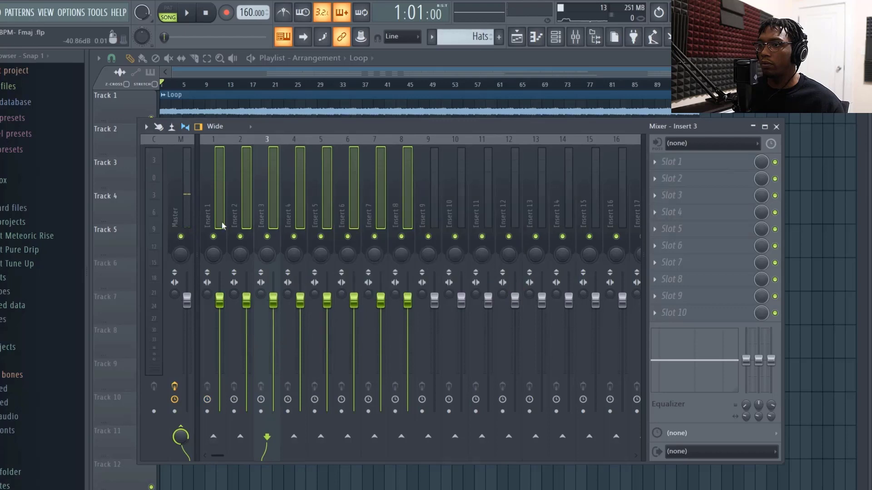
# - Delete the Fruity Limiter and Fruity soft clipper from the Master mixer track
pyautogui.click(184, 199)
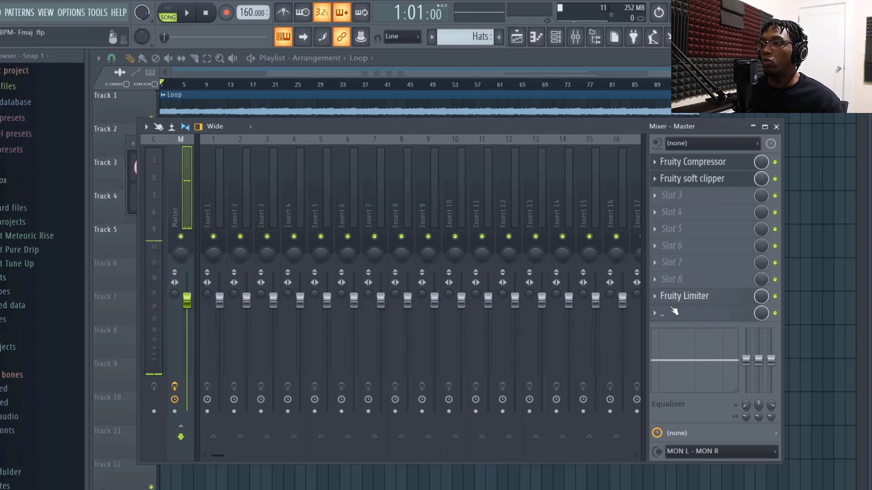
pyautogui.click(657, 296)
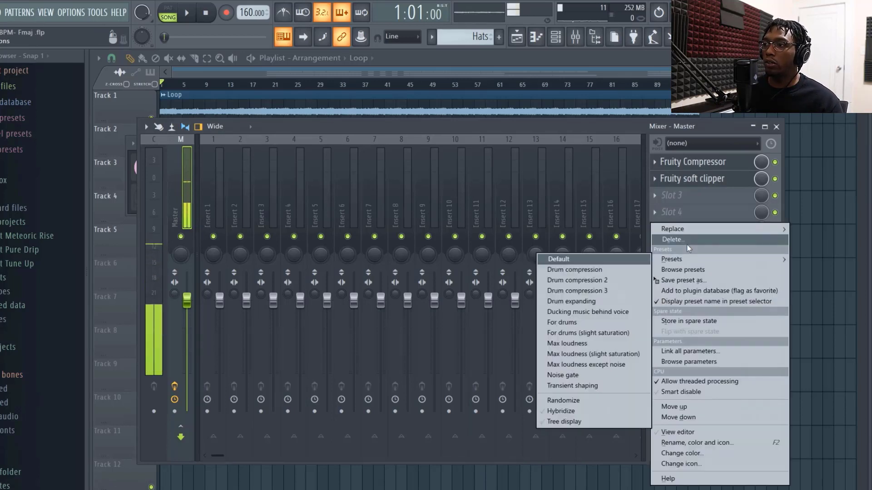
pyautogui.click(668, 237)
pyautogui.click(472, 292)
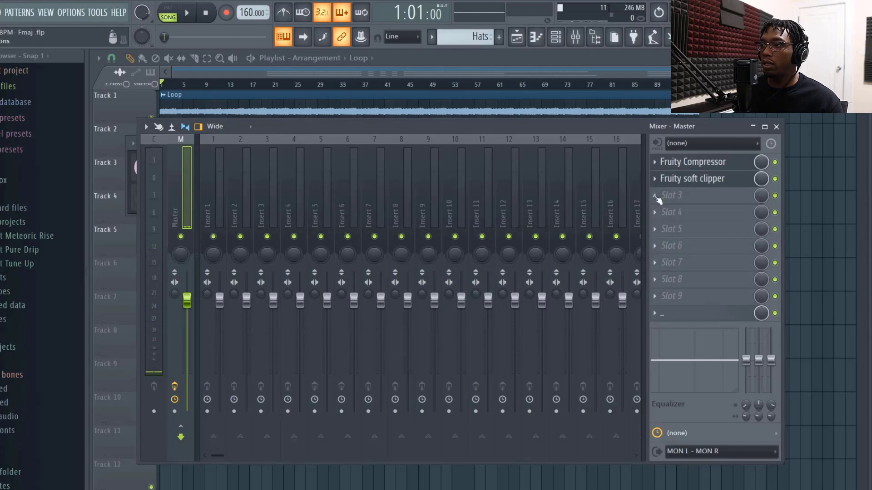
pyautogui.click(656, 182)
pyautogui.click(663, 205)
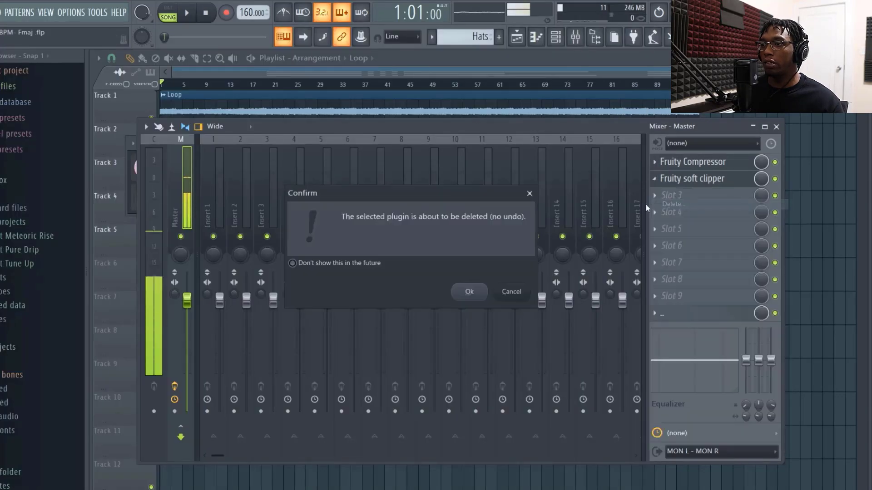
pyautogui.click(468, 292)
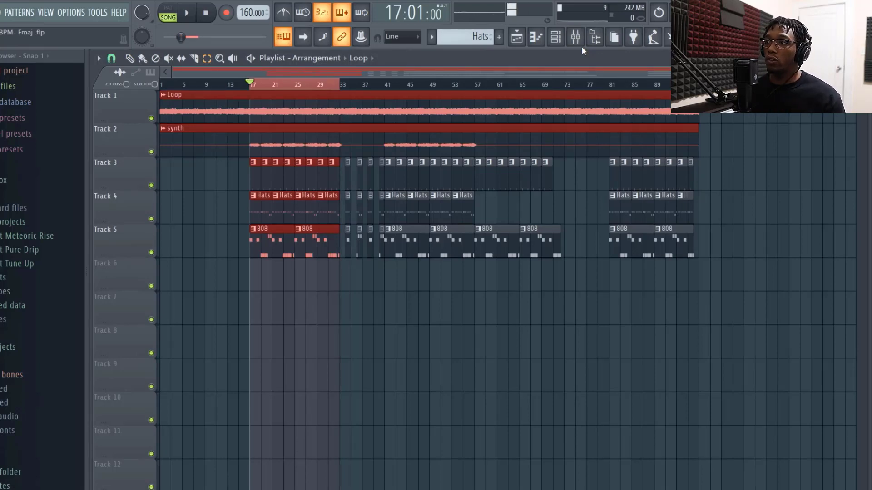
# - Set the 808 mixer track's level to about -0.4 dB while auditioning the selected playlist section
pyautogui.press('F9')
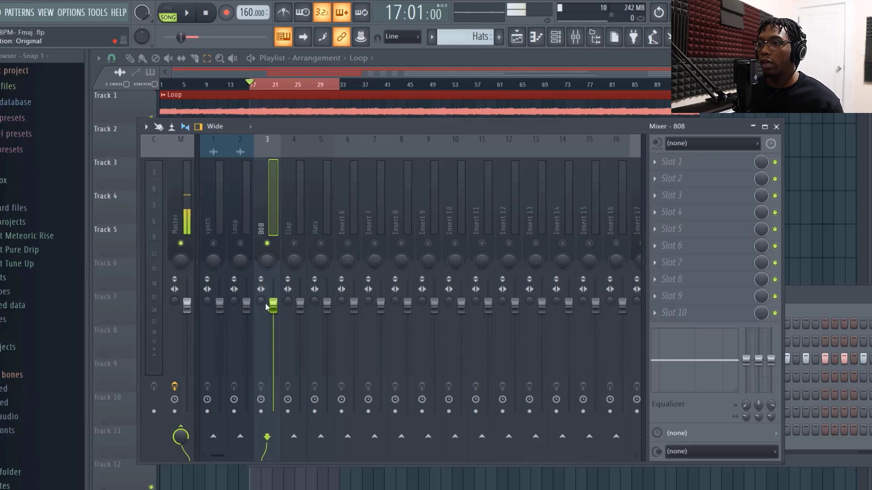
pyautogui.moveTo(273, 305); pyautogui.dragTo(273, 347)
pyautogui.press('space')
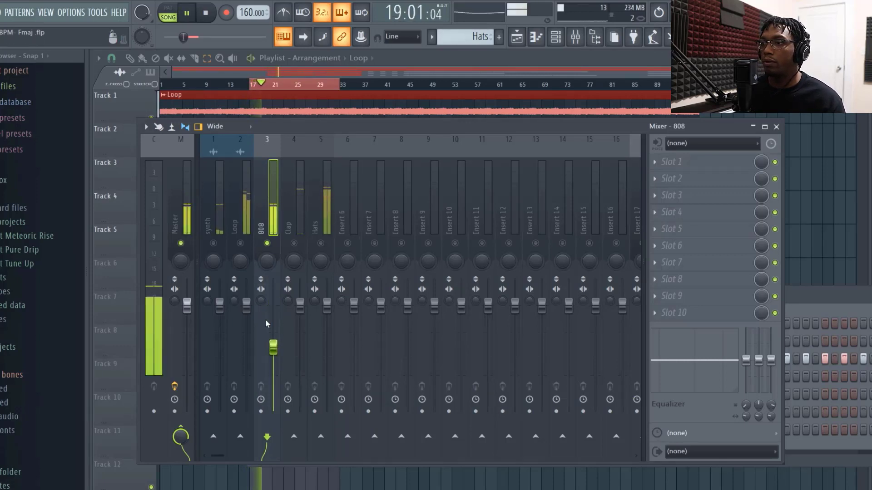
pyautogui.press('space')
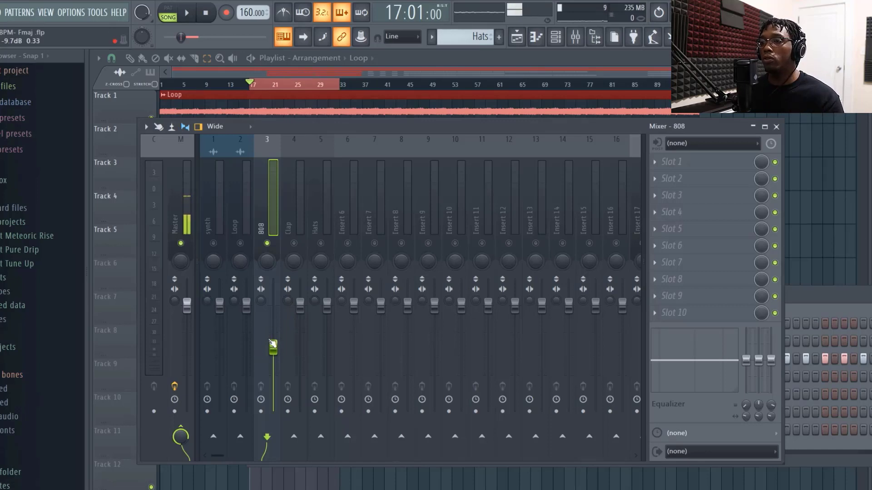
pyautogui.moveTo(273, 347); pyautogui.dragTo(273, 306)
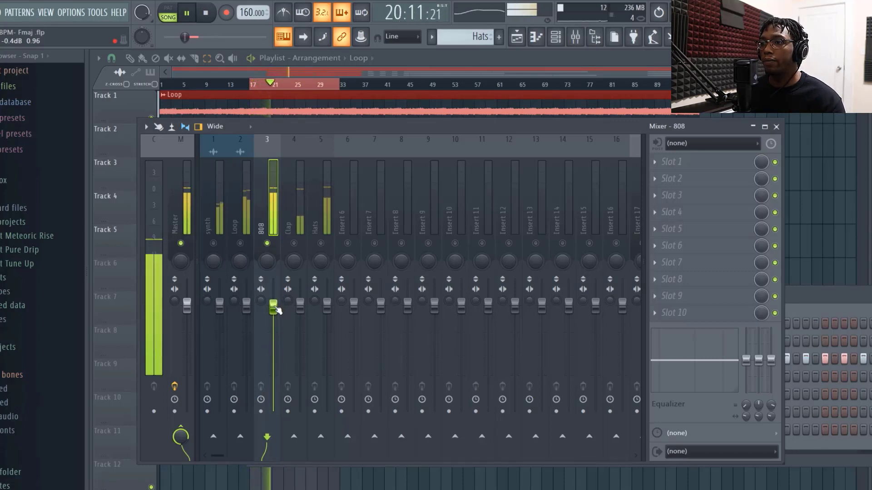
# - Unmute the Clap mixer track and lower its fader slightly below the 808's while playing the section
pyautogui.click(294, 243)
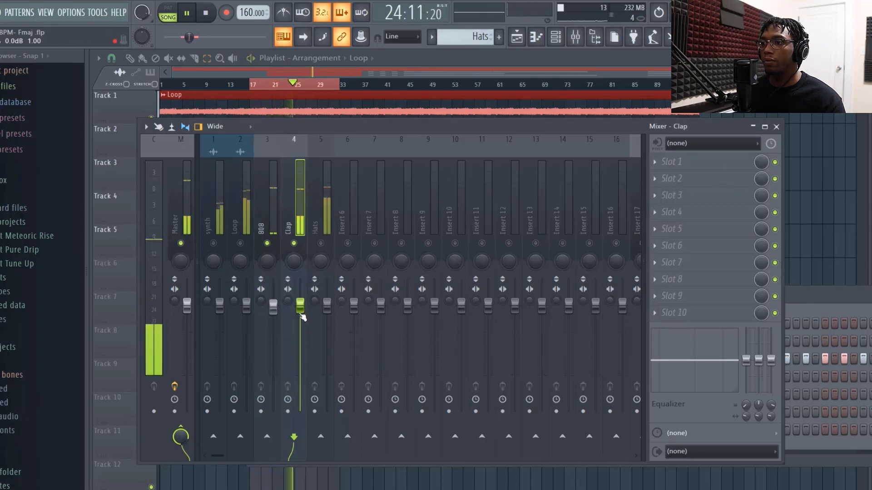
pyautogui.press('space')
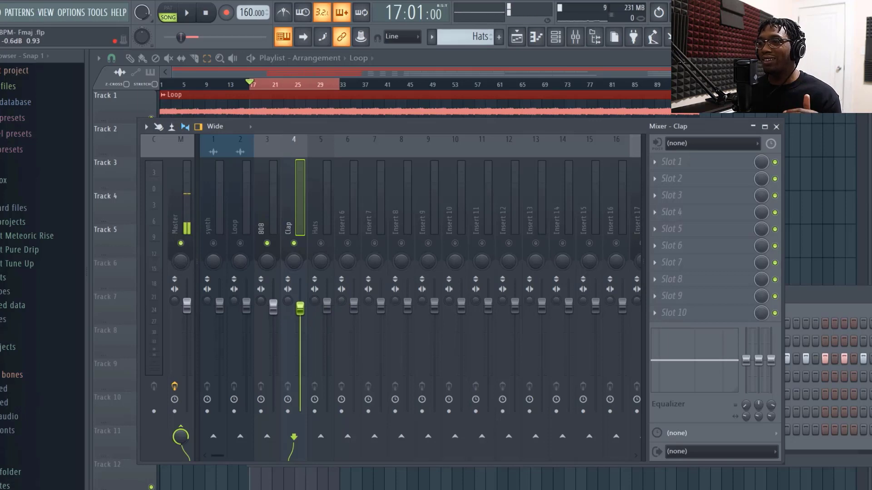
pyautogui.press('space')
pyautogui.moveTo(299, 311); pyautogui.dragTo(300, 320)
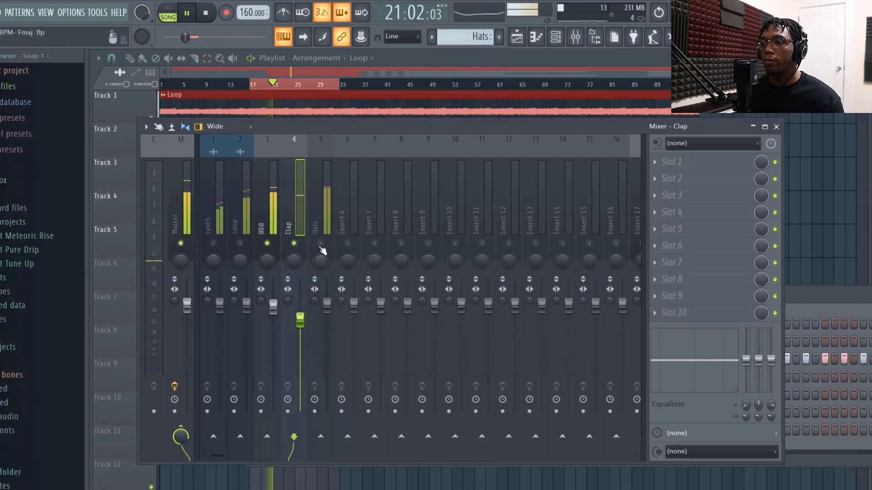
# - Bring in the Hats mixer track, lower its level to about -10.2 dB, and replay the section to check the balance
pyautogui.press('space')
pyautogui.press('space')
pyautogui.moveTo(331, 309); pyautogui.dragTo(327, 349)
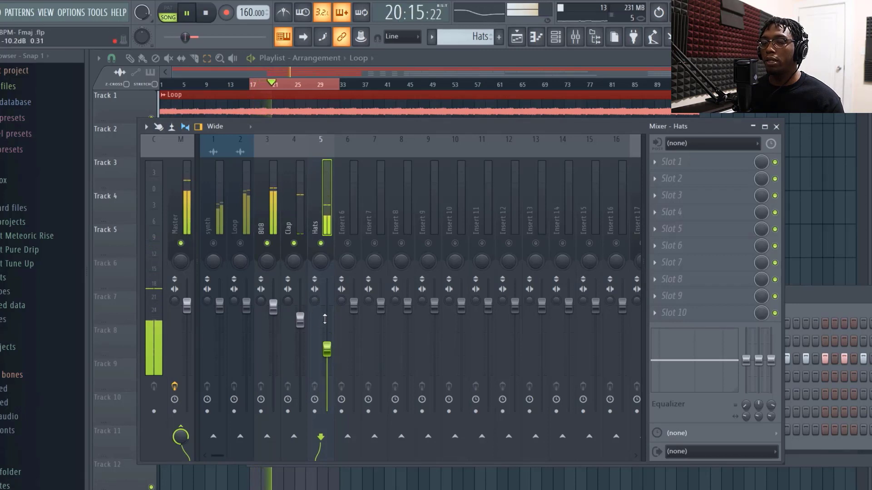
pyautogui.press('space')
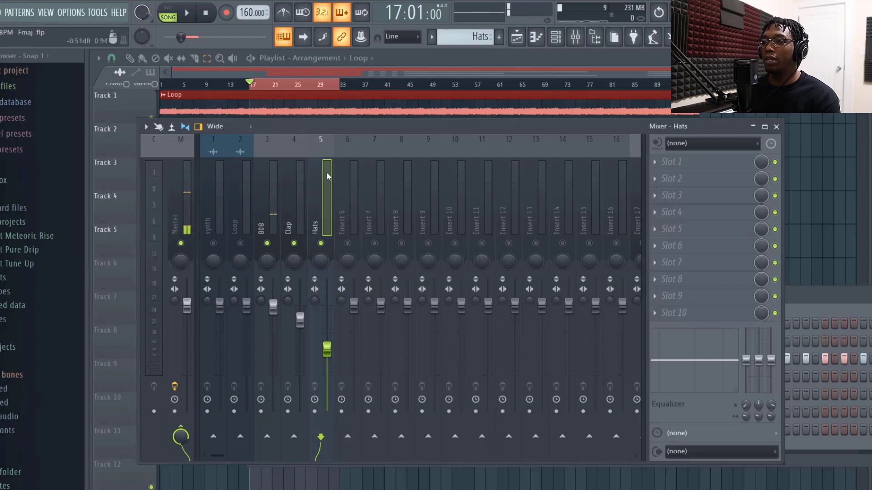
pyautogui.press('space')
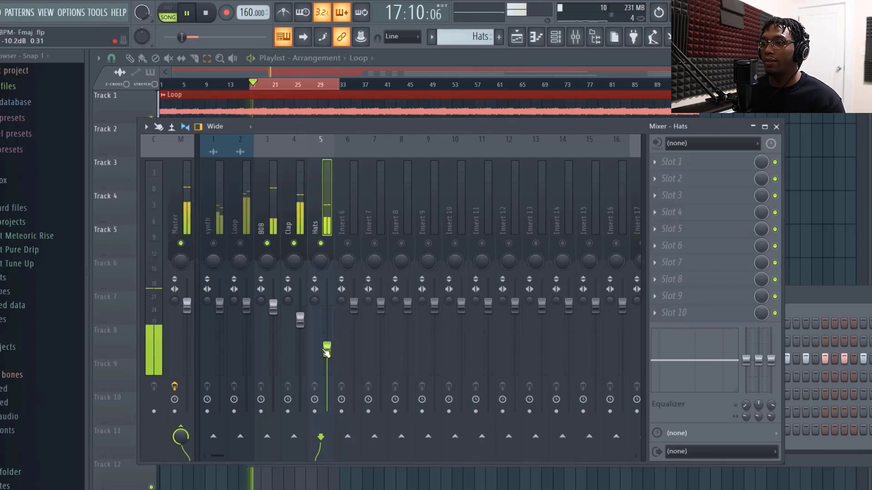
# - Lower the Hats mixer track's level to about -13.1 dB during playback, and stop the section
pyautogui.moveTo(327, 349)
pyautogui.mouseDown()
pyautogui.moveTo(327, 336)
pyautogui.moveTo(327, 355)
pyautogui.mouseUp()
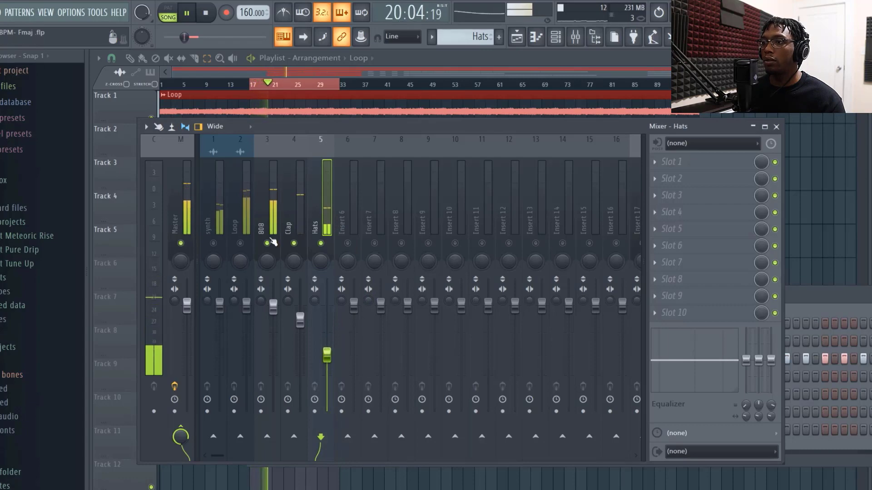
pyautogui.press('space')
# - Add Fruity Parametric EQ 2 to the 808 track's first effect slot and high-pass band 1 at 34 Hz while auditioning
pyautogui.click(273, 201)
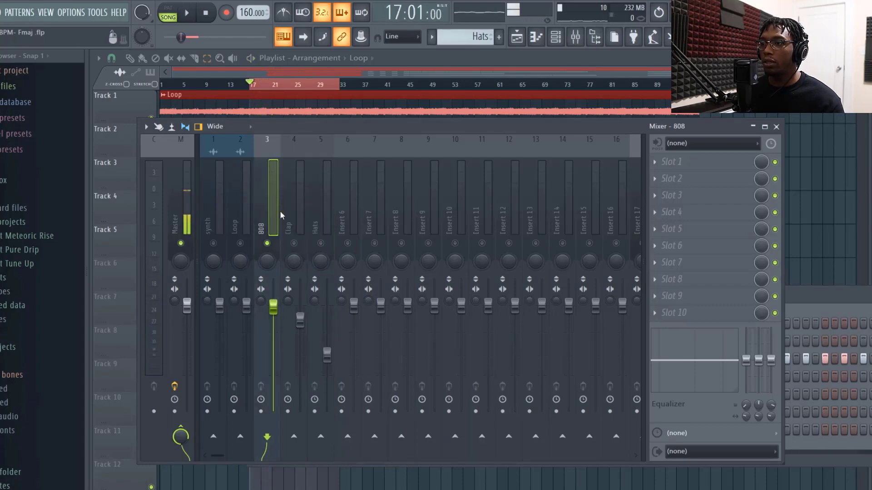
pyautogui.click(717, 163)
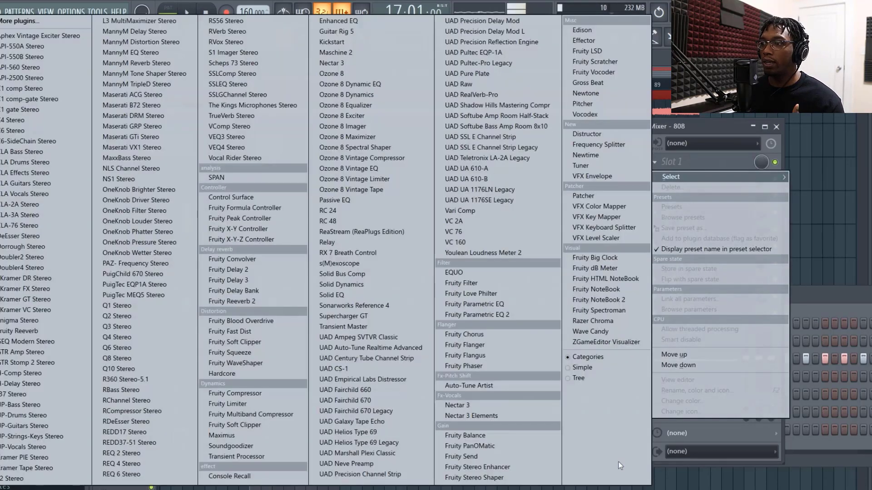
pyautogui.click(529, 315)
pyautogui.press('space')
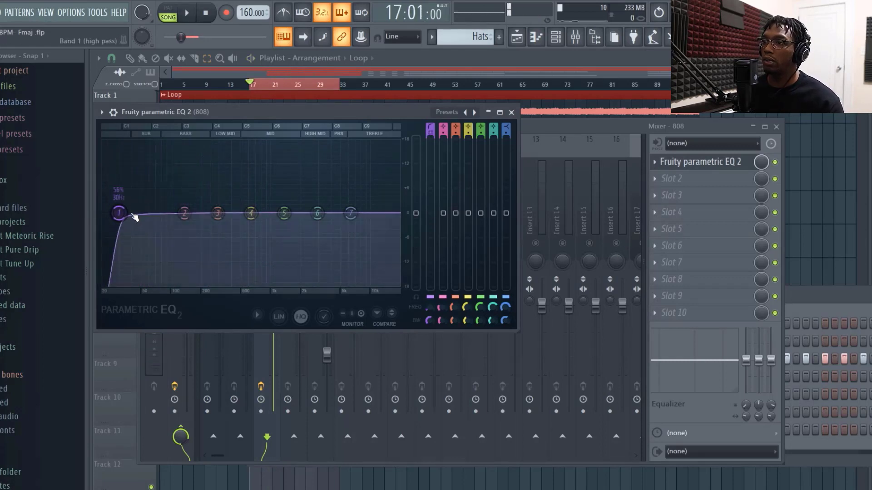
pyautogui.press('space')
pyautogui.moveTo(121, 213)
pyautogui.mouseDown()
pyautogui.moveTo(131, 213)
pyautogui.moveTo(124, 213)
pyautogui.mouseUp()
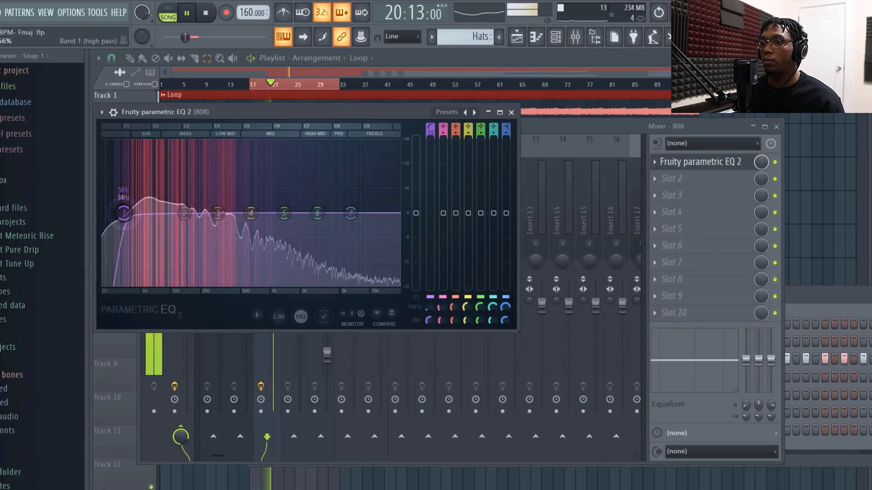
pyautogui.press('space')
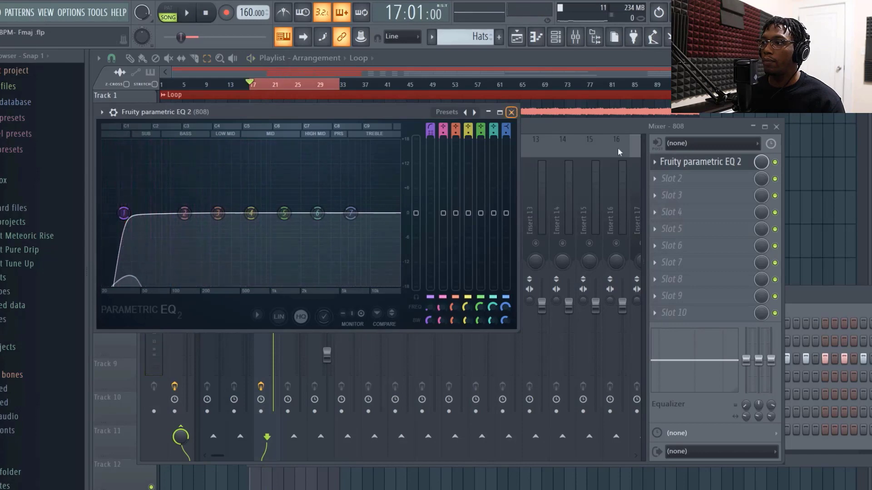
# - Duplicate the 808's high-pass Fruity Parametric EQ 2 into the second effect slot, and bring the first EQ back into view
pyautogui.click(664, 186)
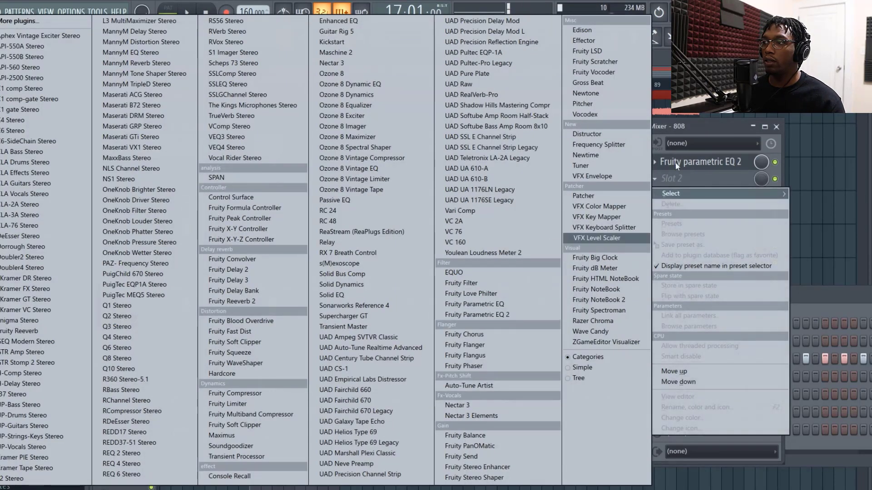
pyautogui.click(727, 126)
pyautogui.click(654, 162)
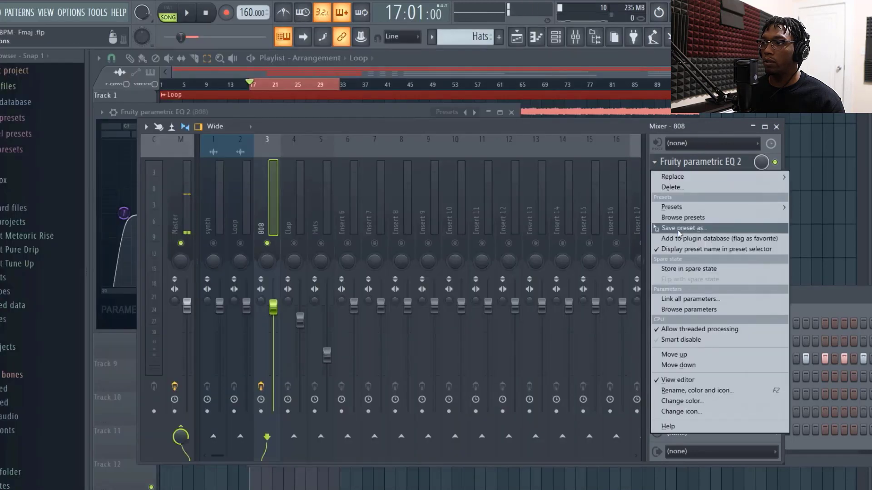
pyautogui.moveTo(678, 233); pyautogui.dragTo(674, 183)
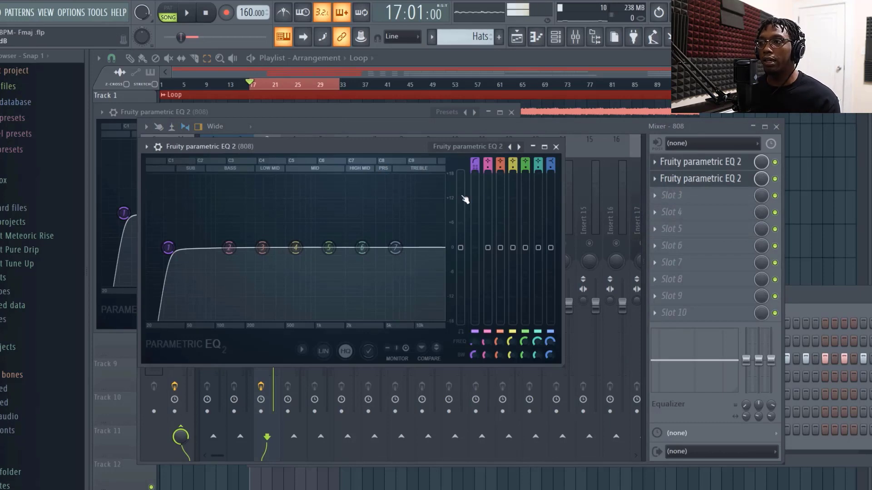
pyautogui.click(727, 166)
pyautogui.click(727, 166)
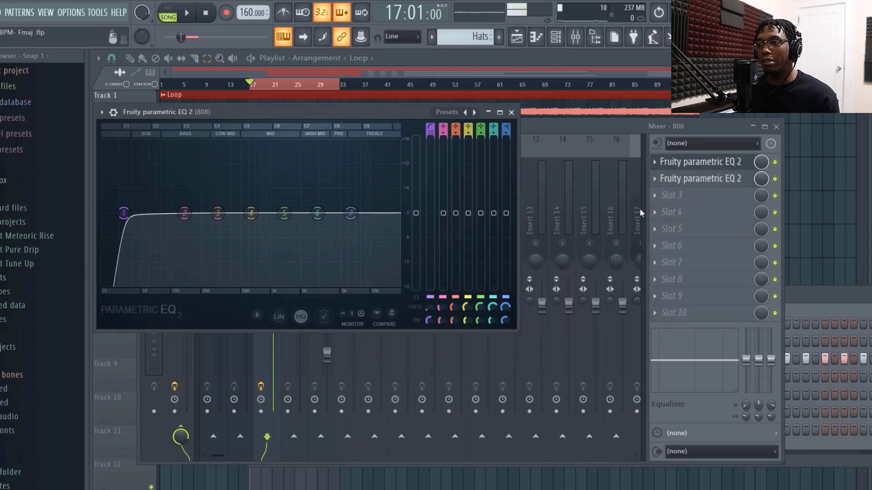
# - Add a third Fruity Parametric EQ 2 to the 808 track and switch its band 1 to a steep high-pass filter
pyautogui.press('space')
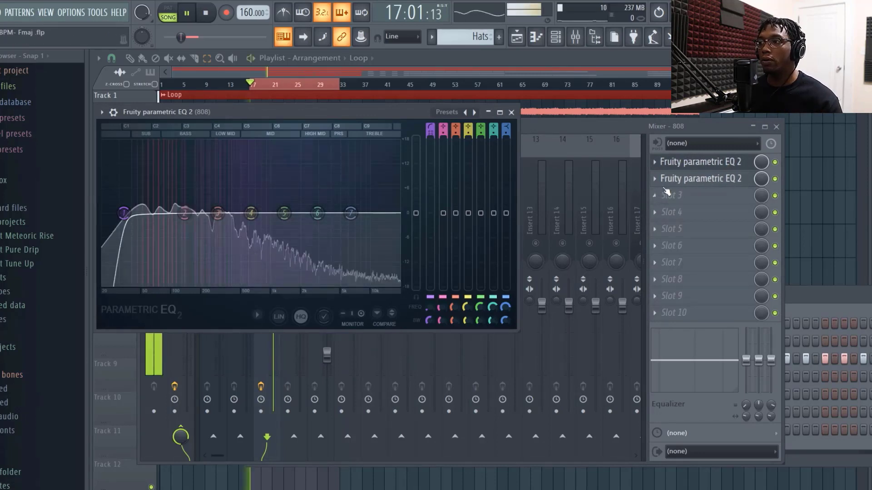
pyautogui.click(654, 195)
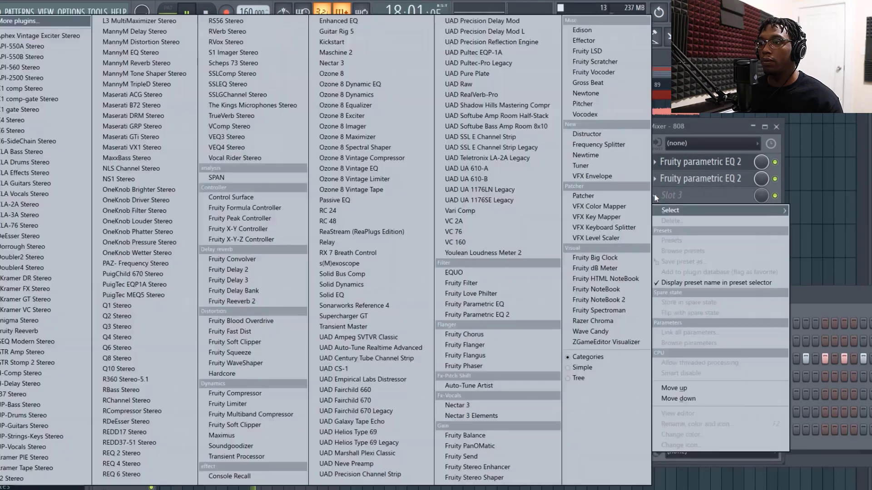
pyautogui.click(527, 317)
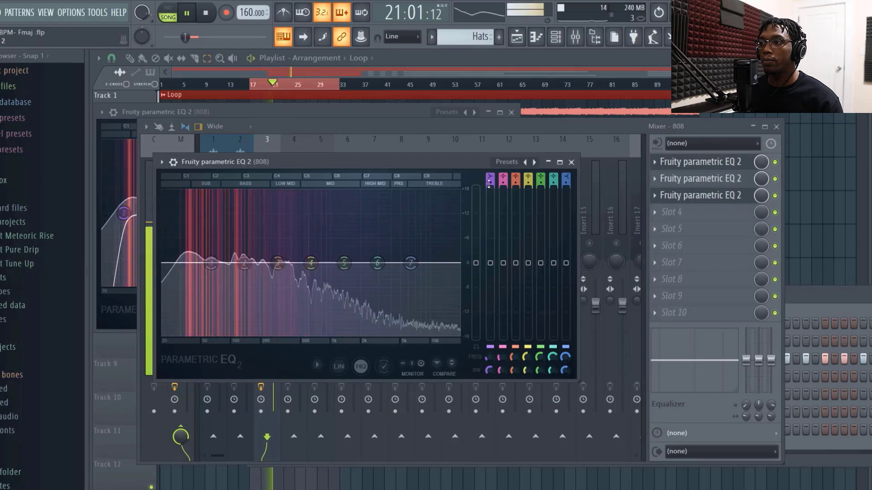
pyautogui.press('space')
pyautogui.moveTo(493, 181)
pyautogui.mouseDown()
pyautogui.moveTo(492, 192)
pyautogui.moveTo(490, 171)
pyautogui.mouseUp()
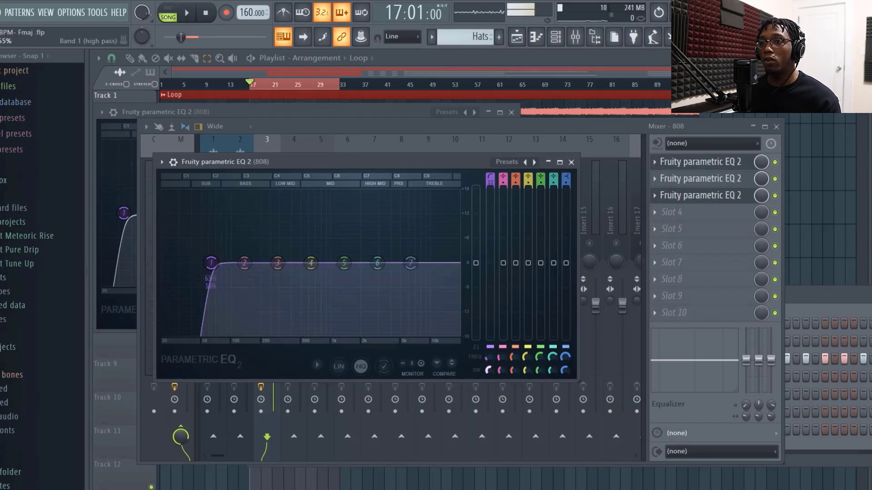
pyautogui.moveTo(489, 359); pyautogui.dragTo(490, 362)
pyautogui.click(571, 162)
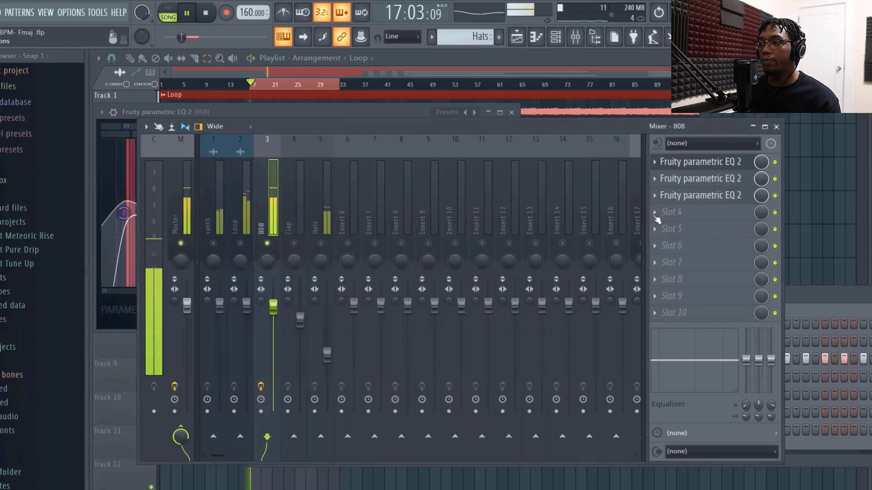
# - Add a fourth Fruity Parametric EQ 2 to the 808 track while the section plays
pyautogui.click(672, 212)
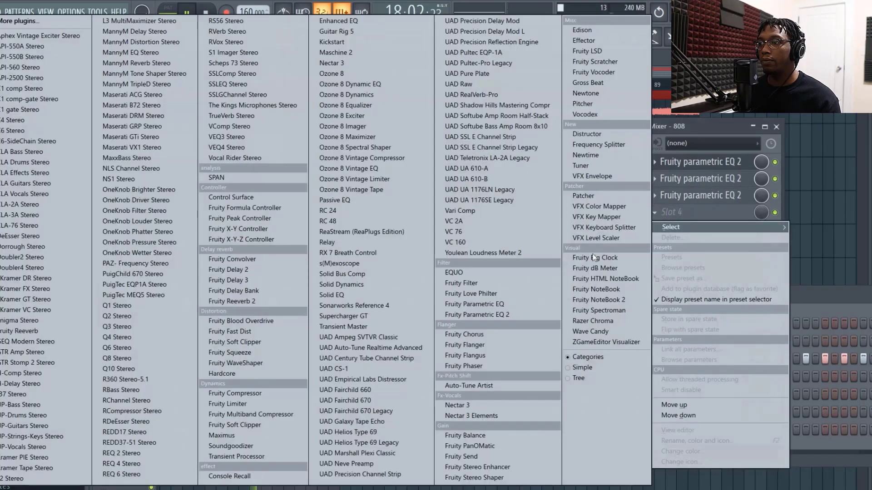
pyautogui.click(529, 316)
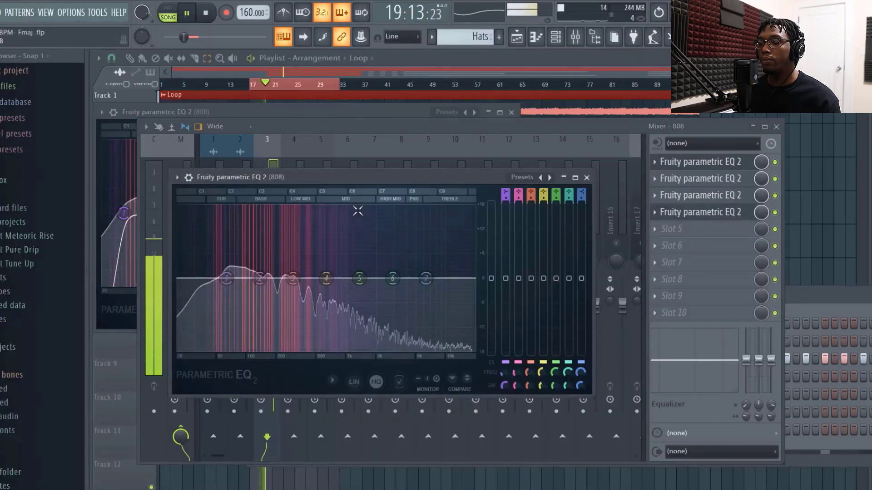
pyautogui.press('space')
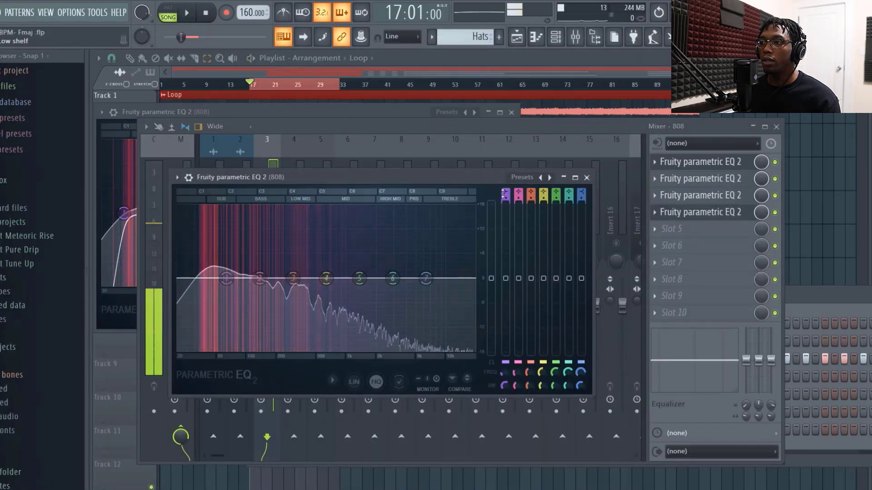
pyautogui.click(586, 178)
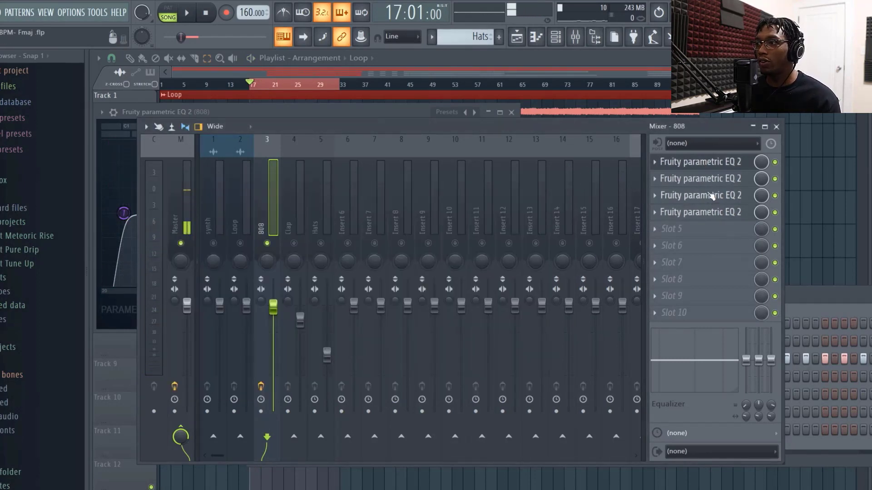
# - Cut the 808's highs with band 7 of the fourth Fruity Parametric EQ 2 and audition the result
pyautogui.press('space')
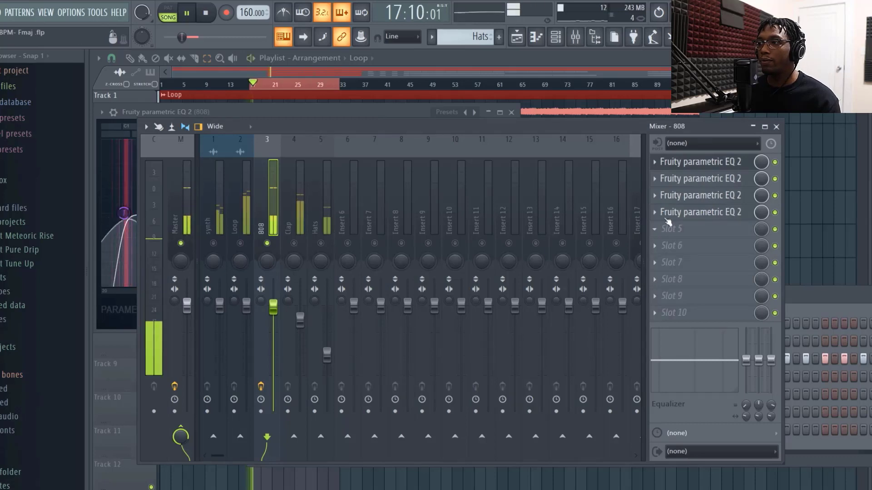
pyautogui.click(689, 214)
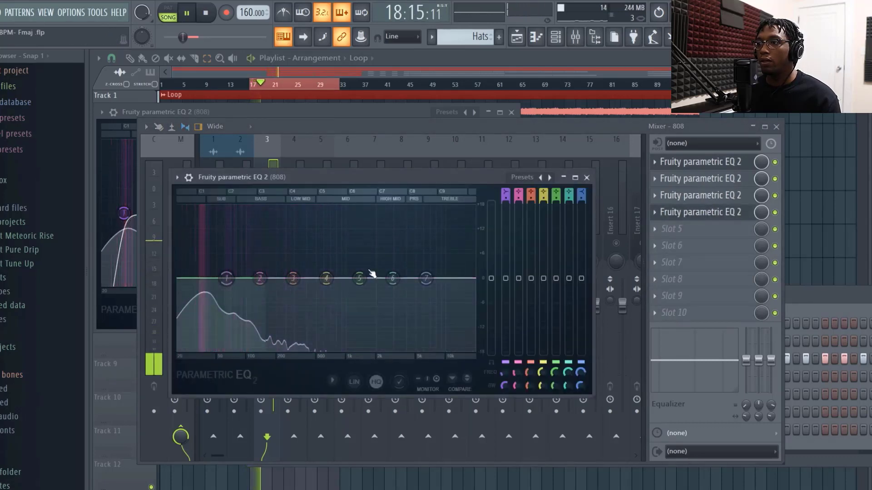
pyautogui.press('space')
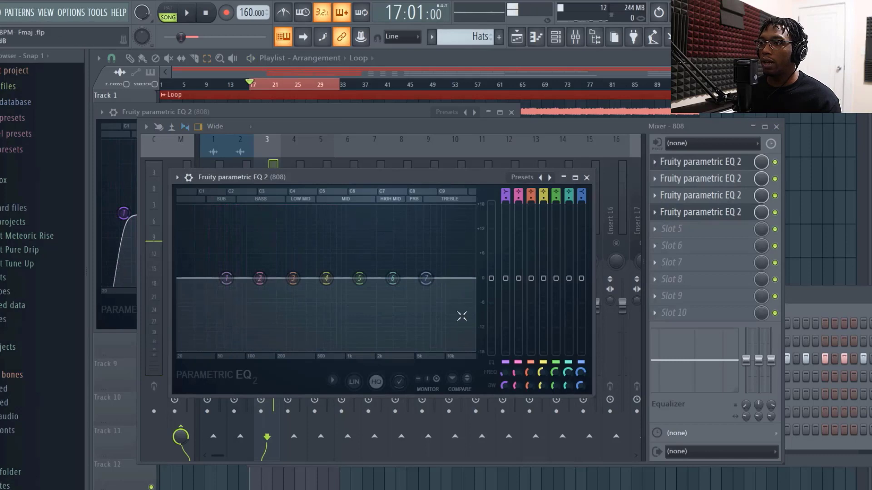
pyautogui.moveTo(427, 279)
pyautogui.mouseDown()
pyautogui.moveTo(458, 341)
pyautogui.moveTo(412, 341)
pyautogui.moveTo(420, 347)
pyautogui.mouseUp()
pyautogui.press('space')
pyautogui.moveTo(581, 194); pyautogui.dragTo(581, 230)
pyautogui.click(587, 177)
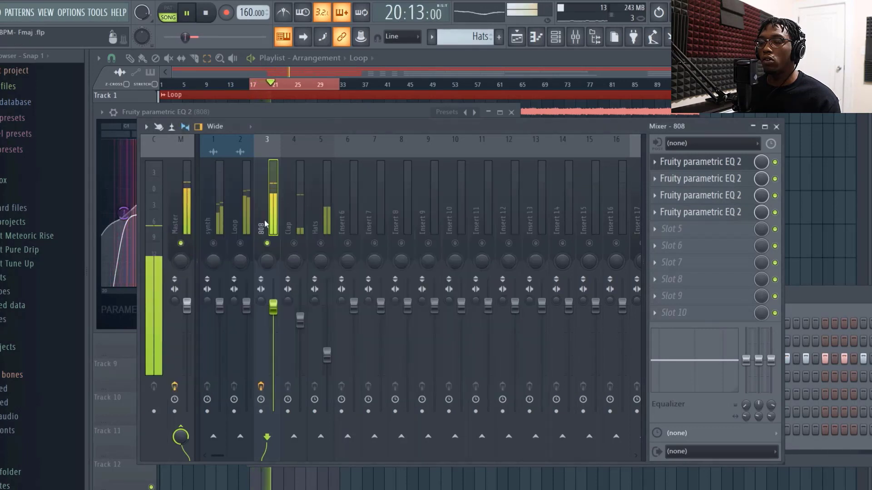
# - Unmute the Clap and Hats mixer tracks so they play together with the 808
pyautogui.click(293, 243)
pyautogui.click(320, 243)
pyautogui.click(297, 196)
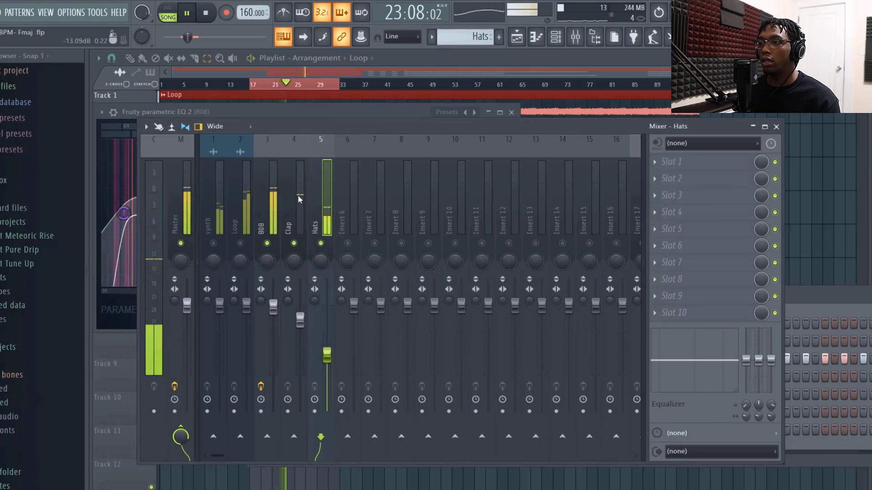
# - Add Fruity Limiter to the 808 track's fifth effect slot and lower its ceiling to about -9.6 dB during playback
pyautogui.click(273, 253)
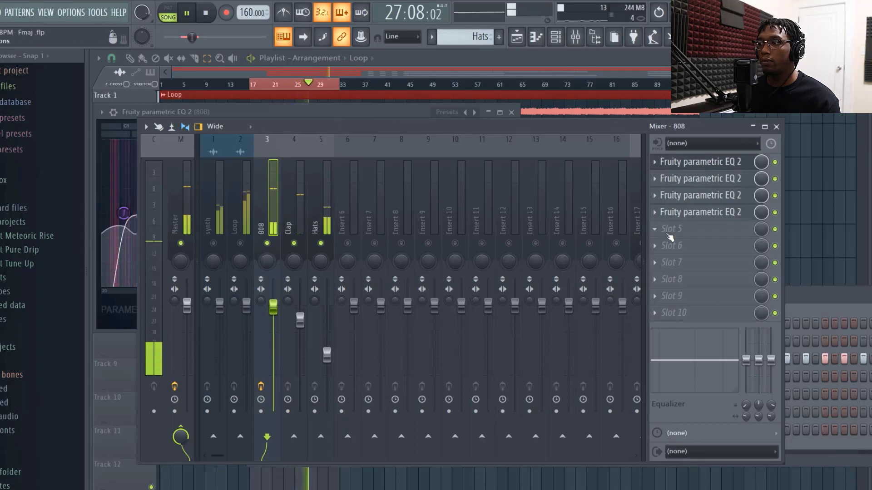
pyautogui.press('space')
pyautogui.click(671, 232)
pyautogui.click(251, 405)
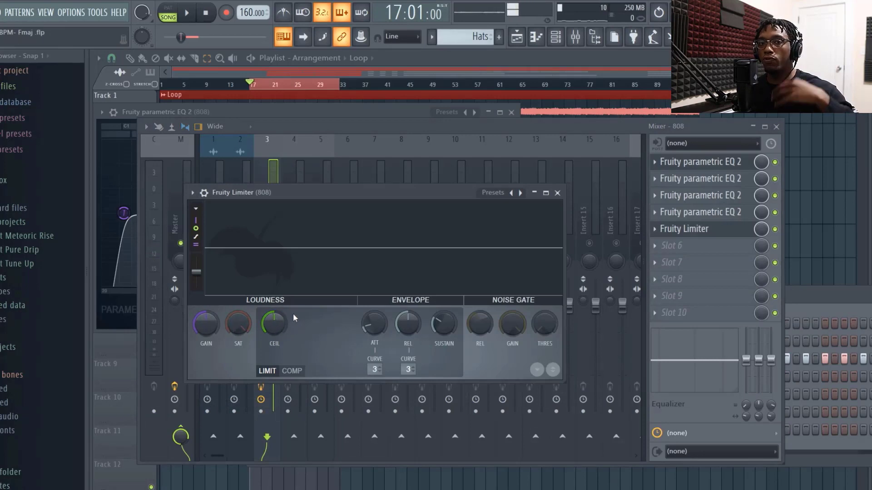
pyautogui.press('space')
pyautogui.moveTo(274, 321); pyautogui.dragTo(274, 335)
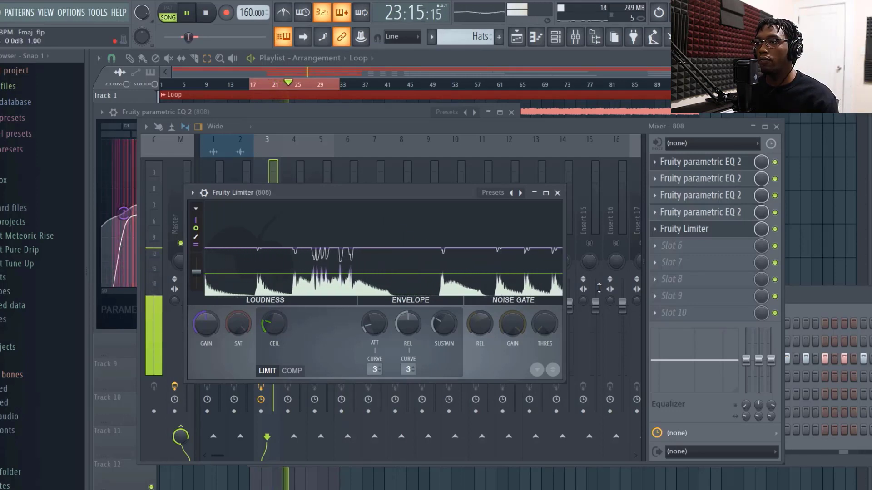
pyautogui.click(557, 193)
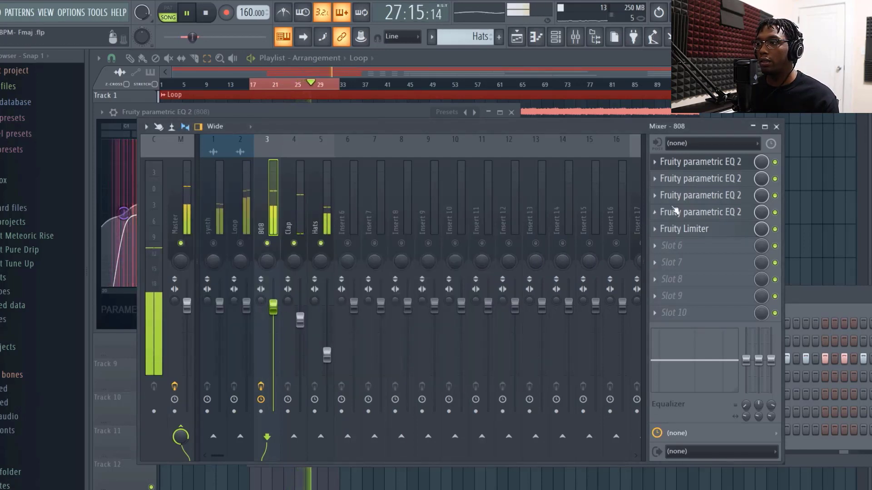
# - Raise the ceiling of the 808's Fruity Limiter slightly while listening to the section
pyautogui.click(713, 230)
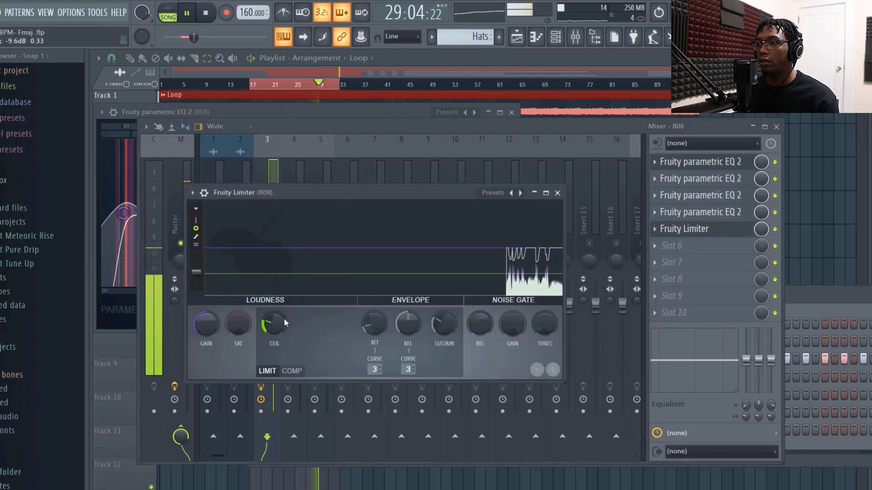
pyautogui.moveTo(327, 278); pyautogui.dragTo(327, 274)
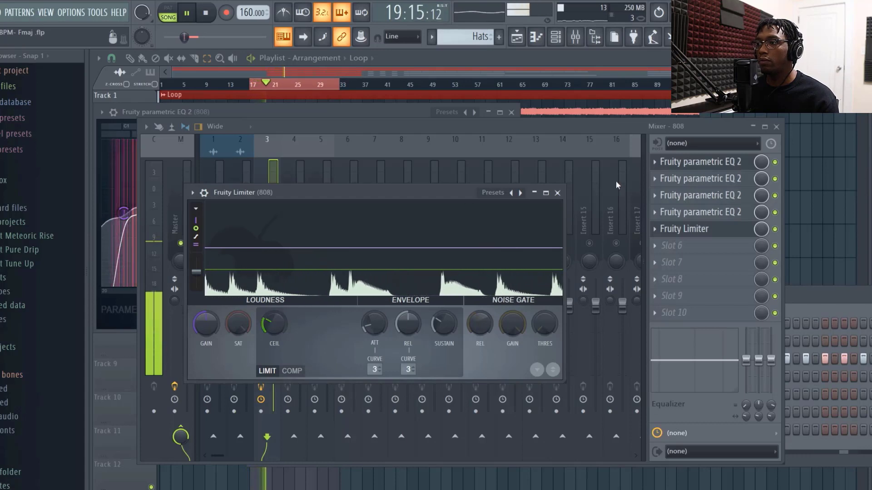
pyautogui.click(557, 192)
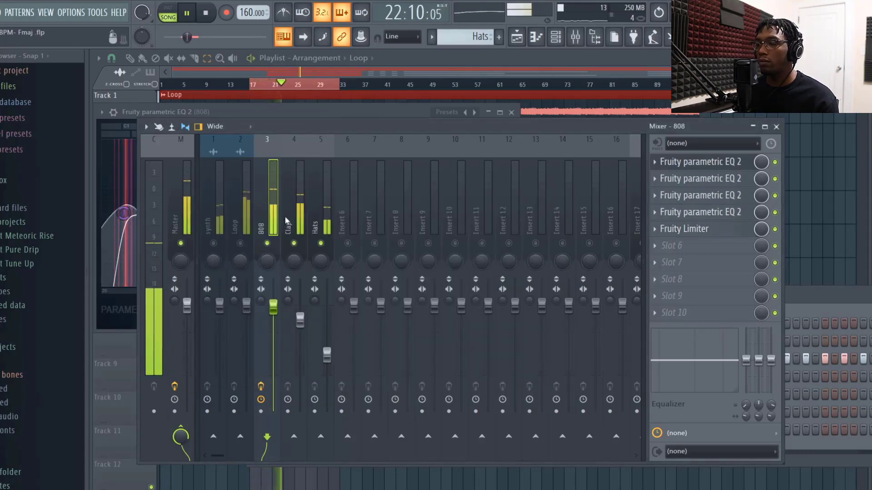
# - Add Fruity Parametric EQ 2 to the Hats track's first effect slot and set band 1 to high pass
pyautogui.click(314, 199)
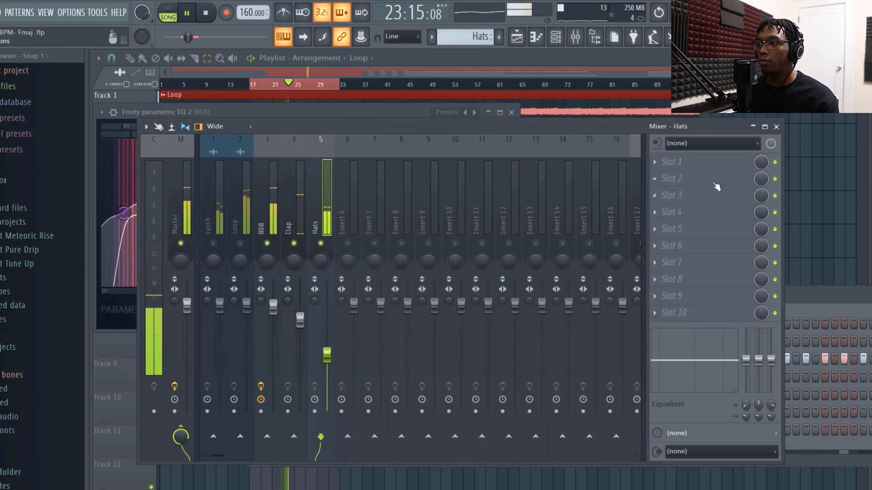
pyautogui.click(686, 162)
pyautogui.click(484, 315)
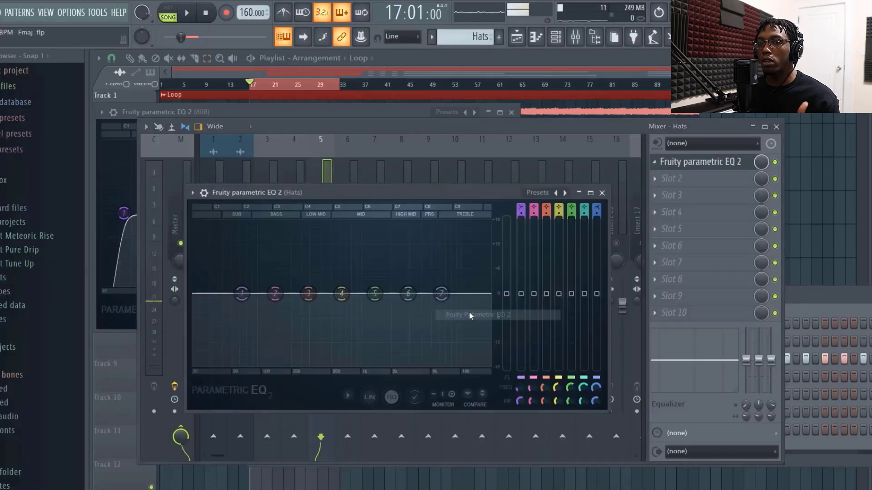
pyautogui.press('space')
pyautogui.click(521, 210)
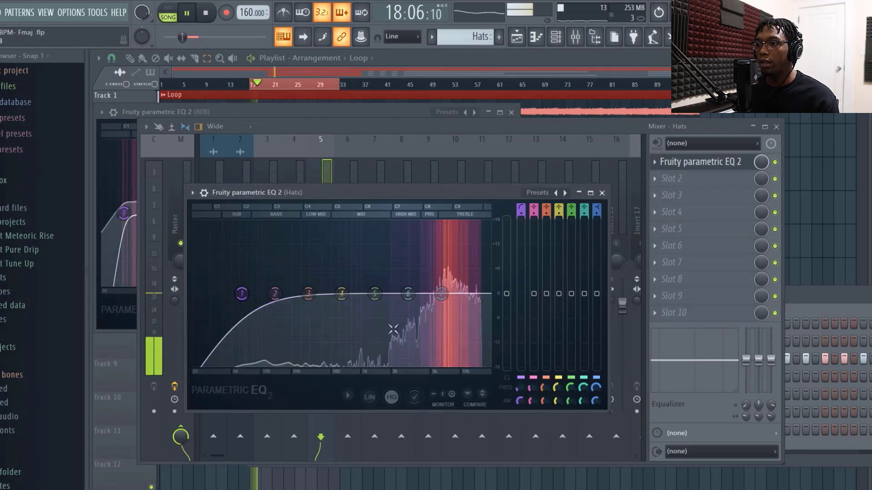
# - Raise the cutoff of the Hats EQ's high-pass band 1 to about 990 Hz and audition the result
pyautogui.press('space')
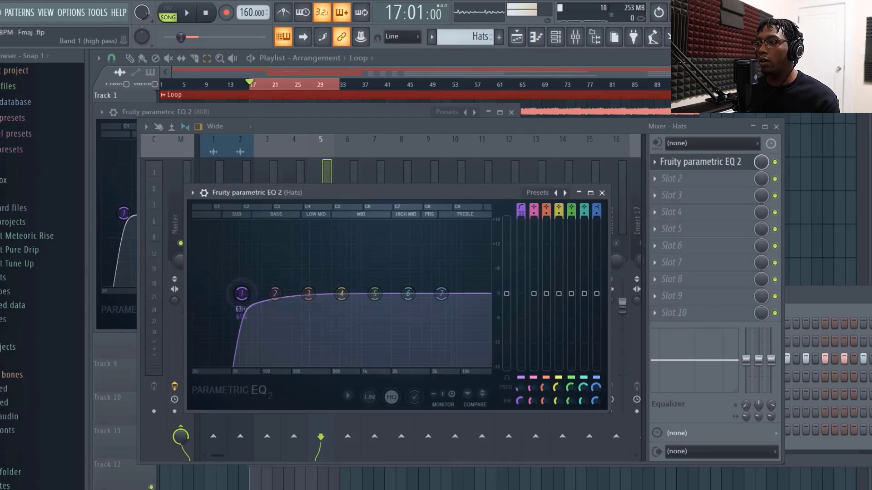
pyautogui.moveTo(245, 294); pyautogui.dragTo(361, 294)
pyautogui.press('space')
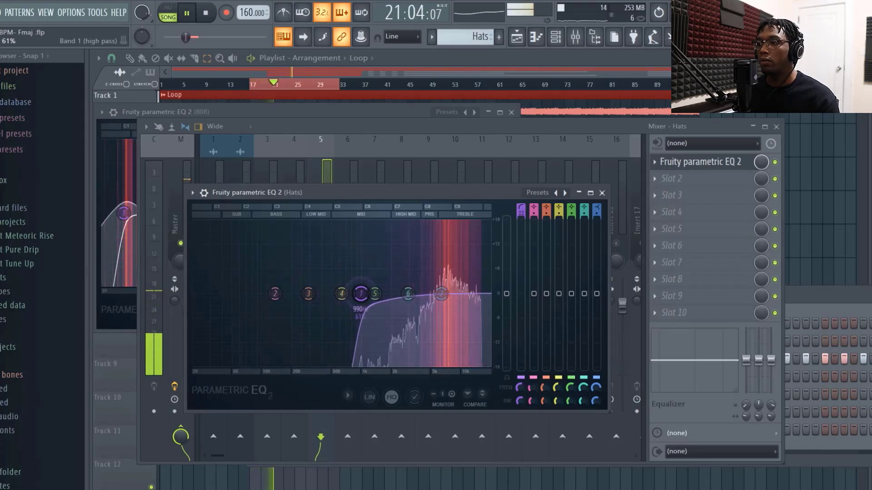
pyautogui.click(602, 193)
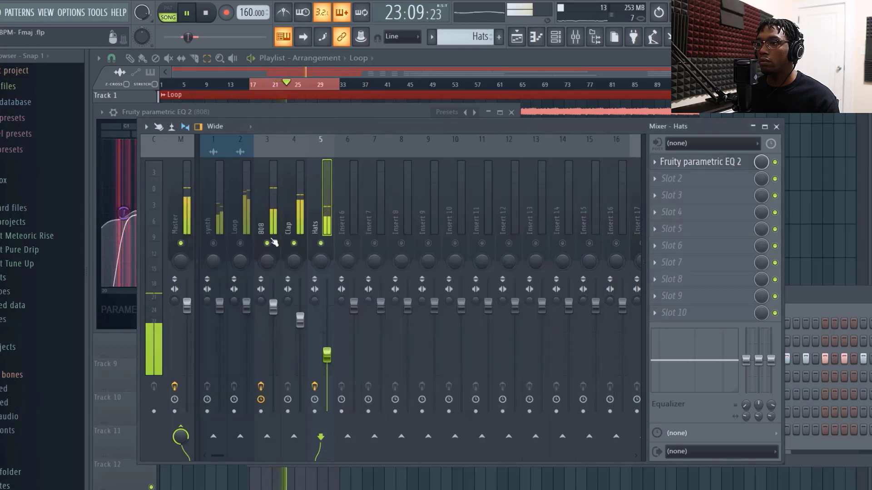
# - Raise the Hats track's fader to about -9.7 dB while the section plays
pyautogui.click(286, 361)
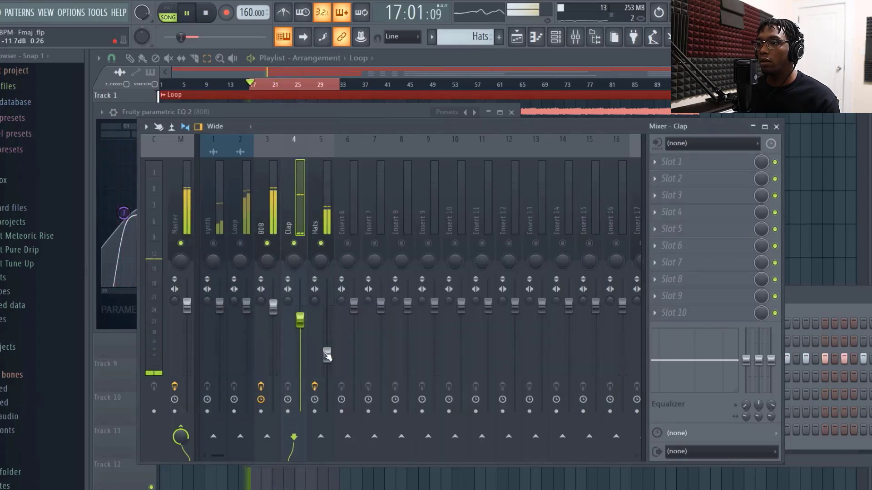
pyautogui.moveTo(327, 355); pyautogui.dragTo(327, 338)
pyautogui.moveTo(327, 375); pyautogui.dragTo(327, 347)
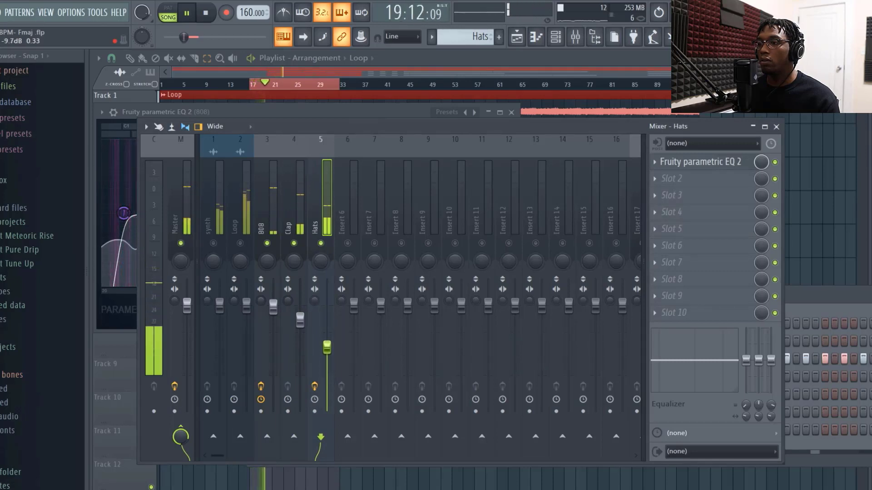
# - Add Fruity Parametric EQ 2 to the Clap track's first effect slot and set band 1 to high pass
pyautogui.click(301, 222)
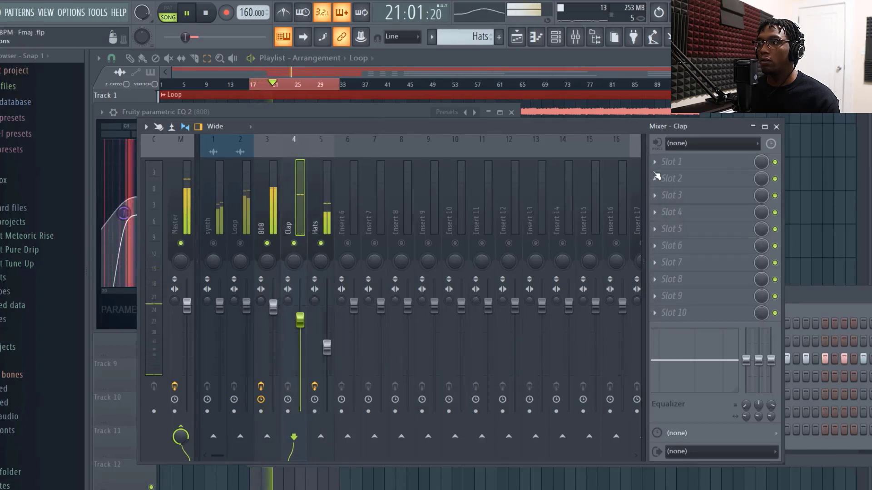
pyautogui.click(675, 164)
pyautogui.click(493, 315)
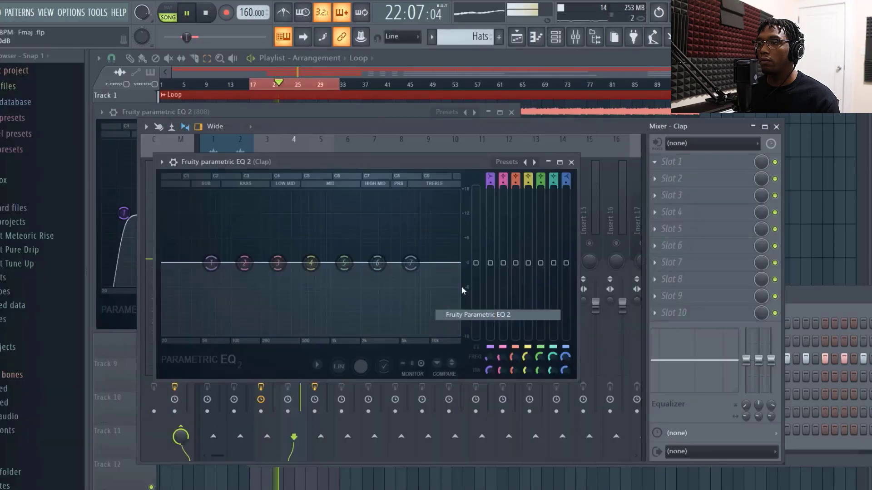
pyautogui.press('space')
pyautogui.moveTo(490, 177); pyautogui.dragTo(490, 178)
# - Raise the Clap EQ's high-pass cutoff on band 1 to about 165 Hz and audition the mix
pyautogui.press('space')
pyautogui.moveTo(210, 270); pyautogui.dragTo(252, 262)
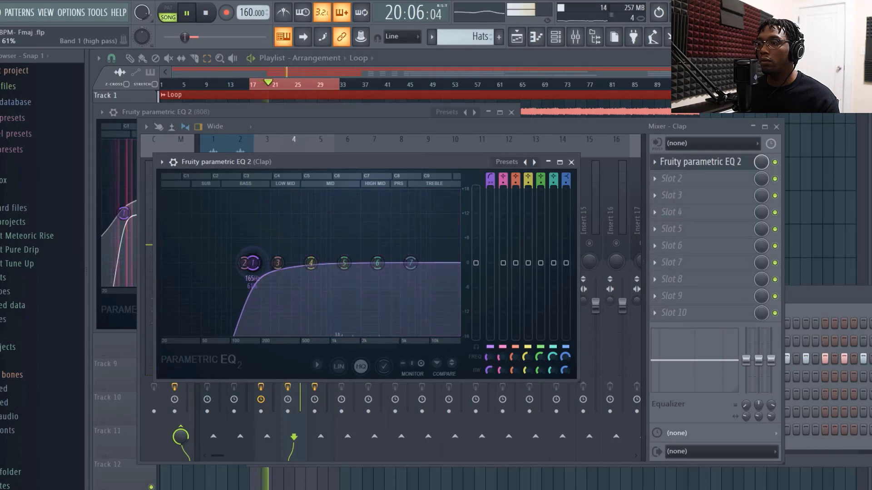
pyautogui.click(571, 163)
pyautogui.press('space')
pyautogui.press('space')
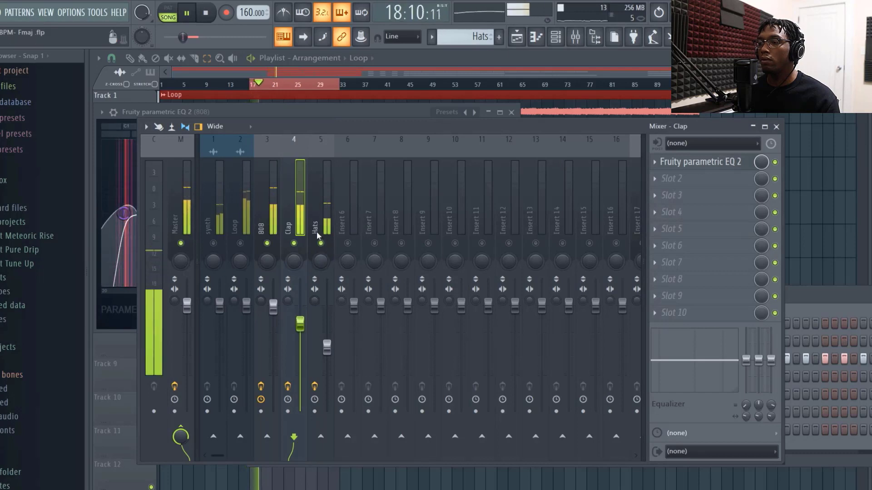
# - Lower the Loop track's fader to about -9.3 dB while listening against the drums
pyautogui.click(326, 215)
pyautogui.press('space')
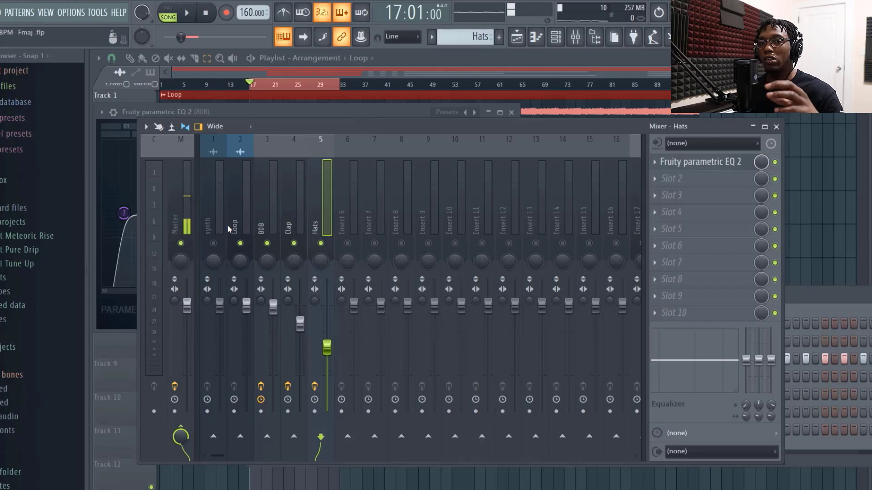
pyautogui.click(237, 213)
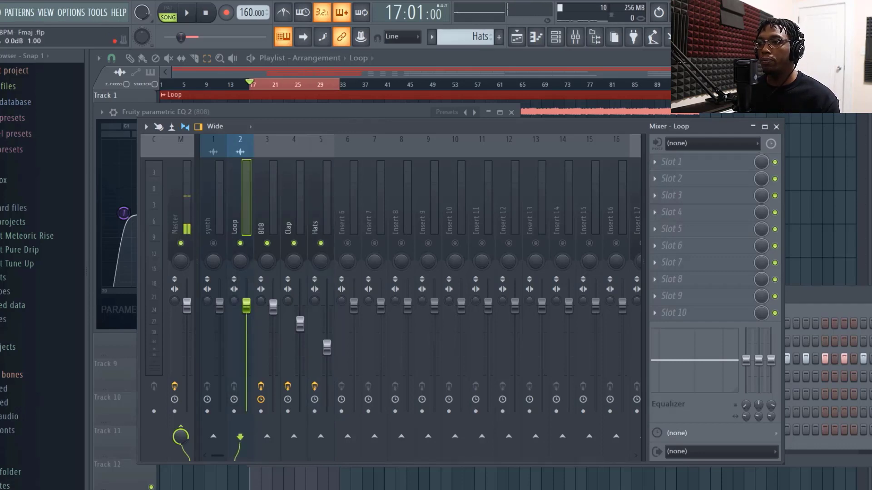
pyautogui.press('space')
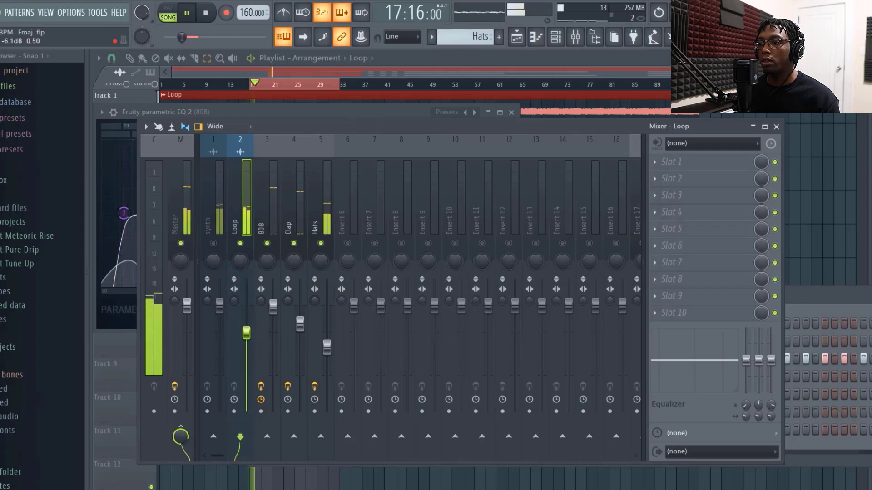
pyautogui.moveTo(247, 343); pyautogui.dragTo(250, 358)
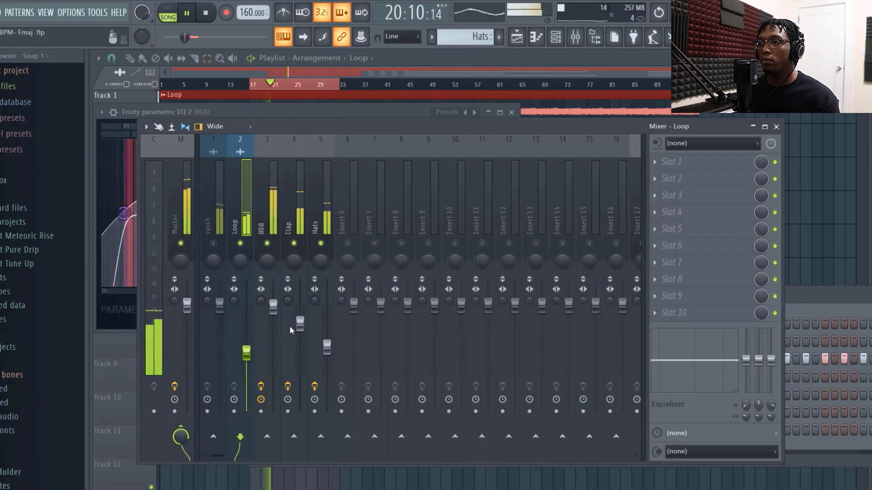
pyautogui.press('space')
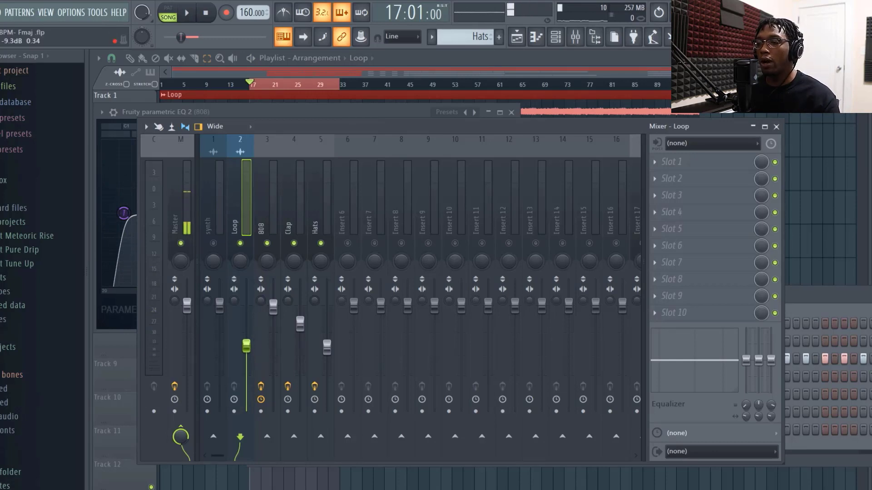
# - Fine-tune the Loop track's fader to about -10.3 dB while auditioning the section
pyautogui.press('space')
pyautogui.moveTo(249, 354)
pyautogui.mouseDown()
pyautogui.moveTo(249, 323)
pyautogui.moveTo(246, 349)
pyautogui.mouseUp()
pyautogui.press('space')
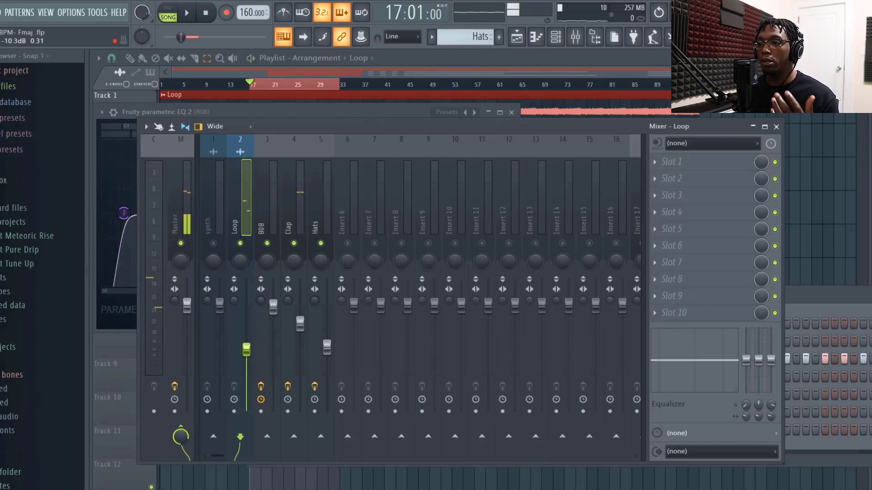
pyautogui.press('space')
pyautogui.moveTo(246, 350); pyautogui.dragTo(246, 328)
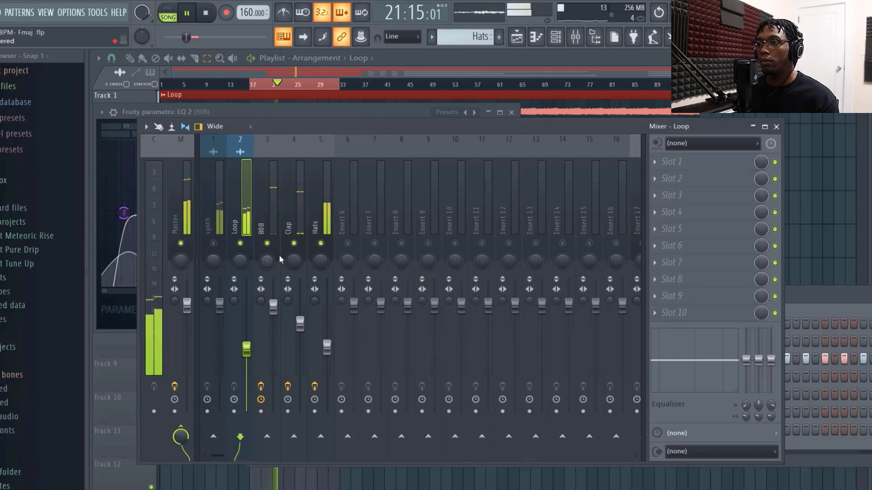
# - Unmute the synth track, lower its fader to about -12.7 dB and audition the full mix
pyautogui.click(212, 244)
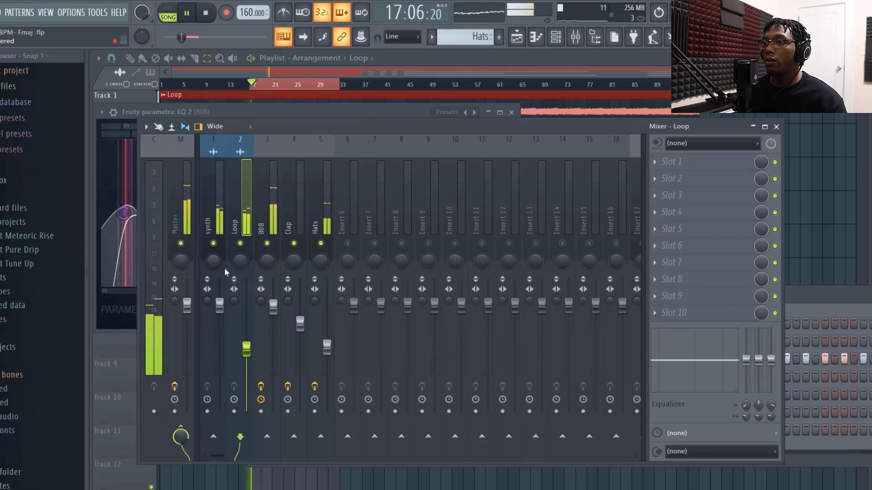
pyautogui.moveTo(219, 307); pyautogui.dragTo(219, 359)
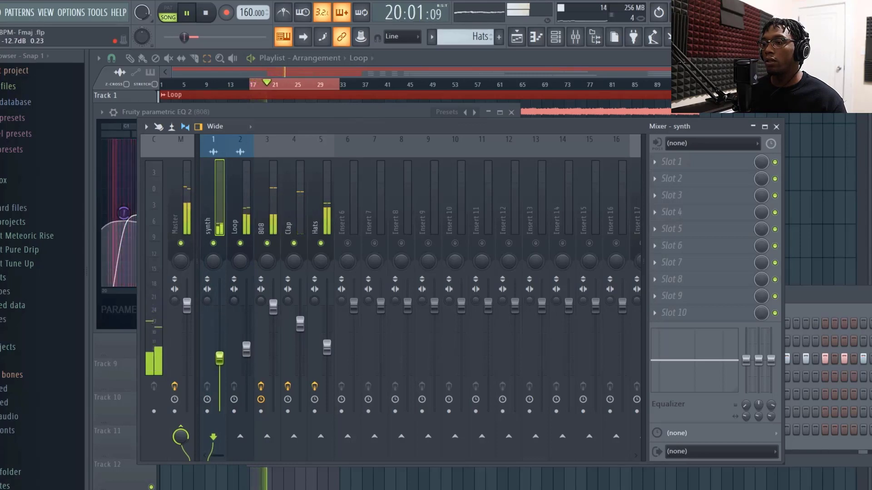
pyautogui.moveTo(219, 359)
pyautogui.mouseDown()
pyautogui.moveTo(220, 371)
pyautogui.moveTo(219, 339)
pyautogui.moveTo(219, 370)
pyautogui.moveTo(220, 349)
pyautogui.moveTo(219, 360)
pyautogui.mouseUp()
pyautogui.press('space')
pyautogui.press('space')
pyautogui.press('space')
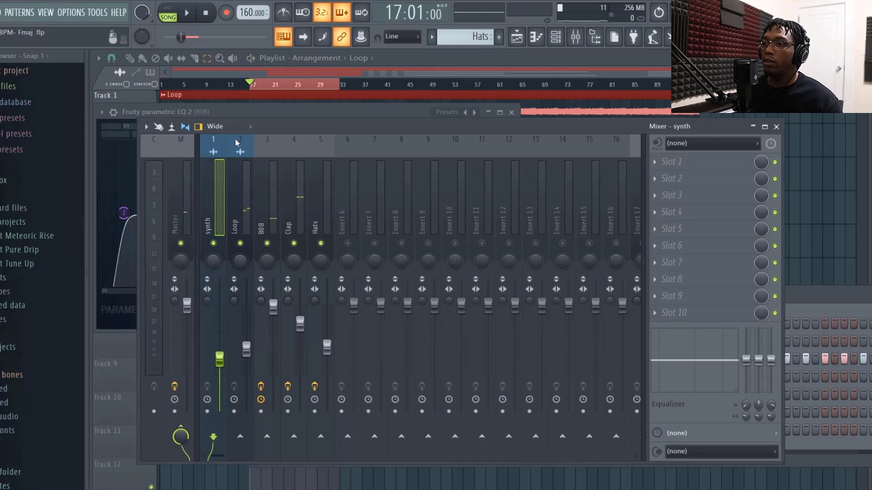
# - Add Fruity Parametric EQ 2 to the Loop track's first effect slot
pyautogui.click(244, 217)
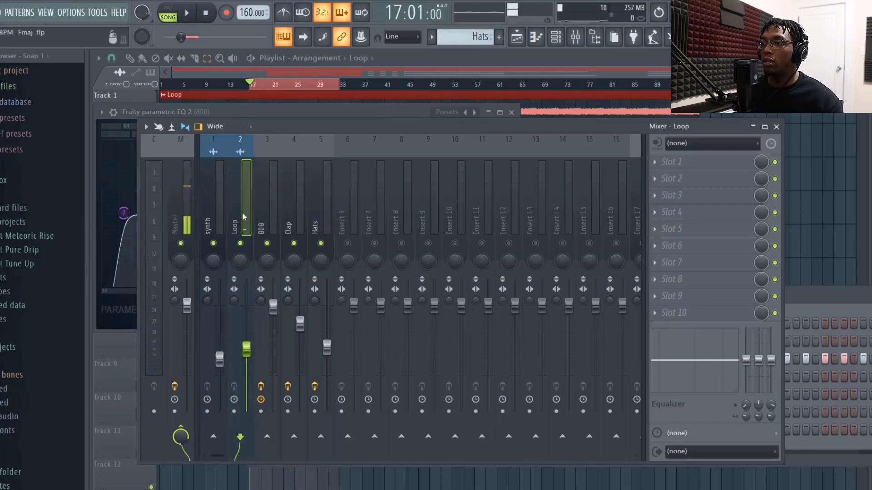
pyautogui.click(668, 163)
pyautogui.click(454, 305)
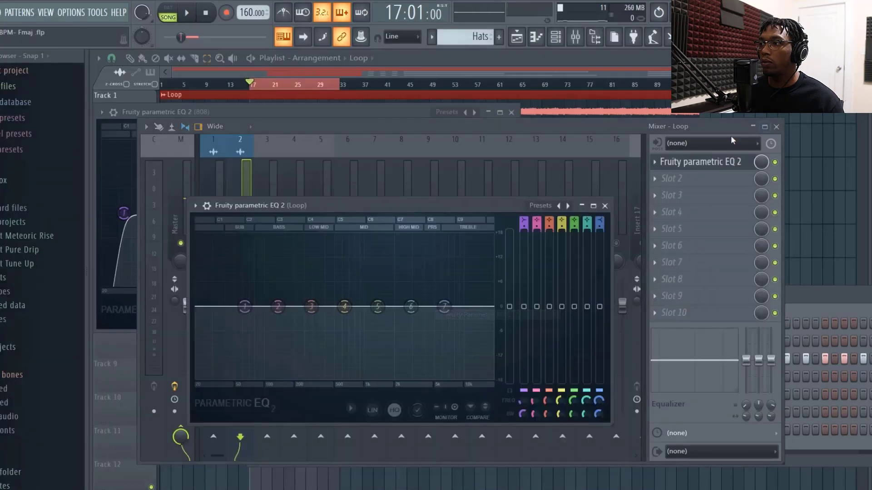
pyautogui.click(614, 128)
# - Mute the synth track and examine the Loop's frequency spectrum in its EQ during playback
pyautogui.click(214, 244)
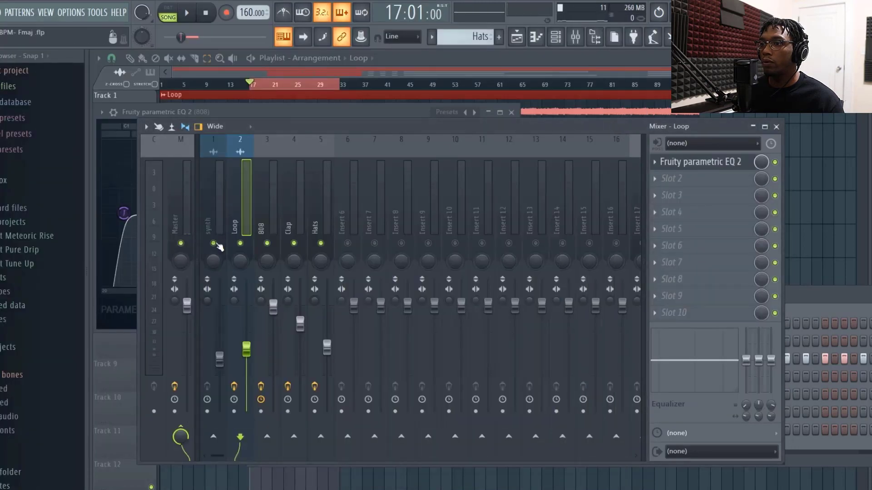
pyautogui.press('space')
pyautogui.click(700, 162)
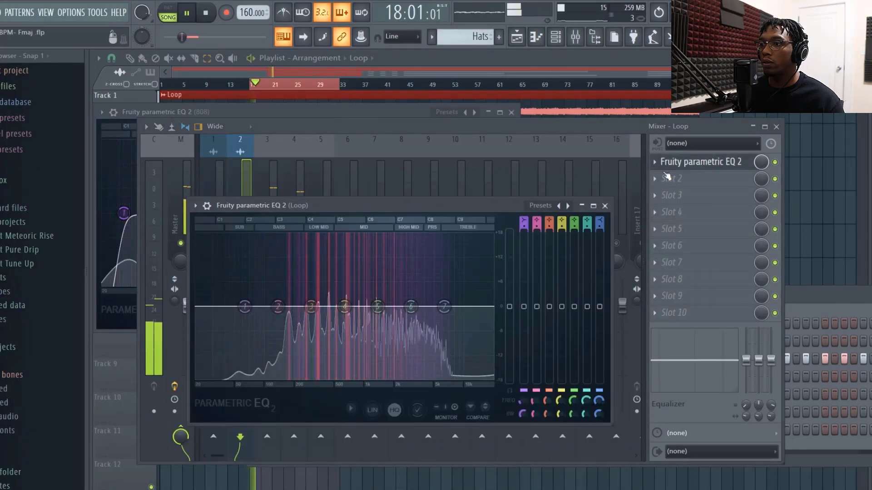
pyautogui.press('space')
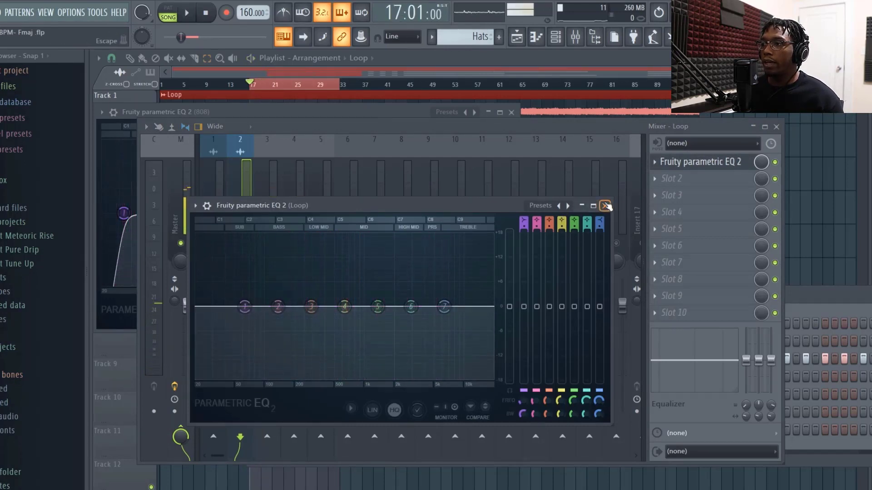
# - Dip bands 5 and 3 of the Loop track's Fruity Parametric EQ 2 below the zero line
pyautogui.moveTo(377, 306); pyautogui.dragTo(366, 340)
pyautogui.moveTo(311, 306); pyautogui.dragTo(318, 320)
pyautogui.moveTo(366, 341); pyautogui.dragTo(364, 330)
# - Add Fruity Parametric EQ 2 to the synth track's first effect slot
pyautogui.click(225, 181)
pyautogui.click(668, 162)
pyautogui.moveTo(670, 176)
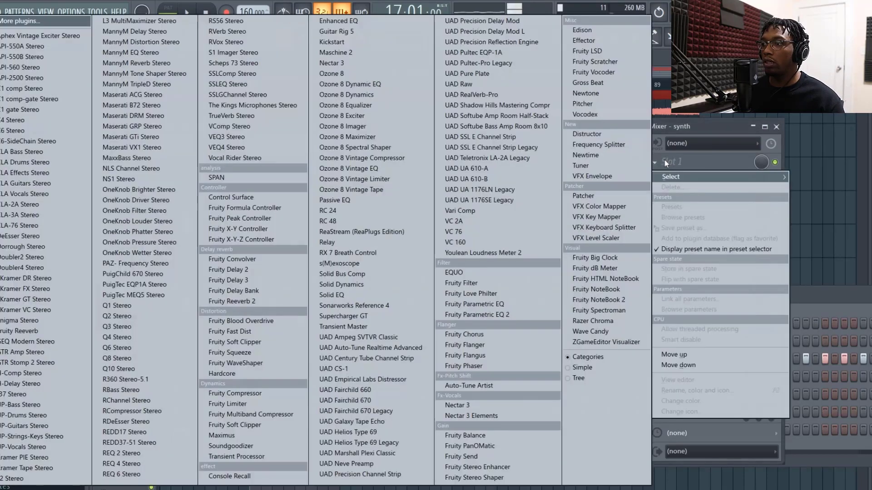
pyautogui.click(511, 314)
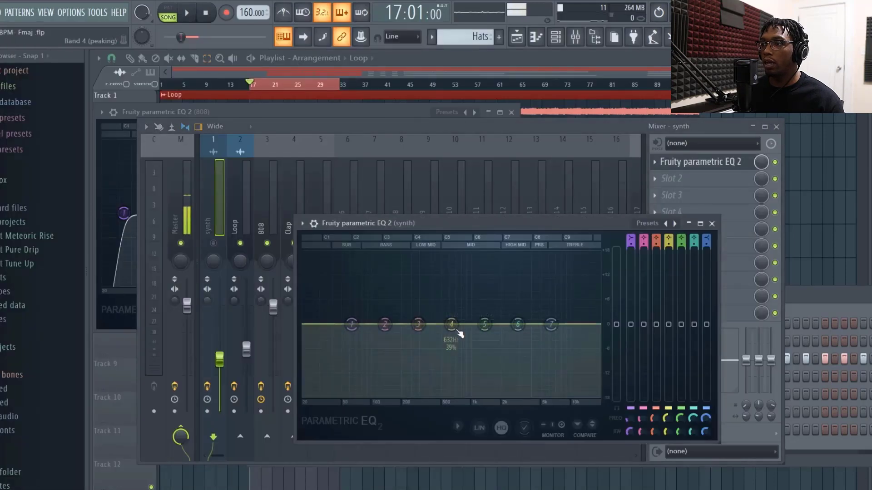
# - Replace the Loop track's Fruity Parametric EQ 2 with Patcher in the first effect slot
pyautogui.click(247, 213)
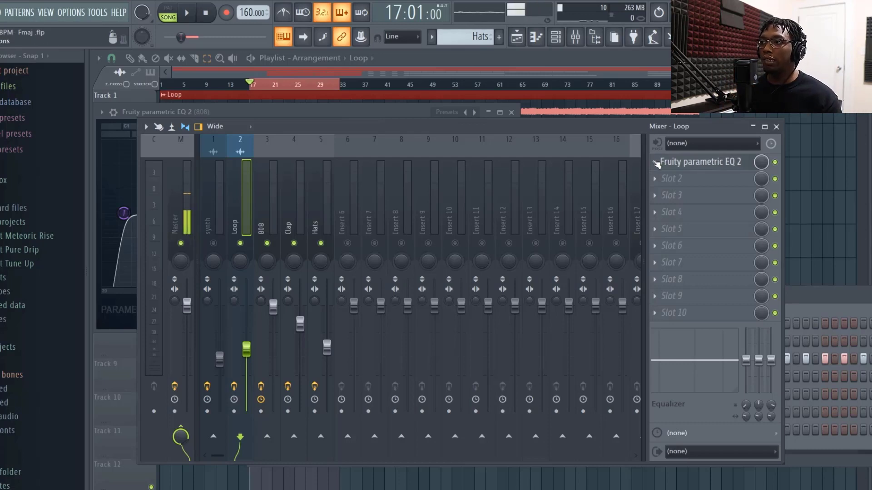
pyautogui.click(656, 164)
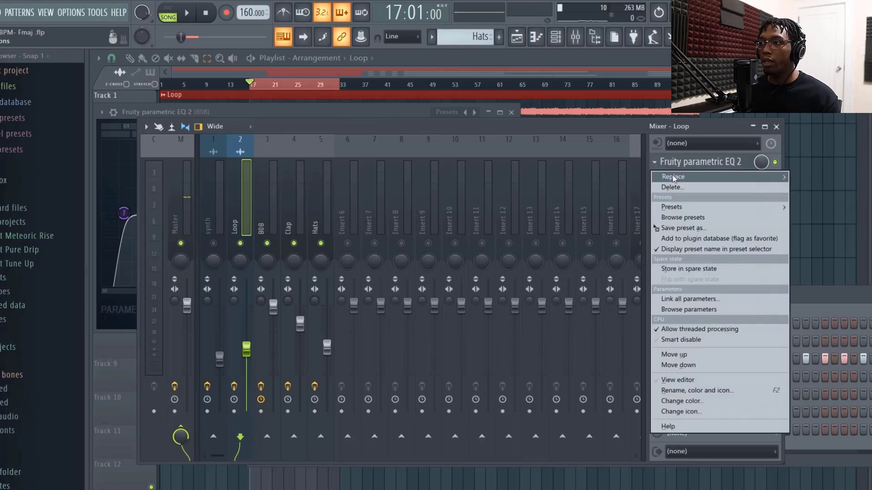
pyautogui.moveTo(673, 175)
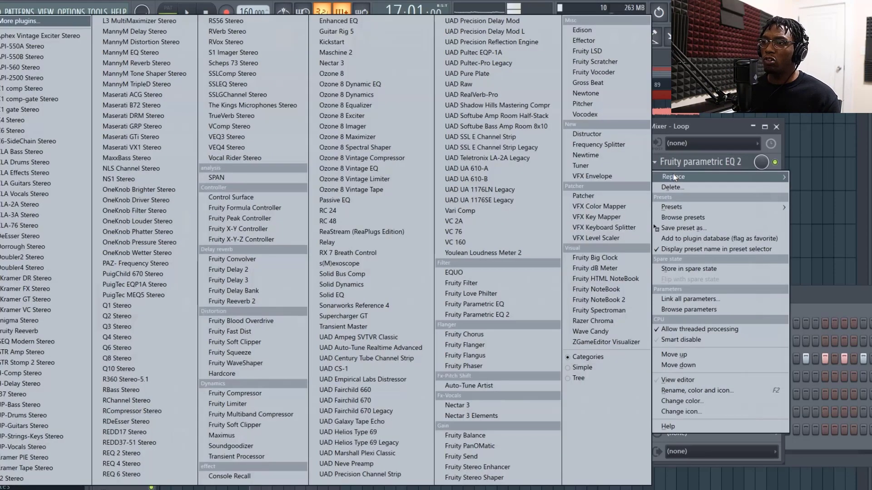
pyautogui.click(607, 195)
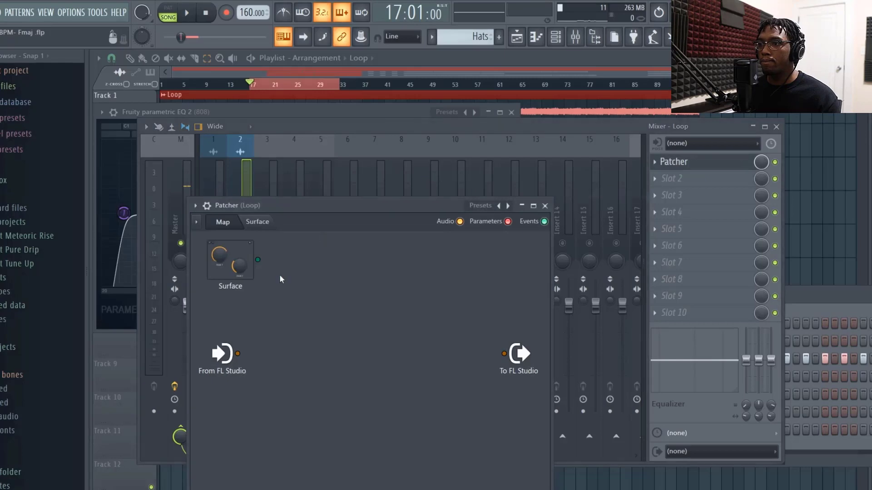
# - Insert Fruity Parametric EQ 2 into the Loop track's Patcher map, between the FL Studio input and output
pyautogui.rightClick(349, 293)
pyautogui.moveTo(435, 309)
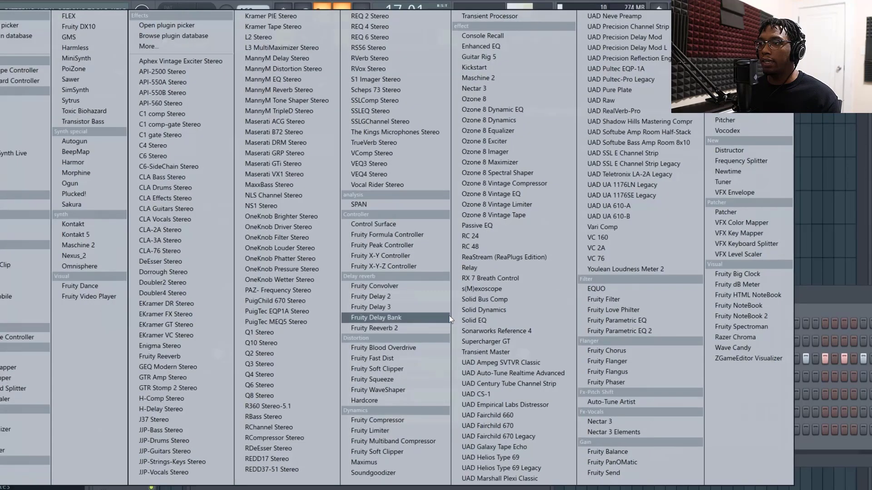
pyautogui.click(619, 332)
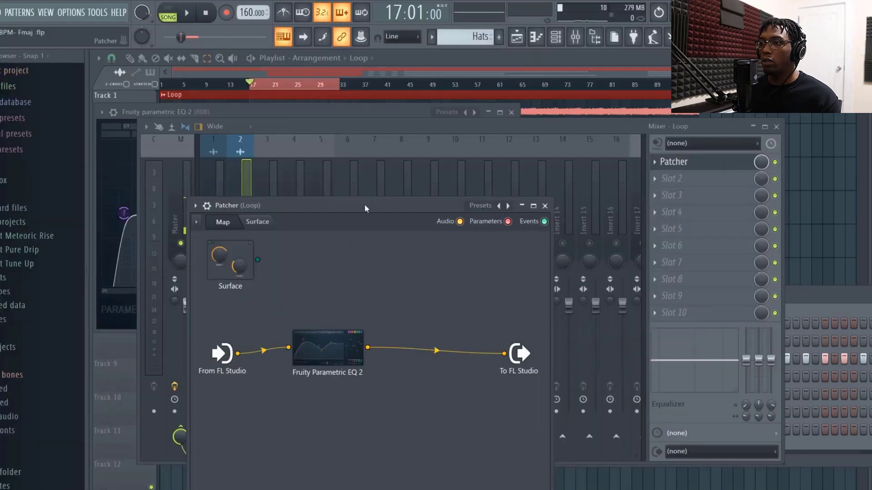
# - Move the Parametric EQ 2 module above the direct line in the Loop track's Patcher map and rename it mid/mono
pyautogui.click(367, 159)
pyautogui.moveTo(367, 159); pyautogui.dragTo(365, 128)
pyautogui.moveTo(312, 295); pyautogui.dragTo(362, 240)
pyautogui.rightClick(362, 239)
pyautogui.click(402, 241)
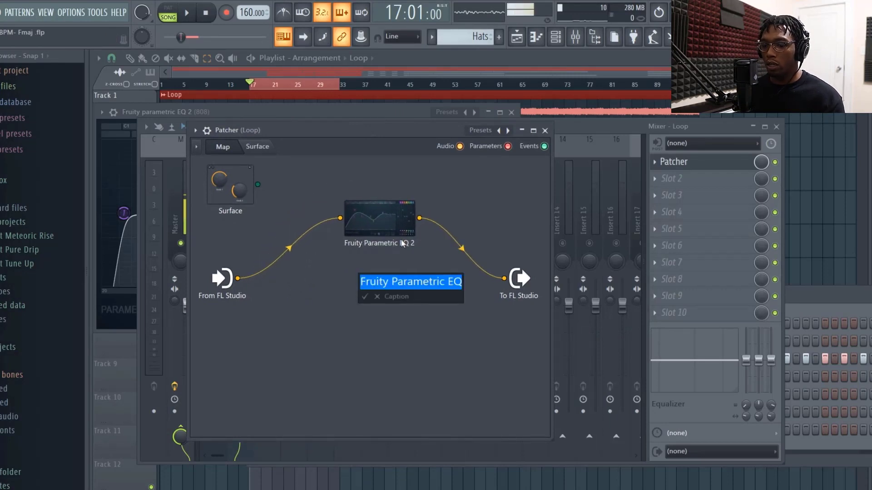
pyautogui.write('mid/mono')
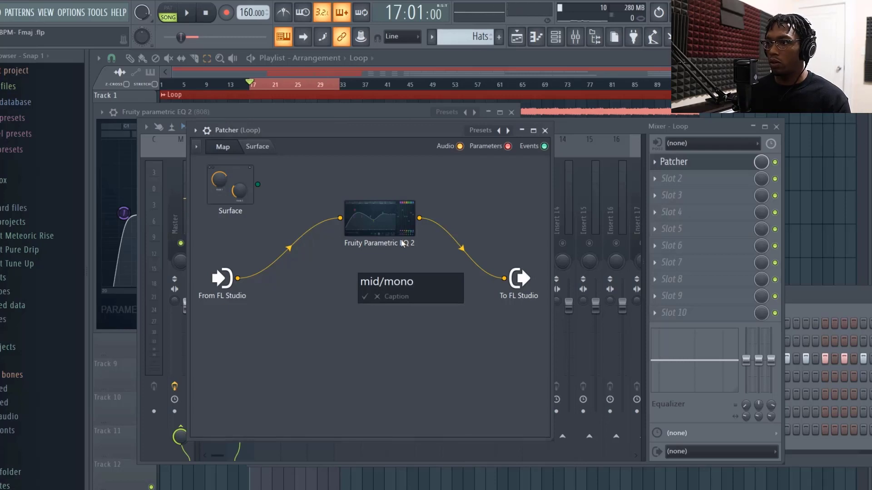
pyautogui.press('Return')
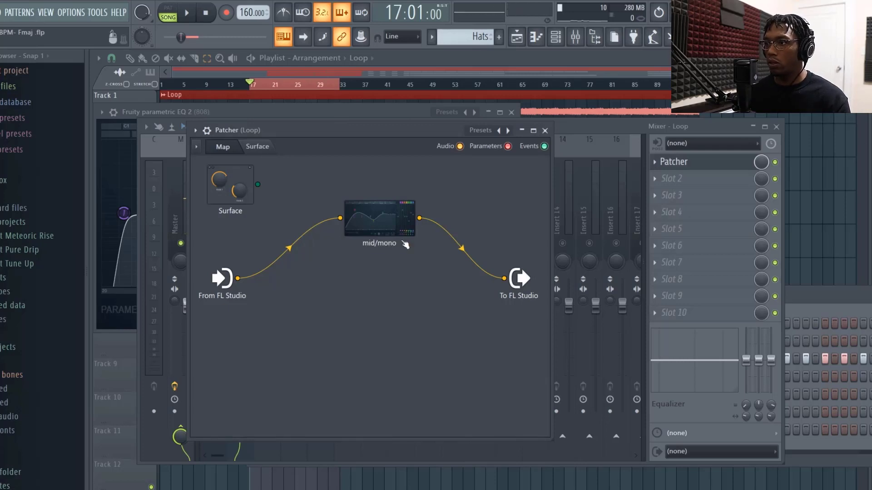
# - Duplicate the mid/mono EQ module, place the copy beneath it and rename it side/stereo
pyautogui.rightClick(378, 221)
pyautogui.moveTo(400, 235); pyautogui.dragTo(372, 350)
pyautogui.rightClick(371, 350)
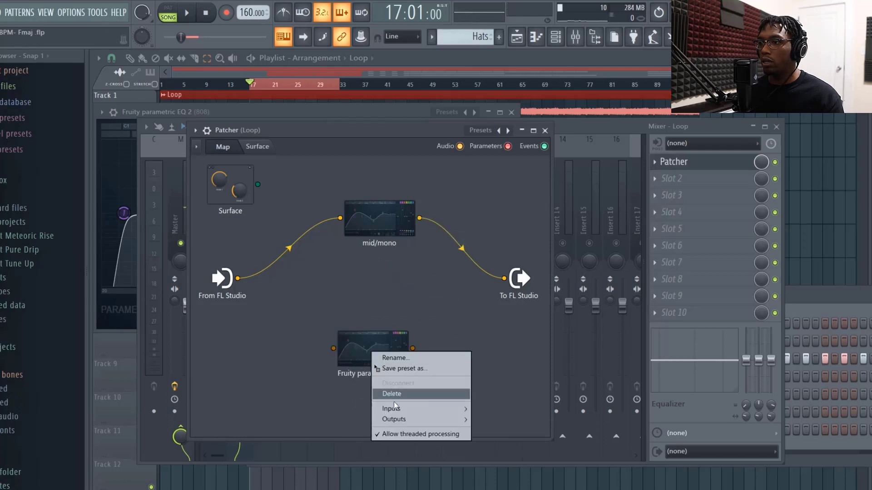
pyautogui.click(389, 358)
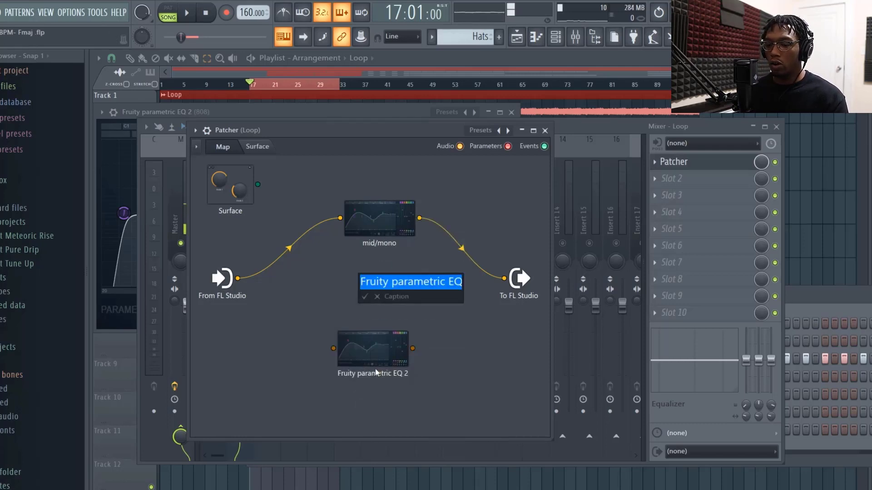
pyautogui.write('Side/')
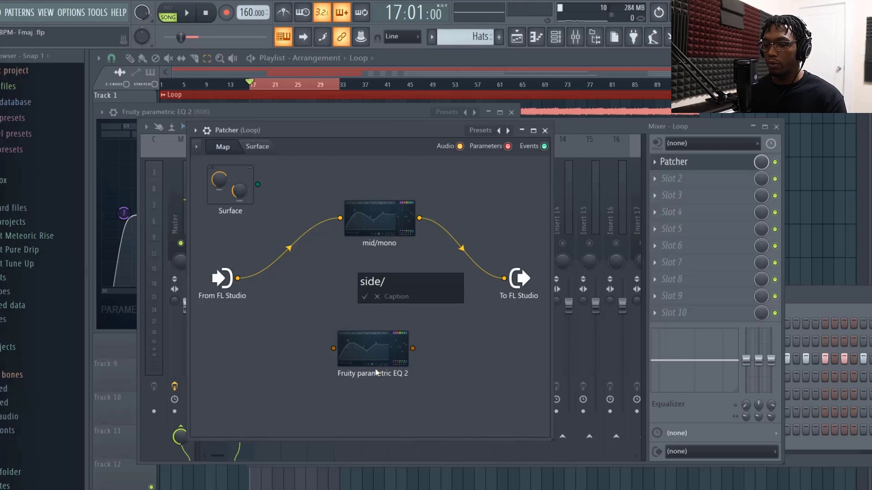
pyautogui.write('stereo')
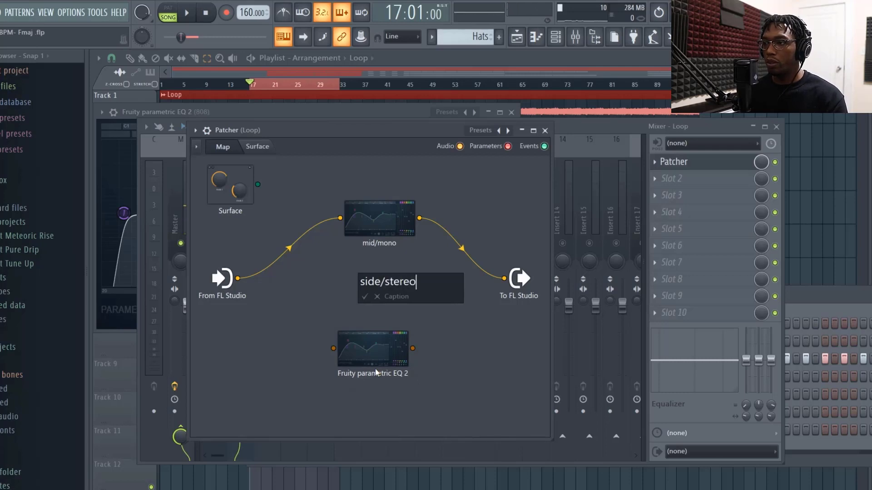
pyautogui.press('Return')
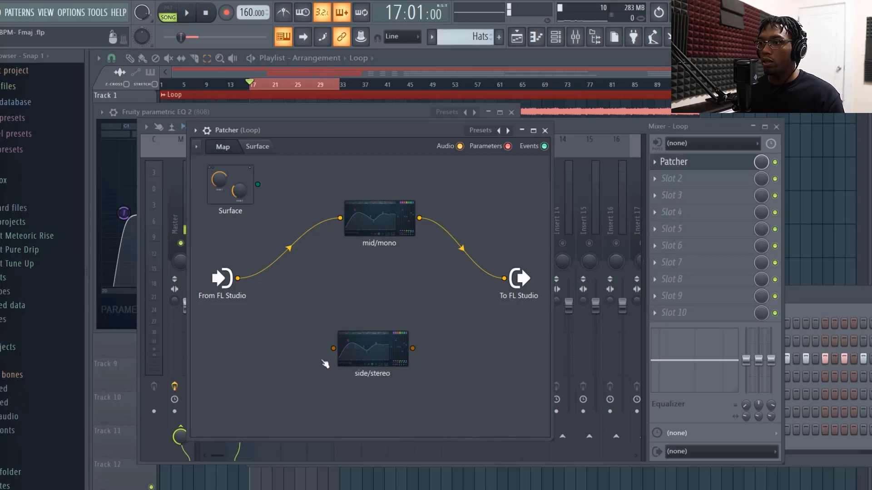
# - Wire the side/stereo EQ's audio output to the To FL Studio module and position it below mid/mono
pyautogui.moveTo(377, 358); pyautogui.dragTo(429, 302)
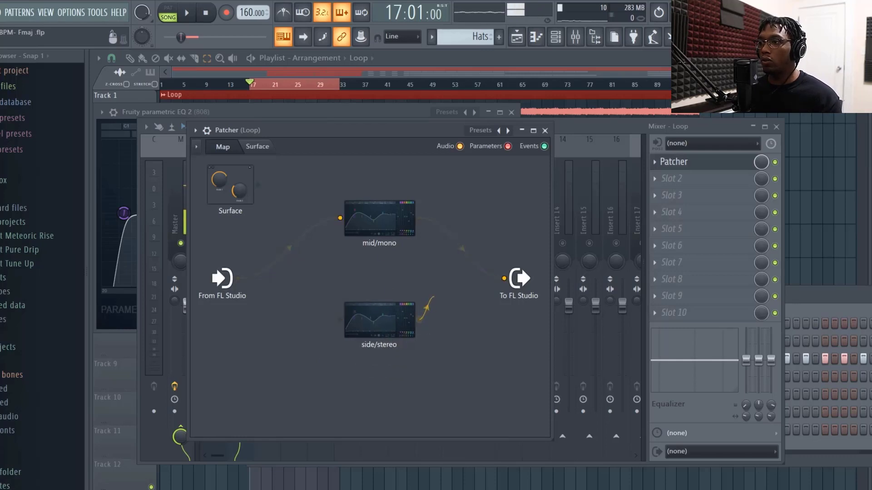
pyautogui.moveTo(496, 281); pyautogui.dragTo(504, 279)
pyautogui.moveTo(382, 326); pyautogui.dragTo(375, 328)
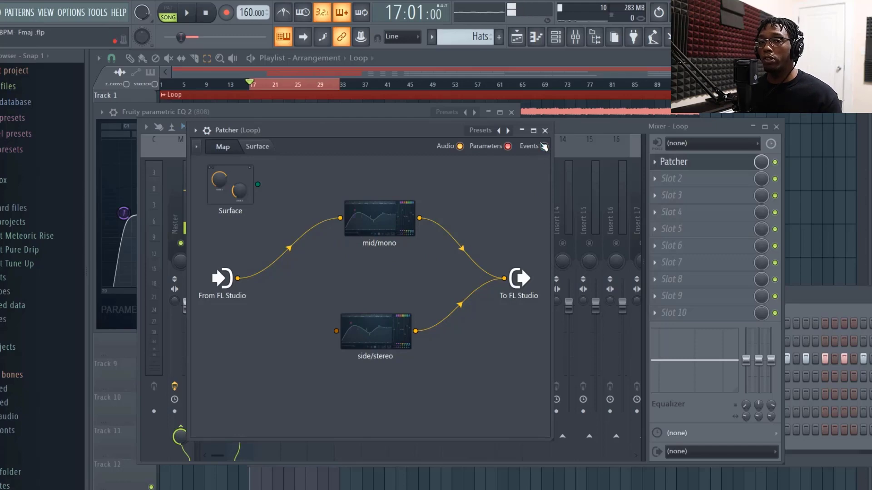
# - Add a Fruity Stereo Shaper to the Patcher map and wire it between From FL Studio and the mid/mono EQ
pyautogui.rightClick(296, 270)
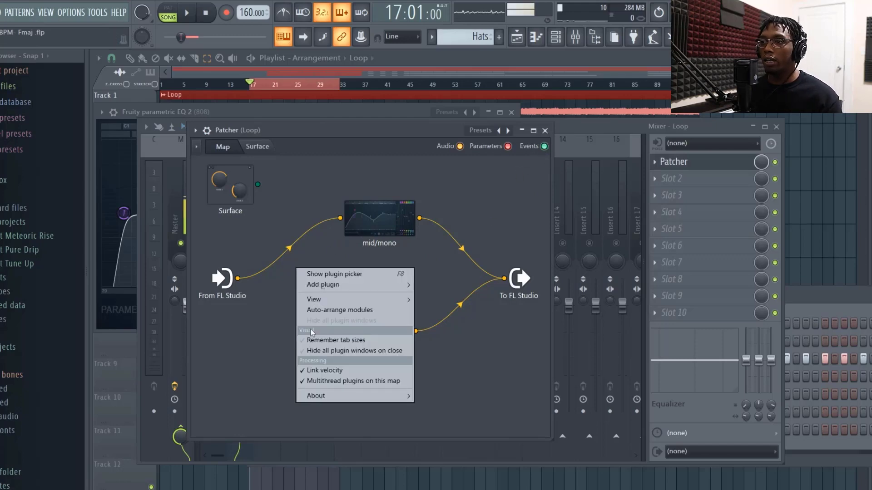
pyautogui.moveTo(403, 287)
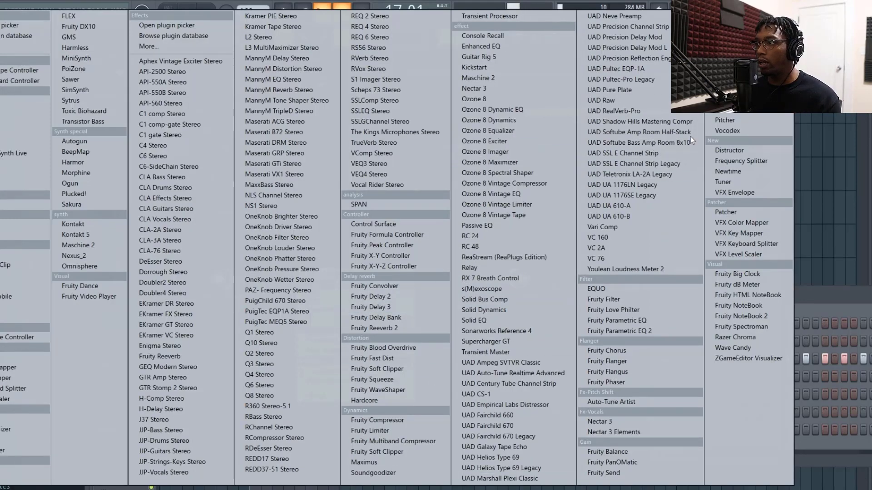
pyautogui.click(741, 26)
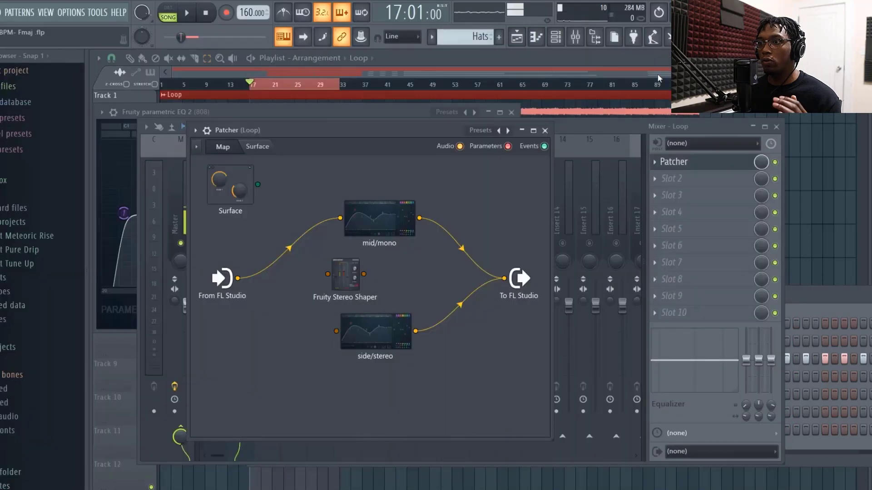
pyautogui.moveTo(346, 273); pyautogui.dragTo(301, 272)
pyautogui.moveTo(340, 218); pyautogui.dragTo(277, 245)
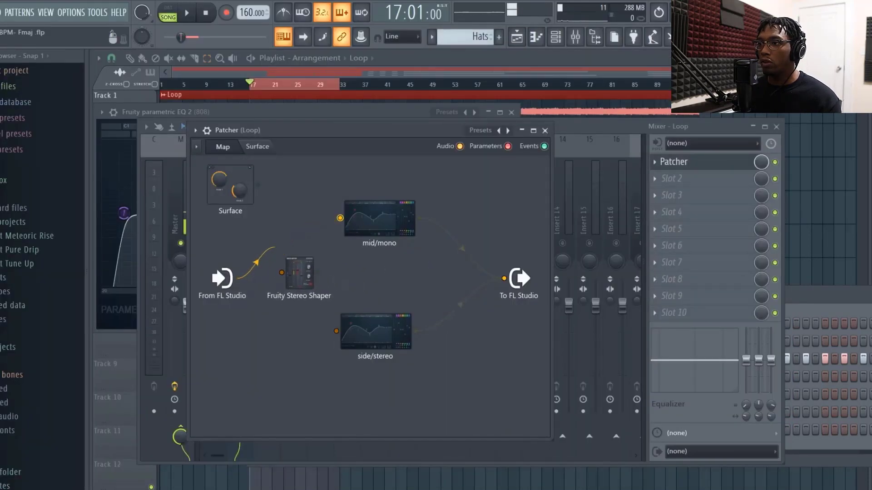
pyautogui.moveTo(274, 276); pyautogui.dragTo(341, 218)
pyautogui.moveTo(283, 236); pyautogui.dragTo(286, 260)
# - Load the Mid - aSide splitter mixing preset in the Fruity Stereo Shaper and close its window
pyautogui.doubleClick(285, 260)
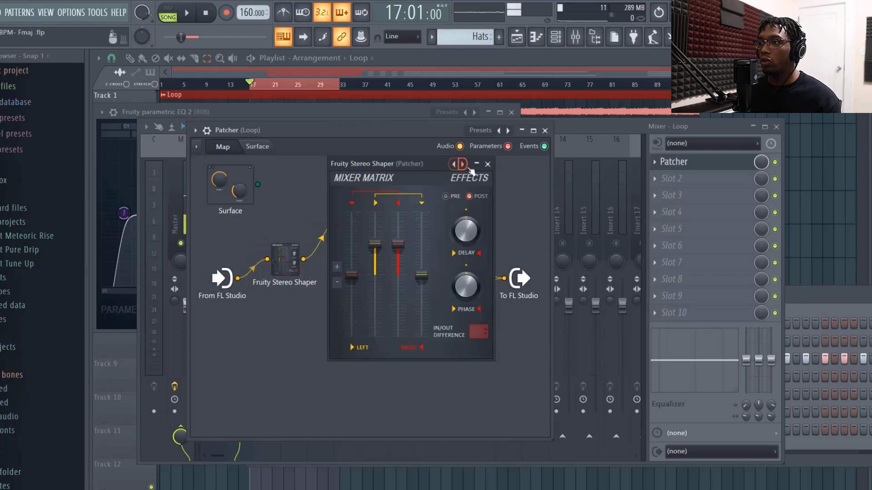
pyautogui.click(463, 165)
pyautogui.moveTo(496, 208)
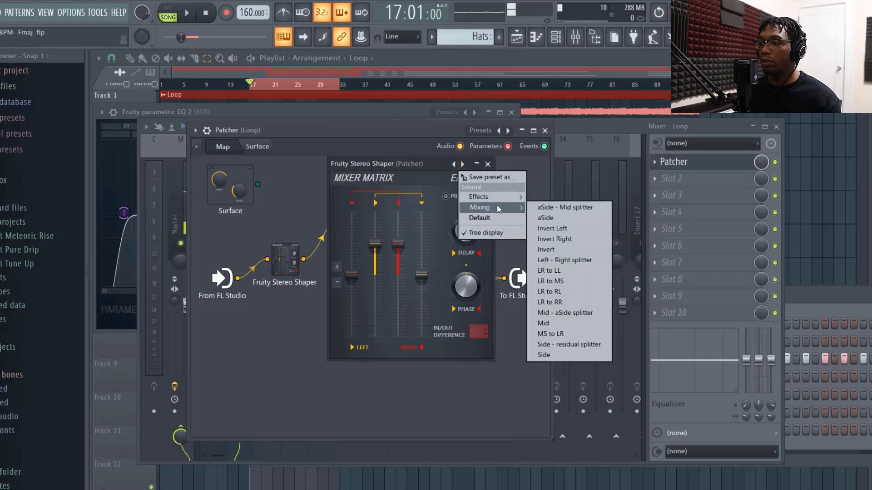
pyautogui.click(564, 314)
pyautogui.click(487, 164)
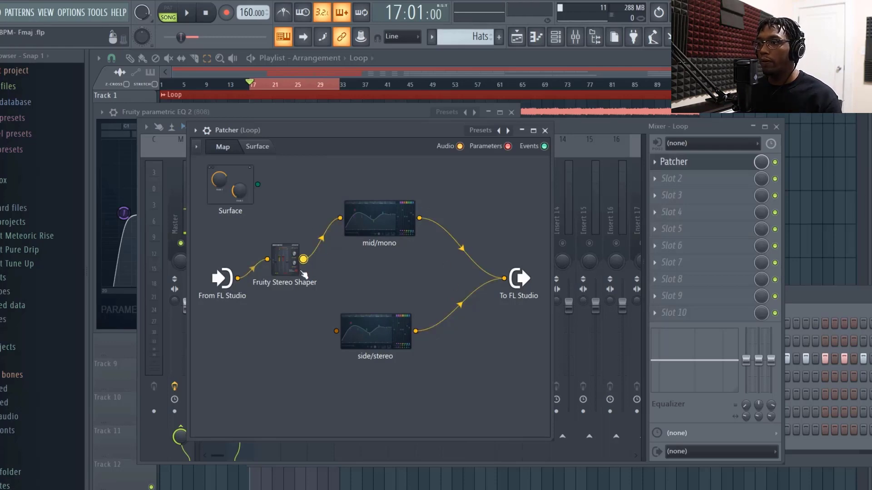
# - Enable a second audio output on the Fruity Stereo Shaper and wire it to the side/stereo EQ's input
pyautogui.rightClick(280, 267)
pyautogui.rightClick(284, 261)
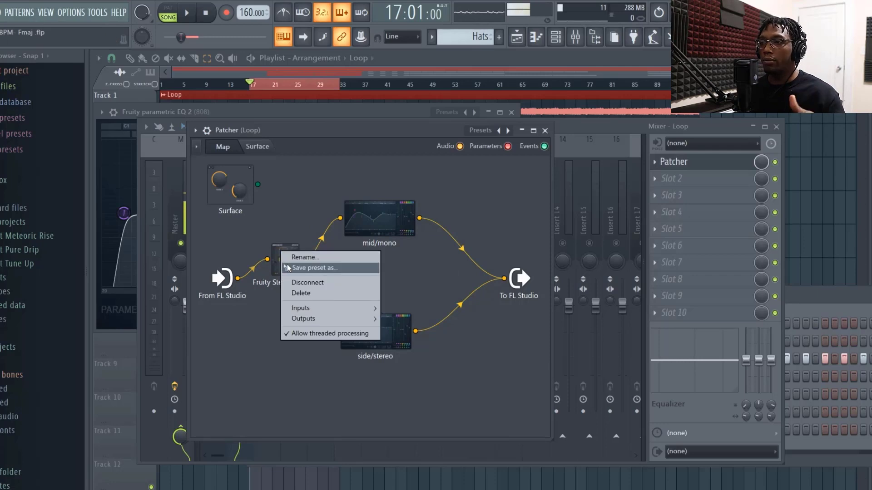
pyautogui.moveTo(376, 319)
pyautogui.moveTo(404, 321)
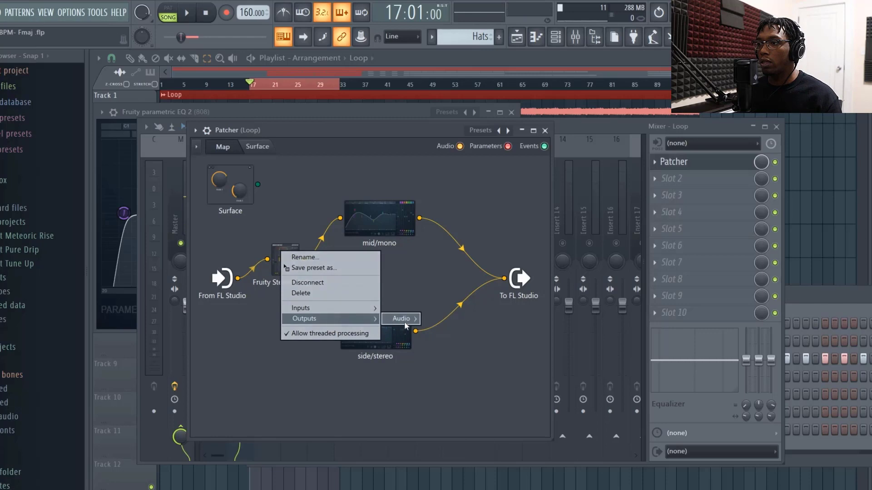
pyautogui.click(462, 385)
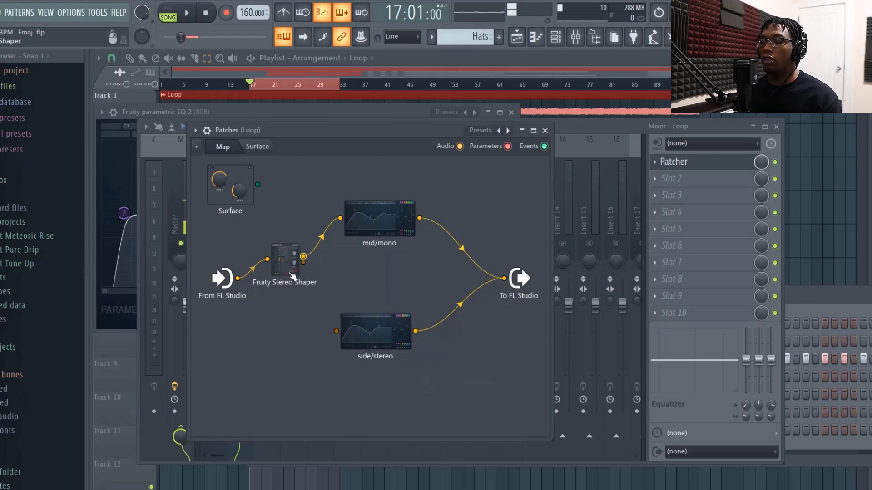
pyautogui.doubleClick(286, 260)
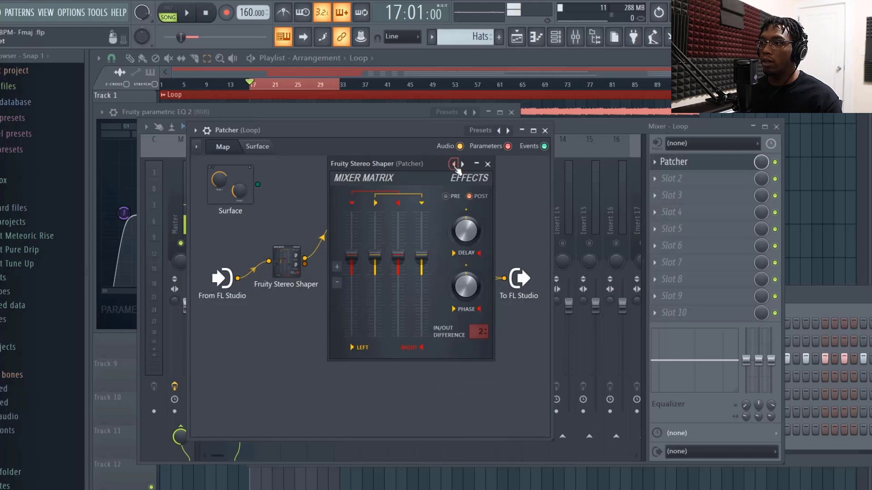
pyautogui.click(489, 164)
pyautogui.moveTo(305, 264); pyautogui.dragTo(394, 348)
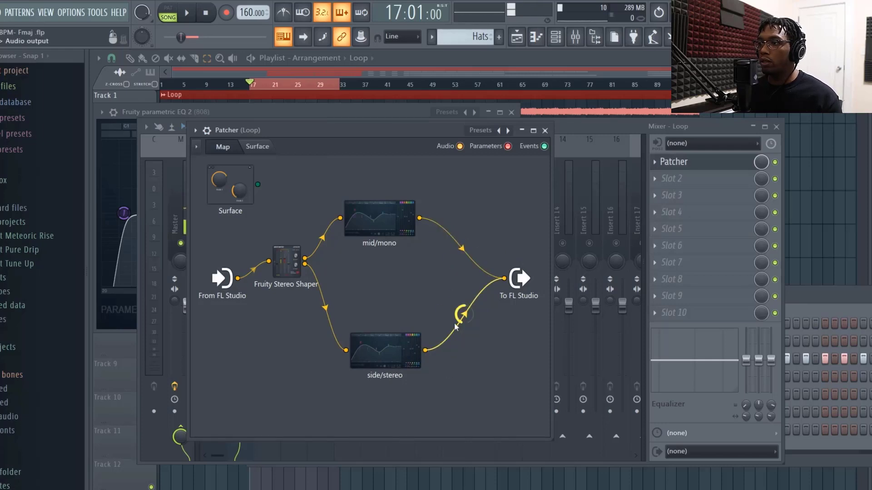
# - Audition the mid/mono and side/stereo branches separately with the other branch's output turned down
pyautogui.press('space')
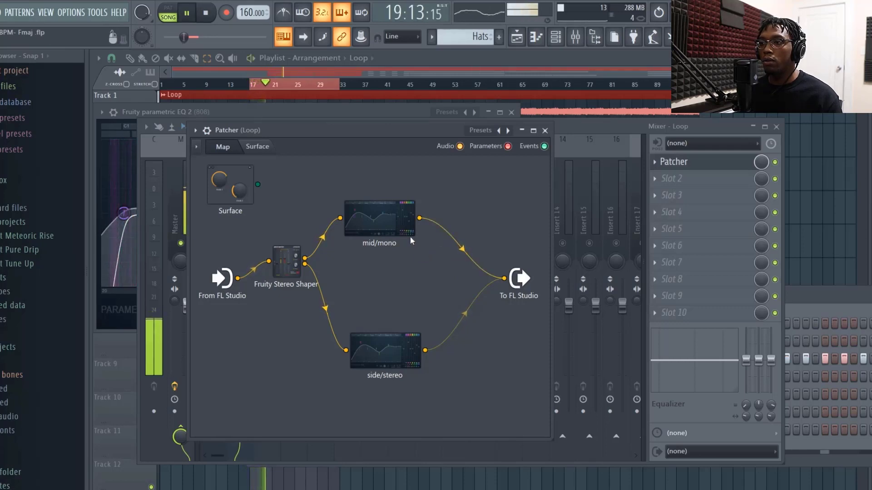
pyautogui.press('space')
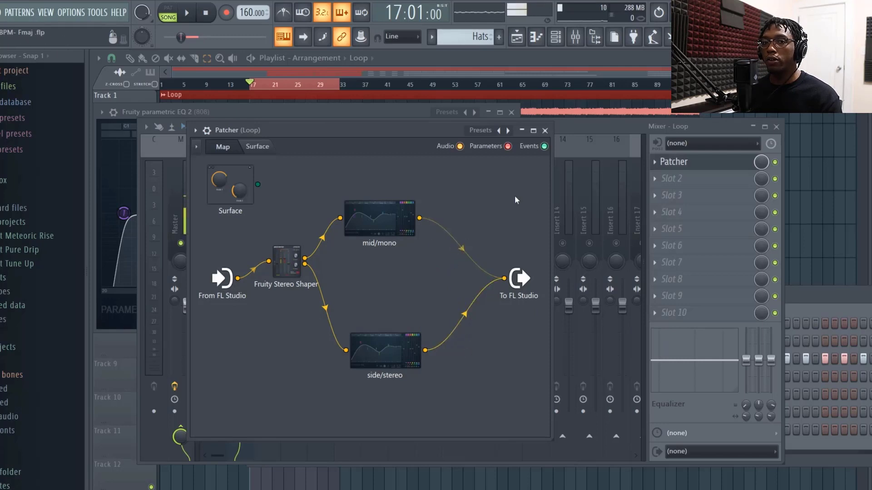
pyautogui.press('space')
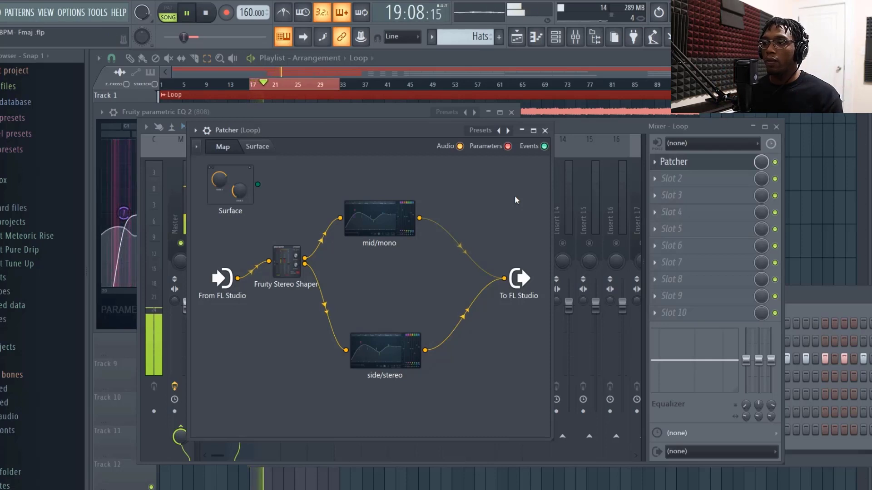
pyautogui.press('space')
# - Dip band 4 of the mid/mono EQ below the zero line at about 1.4 kHz while the beat plays
pyautogui.click(377, 225)
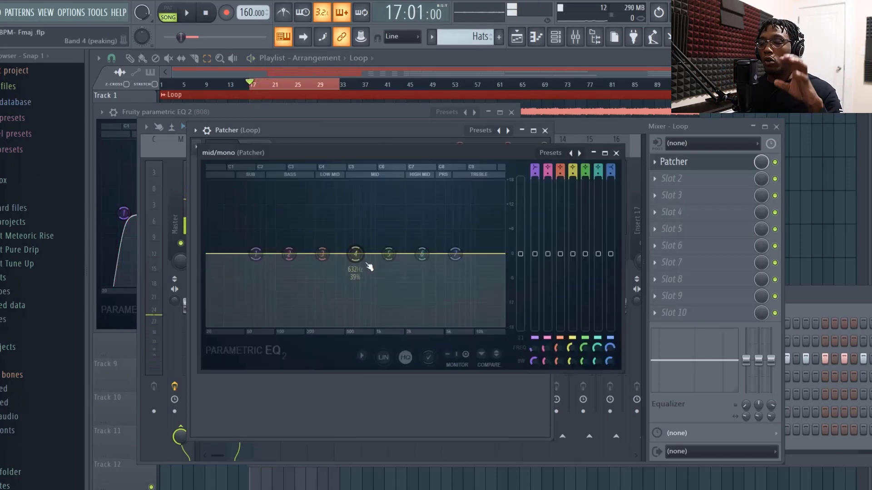
pyautogui.moveTo(356, 254); pyautogui.dragTo(342, 267)
pyautogui.press('space')
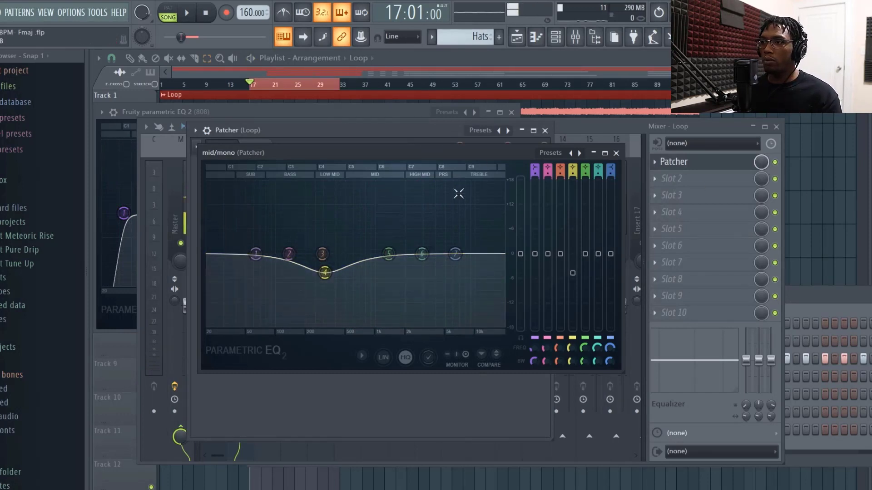
pyautogui.moveTo(325, 273); pyautogui.dragTo(389, 276)
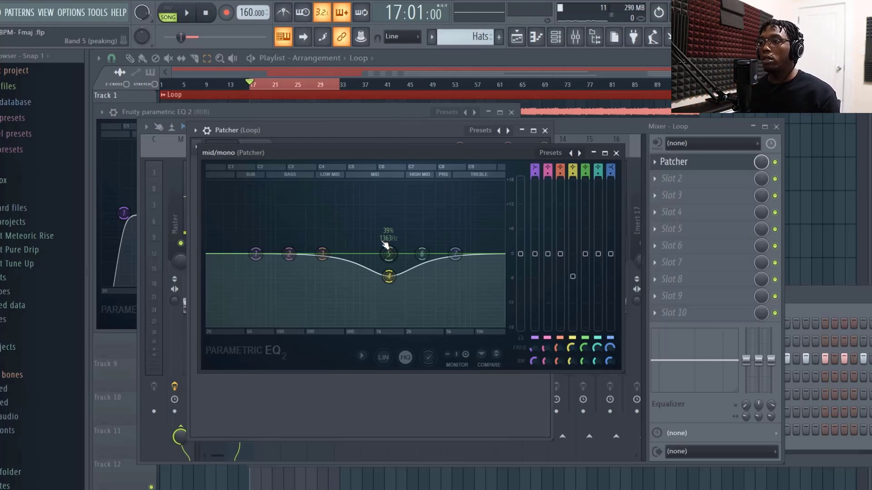
pyautogui.press('space')
pyautogui.moveTo(389, 277); pyautogui.dragTo(390, 275)
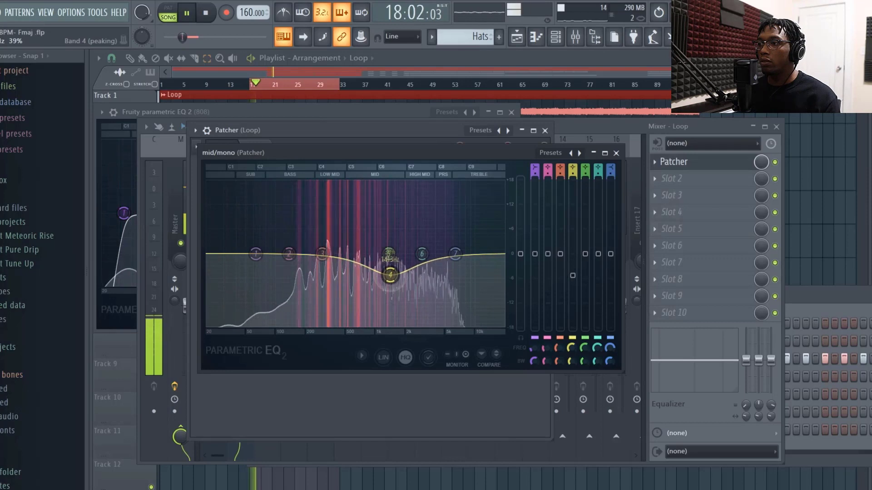
pyautogui.click(616, 153)
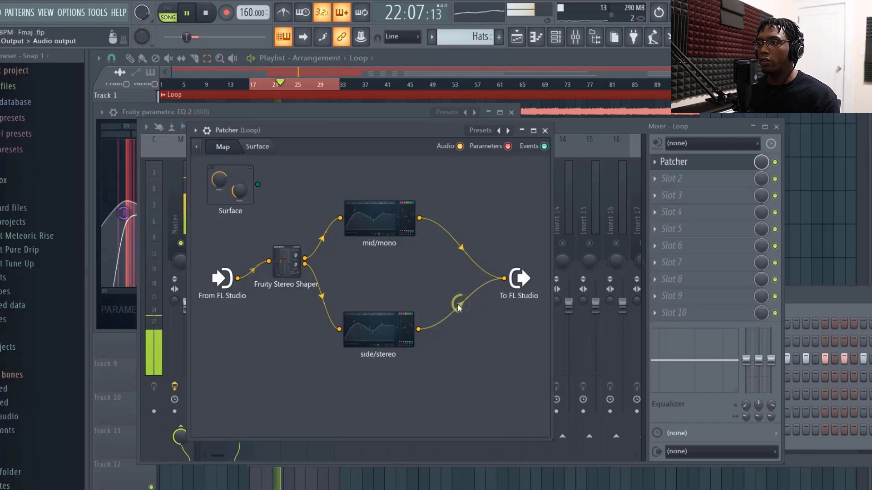
# - Play the beat and compare the Loop track with Patcher bypassed and enabled
pyautogui.press('space')
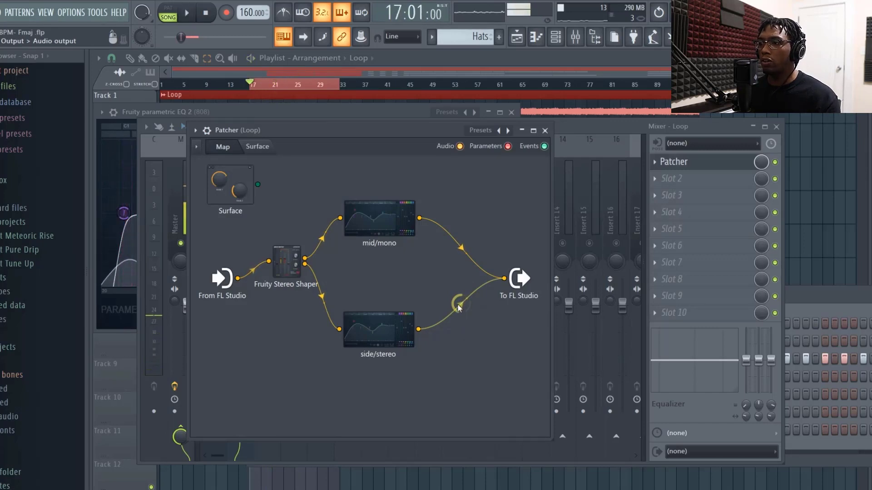
pyautogui.press('space')
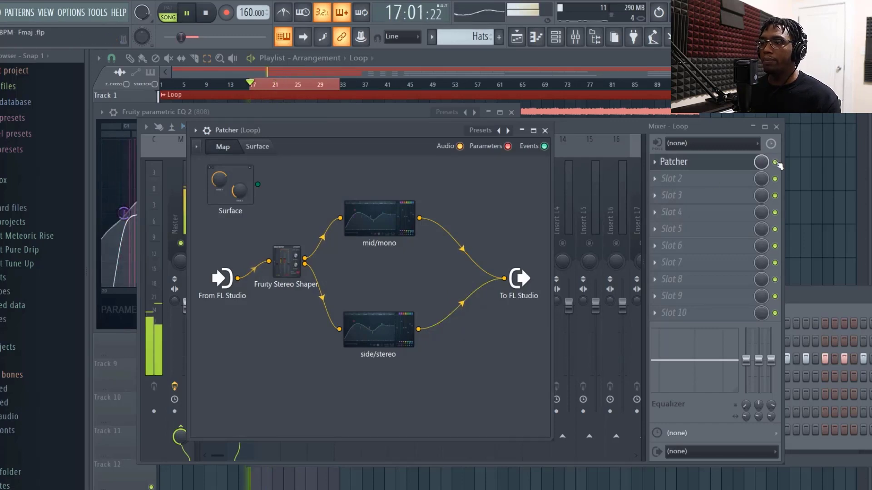
pyautogui.click(776, 163)
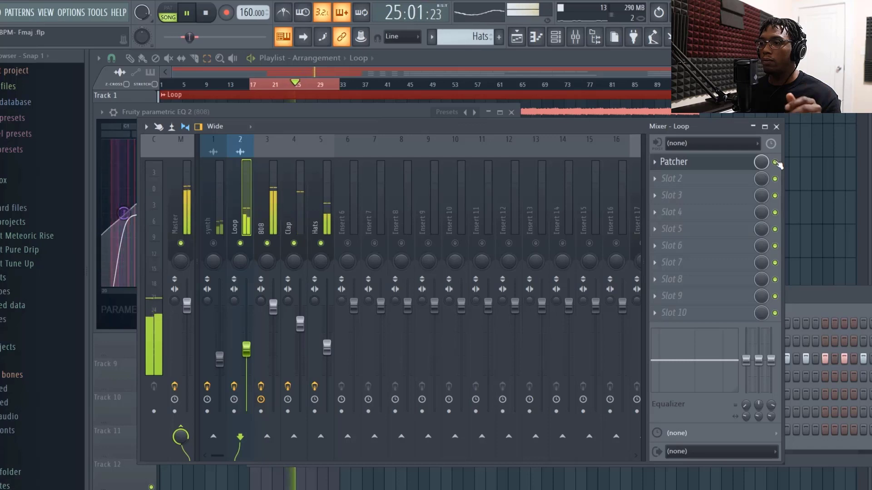
pyautogui.press('space')
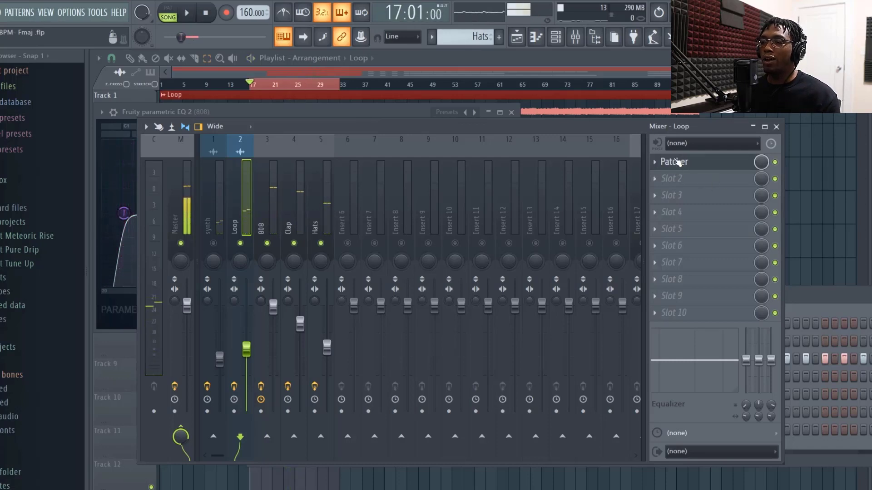
# - Try lowering band 1 in the side/stereo EQ inside the Loop track's Patcher
pyautogui.click(675, 182)
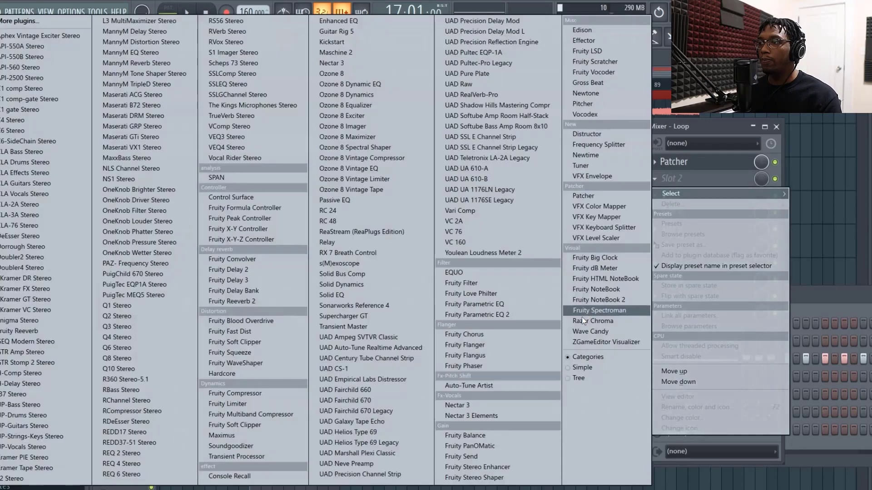
pyautogui.click(689, 166)
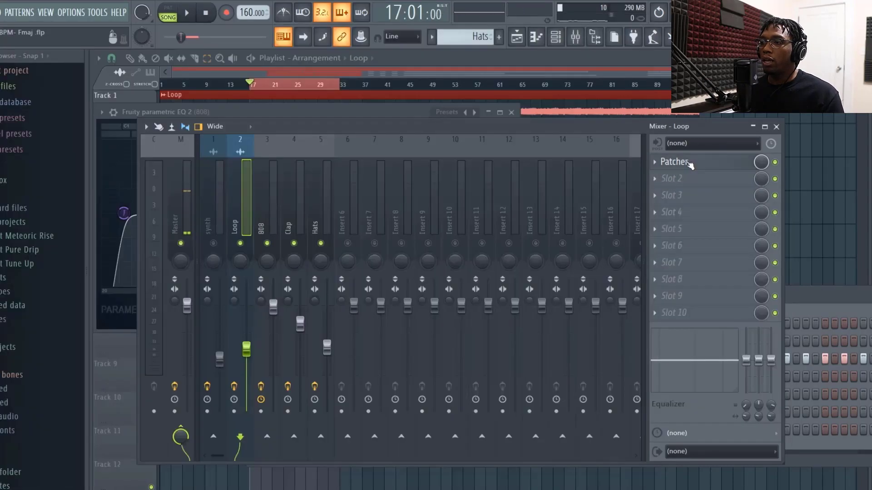
pyautogui.click(689, 165)
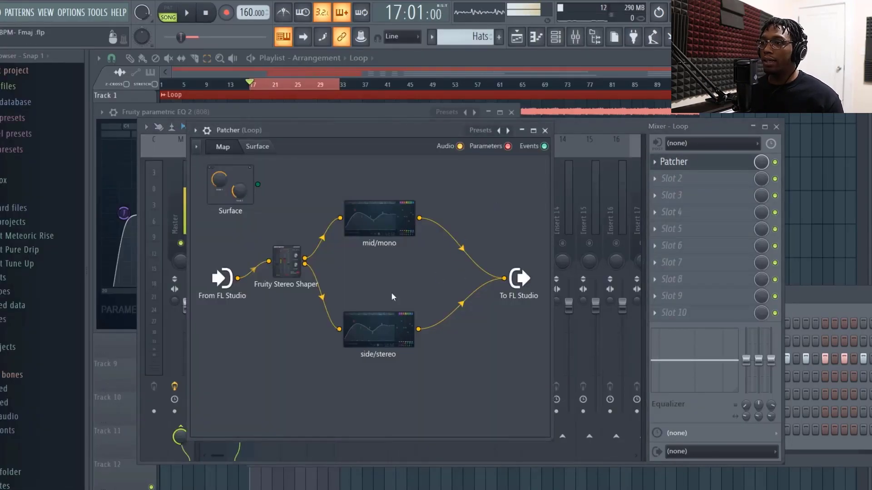
pyautogui.doubleClick(368, 327)
pyautogui.moveTo(256, 255); pyautogui.dragTo(295, 324)
pyautogui.rightClick(295, 324)
pyautogui.click(313, 340)
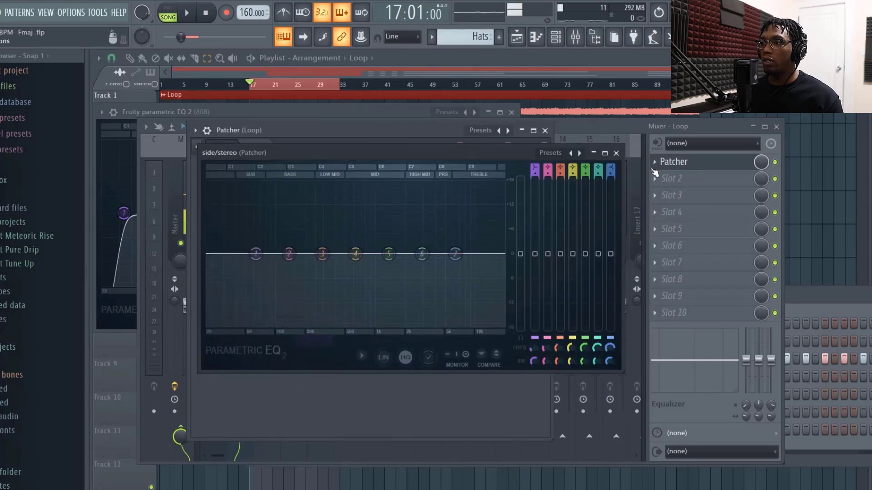
pyautogui.click(616, 153)
# - Copy the Loop track's Patcher with its mid/side setup into effect slot 2
pyautogui.click(657, 164)
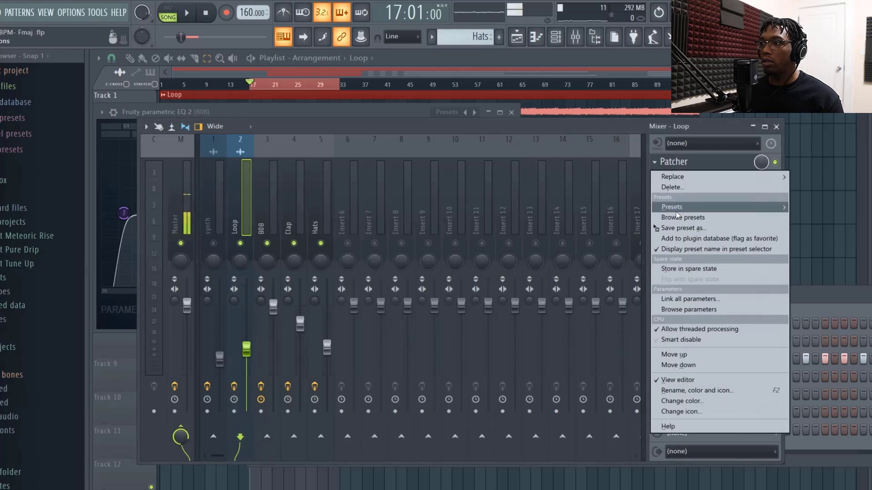
pyautogui.click(681, 226)
pyautogui.moveTo(676, 184); pyautogui.dragTo(675, 180)
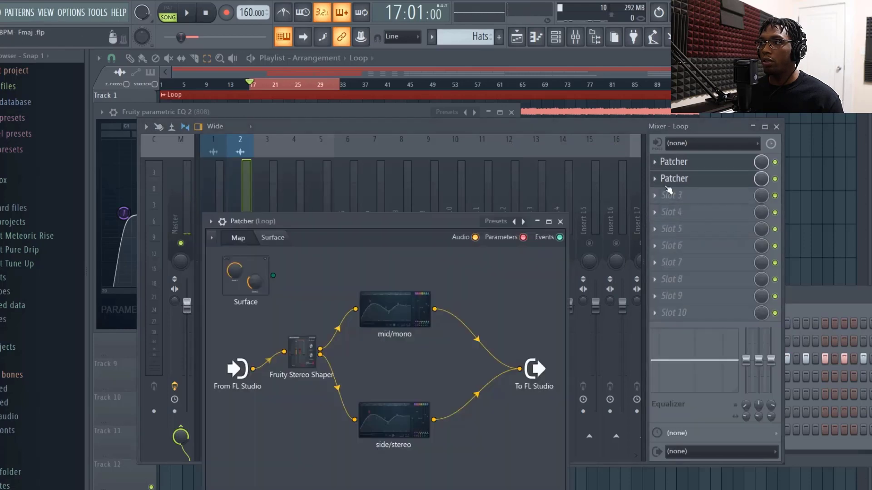
# - Reset the mid/mono EQ in the second Patcher to the Default preset
pyautogui.click(389, 309)
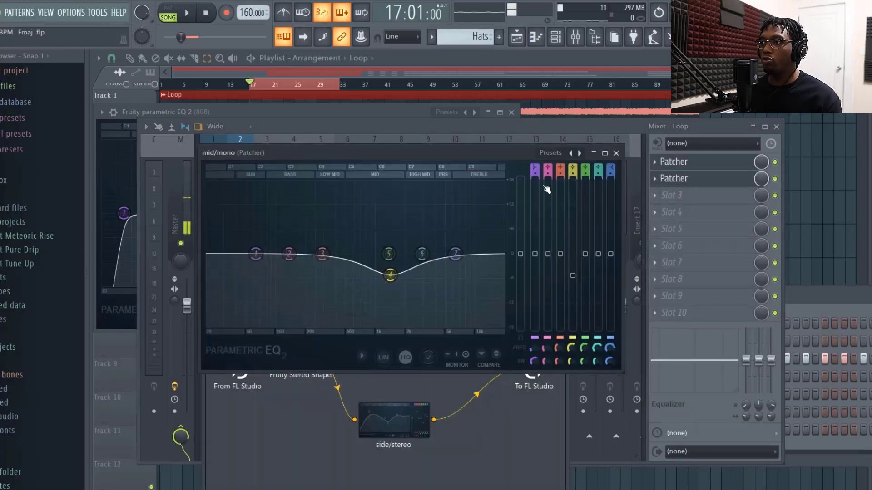
pyautogui.click(580, 153)
pyautogui.click(599, 197)
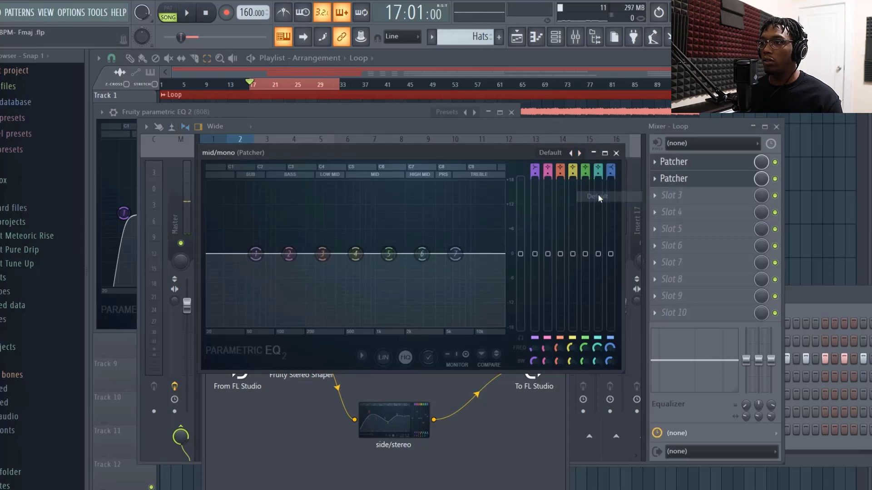
pyautogui.click(616, 154)
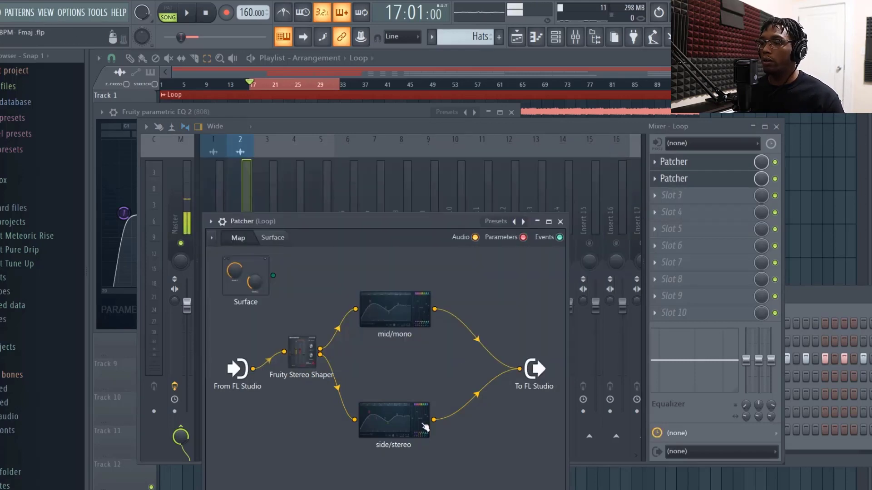
# - Try a deep band 5 cut at about 1.4 kHz in the second Patcher's side/stereo EQ
pyautogui.doubleClick(389, 422)
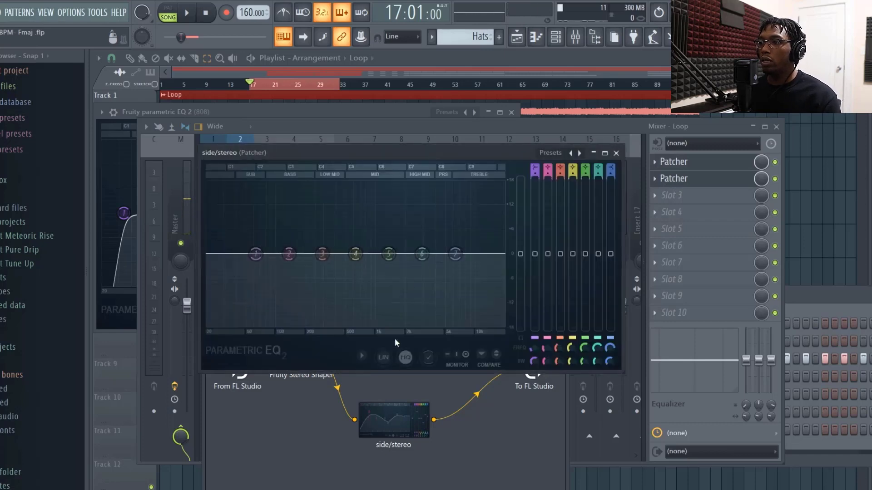
pyautogui.moveTo(389, 254); pyautogui.dragTo(390, 297)
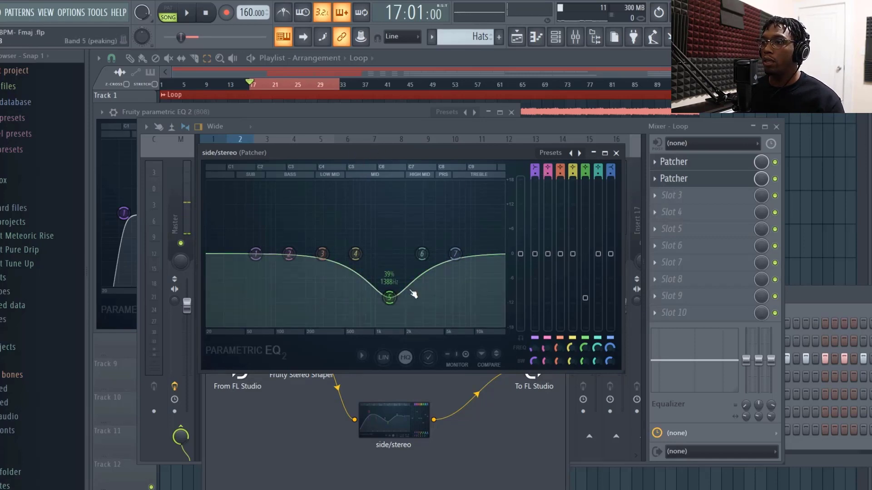
pyautogui.rightClick(391, 296)
pyautogui.click(421, 314)
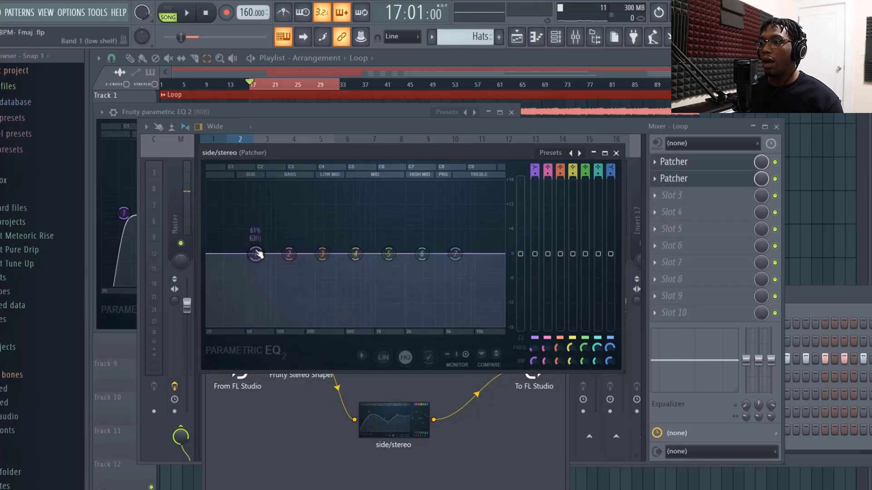
pyautogui.click(616, 153)
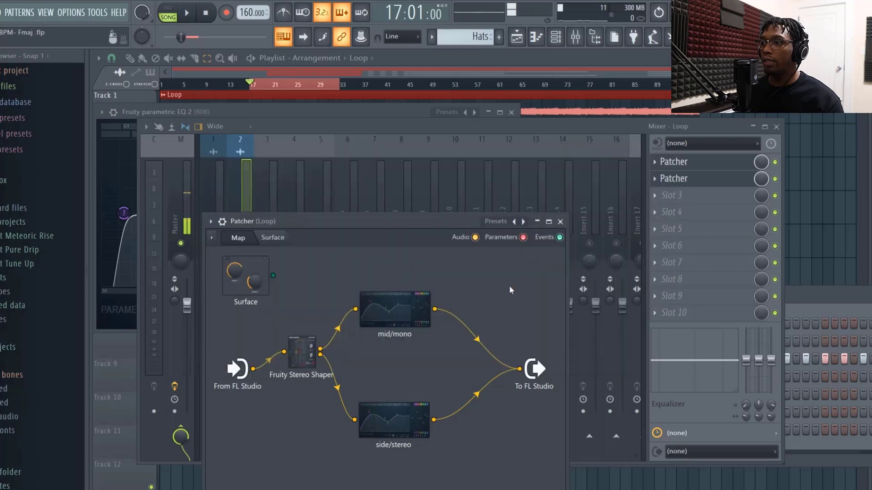
# - Bypass the first Patcher and make band 1 of the second Patcher's side/stereo EQ a high pass at about 200 Hz
pyautogui.press('space')
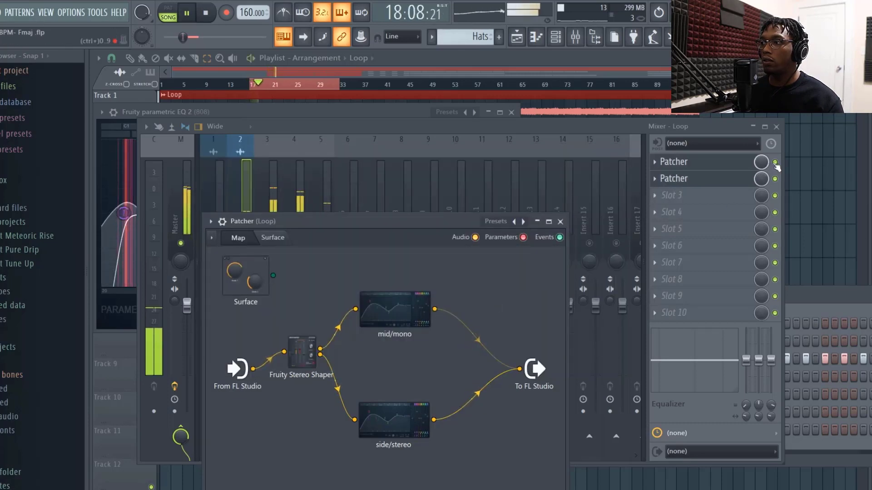
pyautogui.click(707, 180)
pyautogui.click(707, 181)
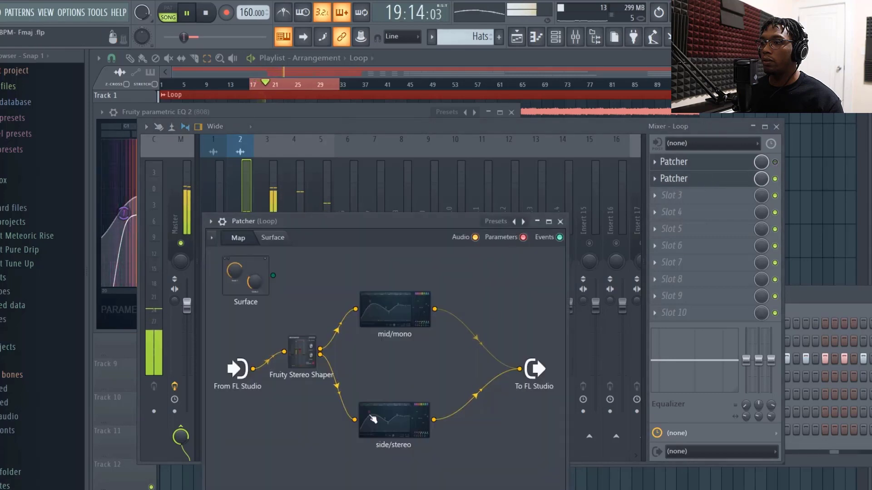
pyautogui.click(387, 419)
pyautogui.moveTo(256, 253); pyautogui.dragTo(268, 325)
pyautogui.press('space')
pyautogui.moveTo(534, 170); pyautogui.dragTo(534, 182)
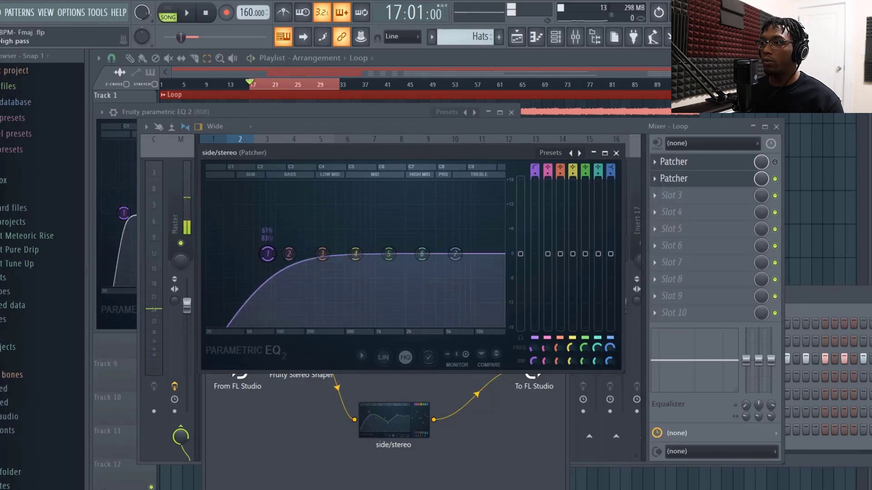
pyautogui.moveTo(267, 254); pyautogui.dragTo(305, 253)
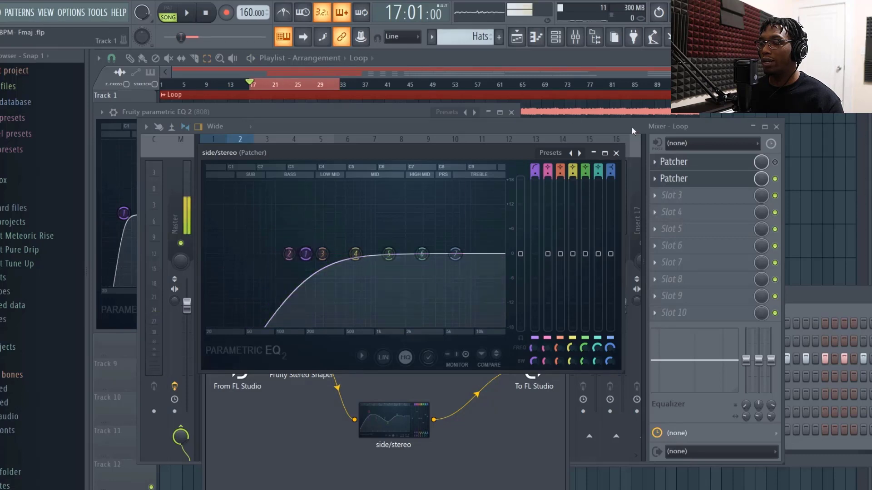
# - Re-enable the first Patcher and play the beat, bypassing the second Patcher partway through
pyautogui.click(775, 162)
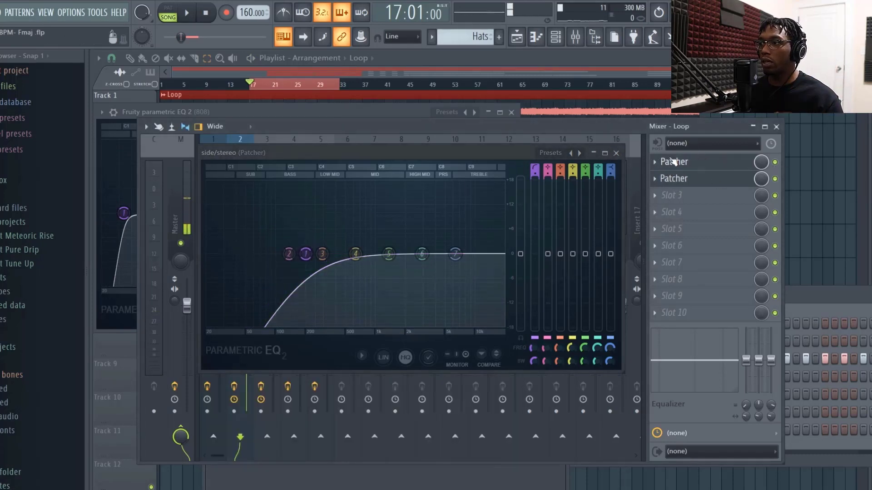
pyautogui.click(617, 153)
pyautogui.press('space')
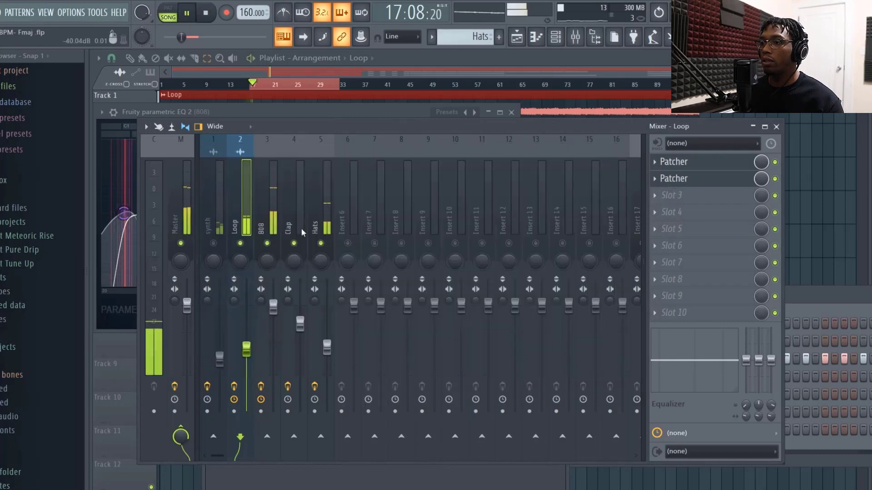
pyautogui.click(739, 184)
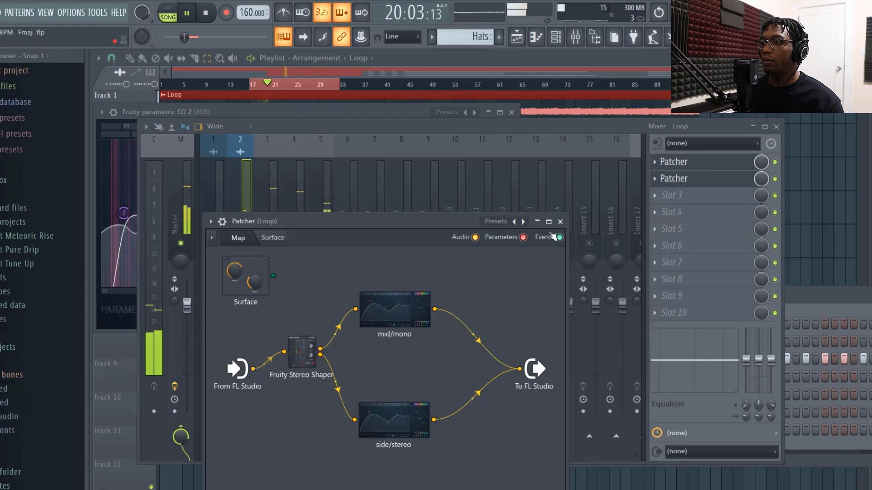
pyautogui.click(562, 222)
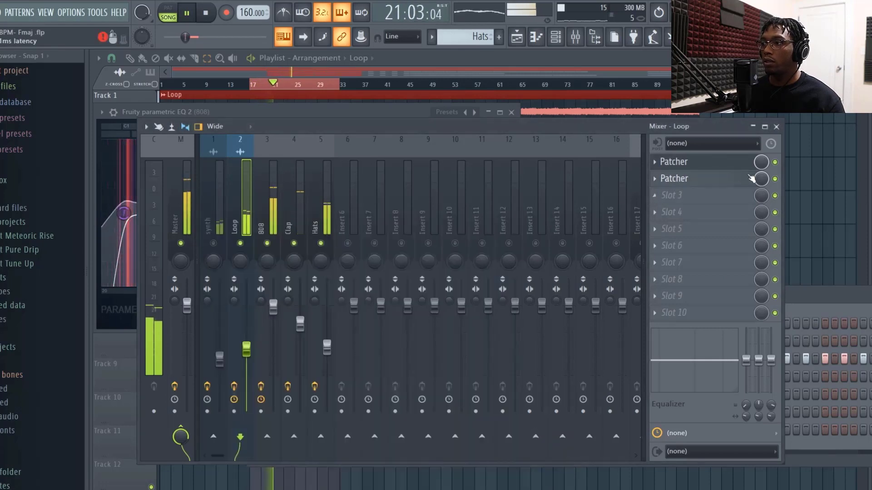
pyautogui.click(776, 182)
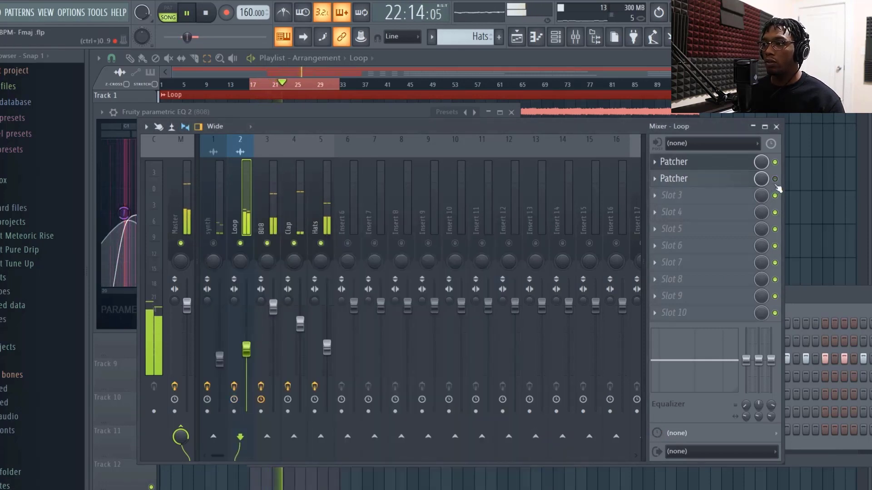
pyautogui.press('space')
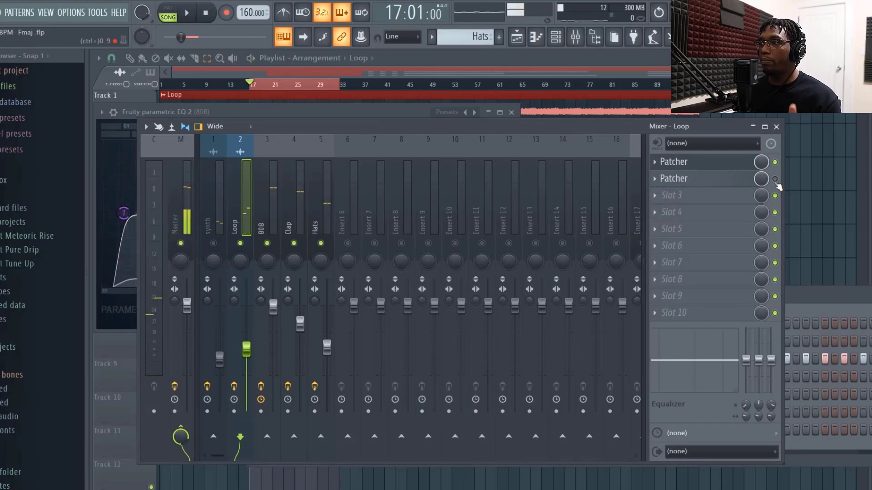
# - Play the beat and compare the Loop track with the second Patcher bypassed and enabled
pyautogui.click(774, 179)
pyautogui.press('space')
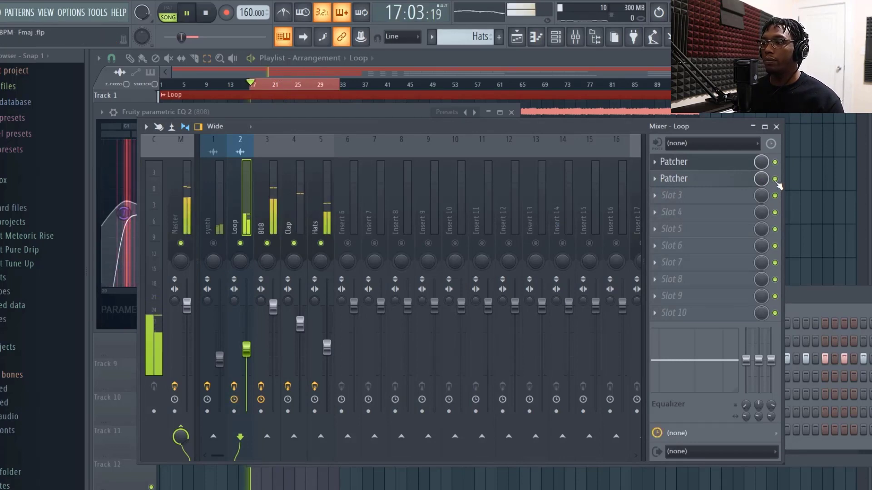
pyautogui.click(774, 180)
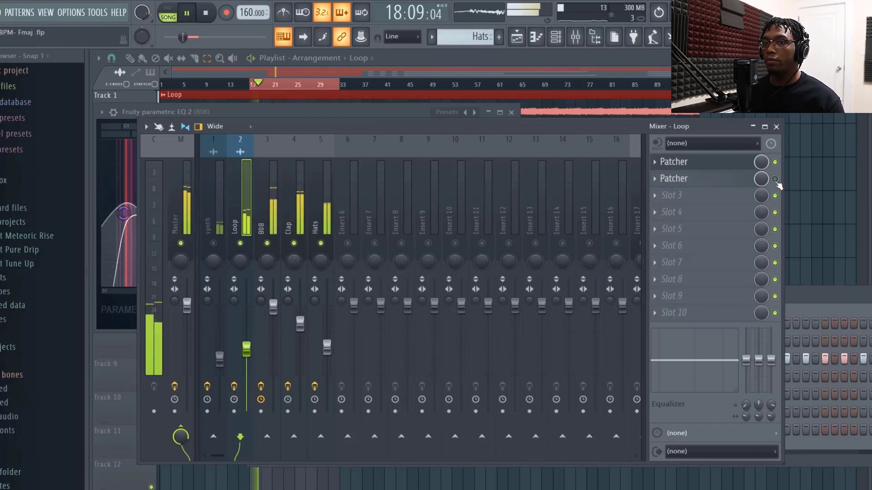
pyautogui.click(775, 179)
pyautogui.click(775, 179)
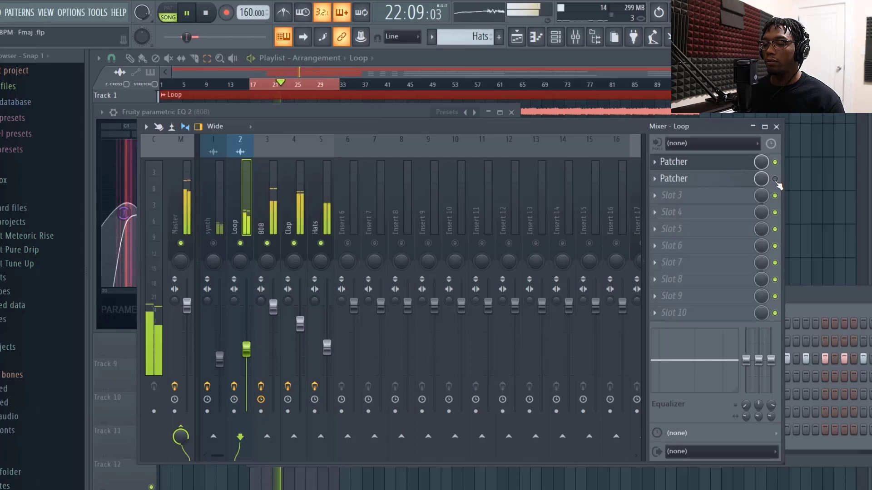
pyautogui.click(775, 180)
pyautogui.click(774, 180)
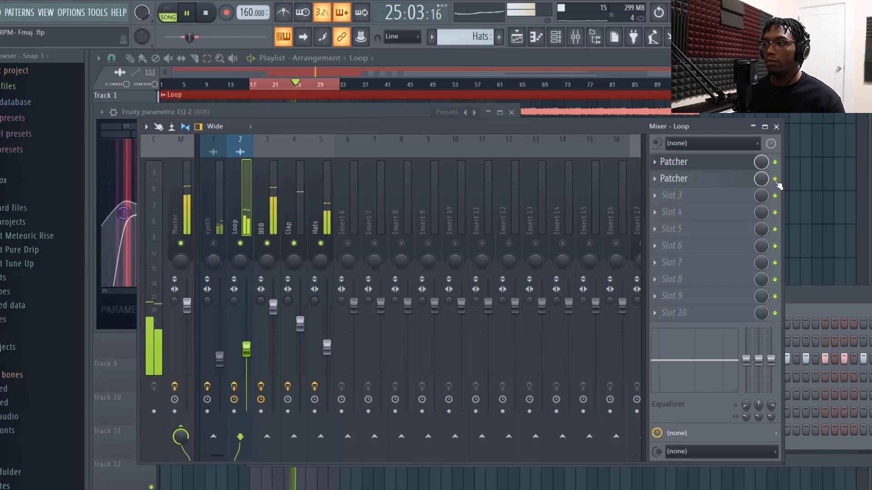
pyautogui.click(776, 181)
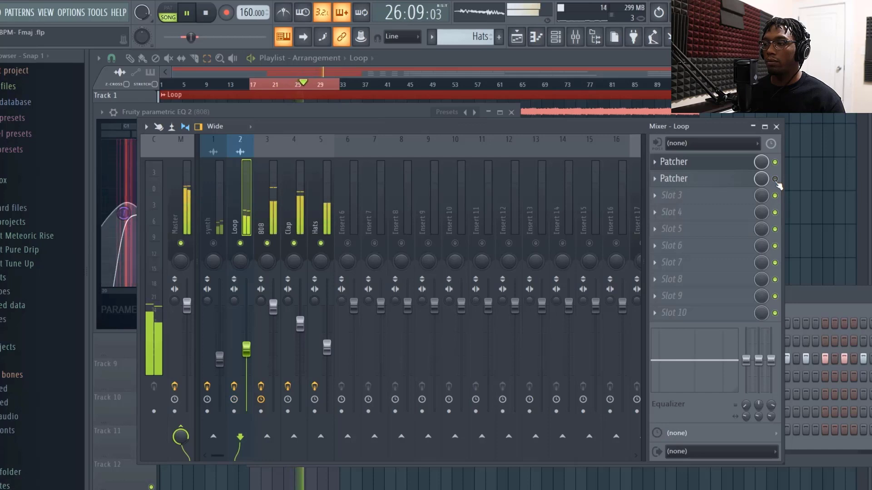
pyautogui.click(776, 180)
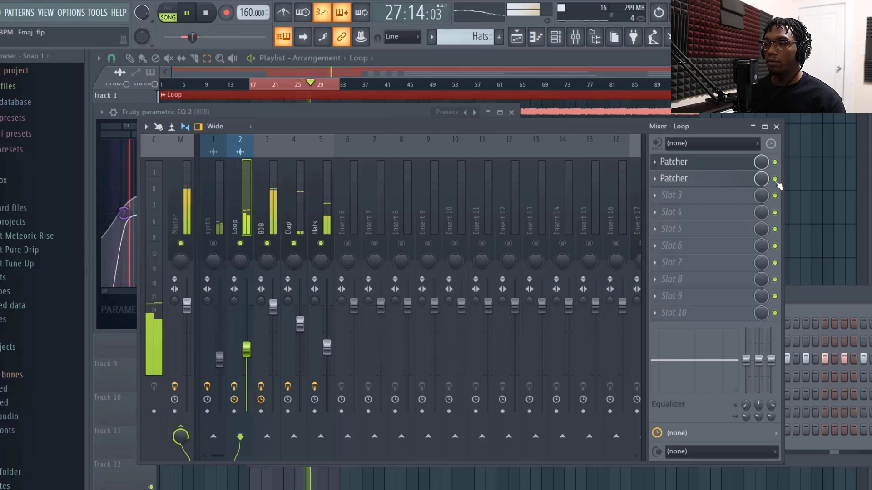
pyautogui.press('space')
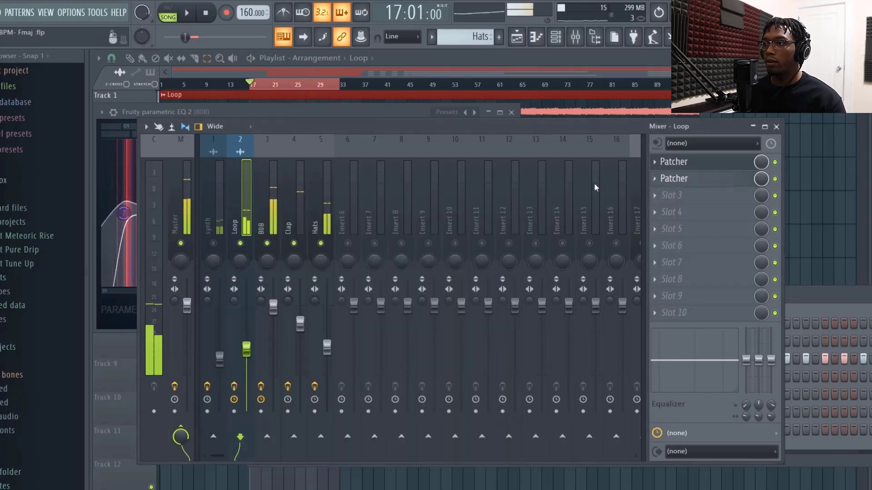
# - Lower the second Patcher's side/stereo high-pass cutoff to band 2's position, comparing bypassed and enabled sound during playback
pyautogui.click(720, 179)
pyautogui.doubleClick(393, 411)
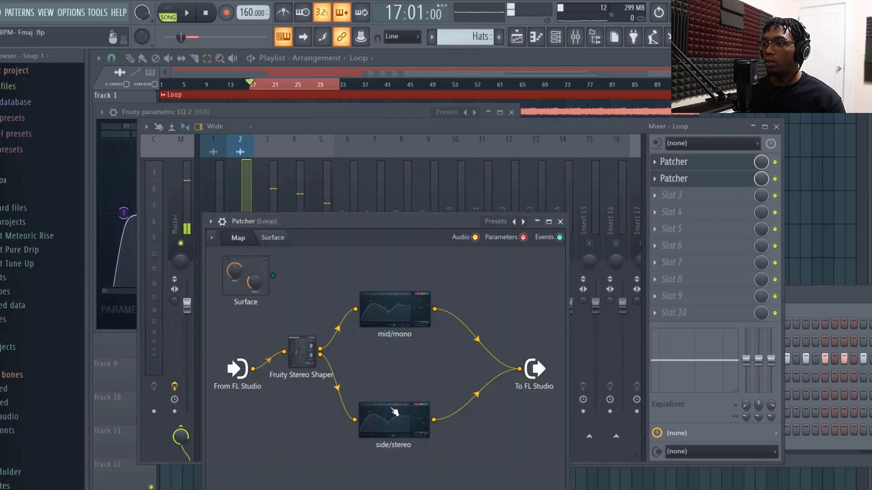
pyautogui.moveTo(306, 254); pyautogui.dragTo(282, 254)
pyautogui.press('space')
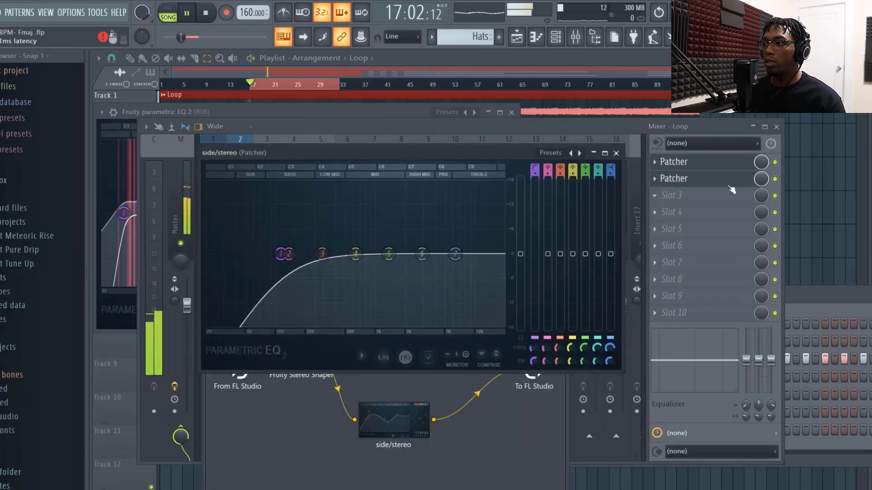
pyautogui.click(775, 180)
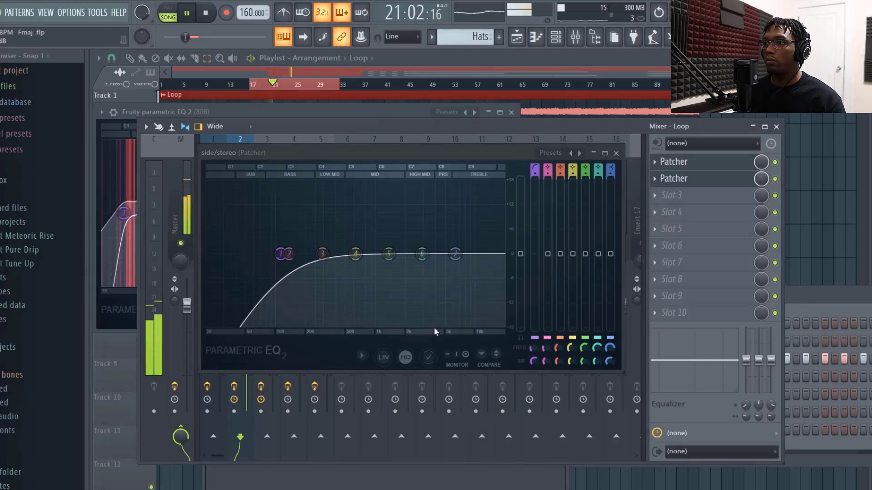
pyautogui.moveTo(282, 254); pyautogui.dragTo(286, 254)
pyautogui.click(776, 179)
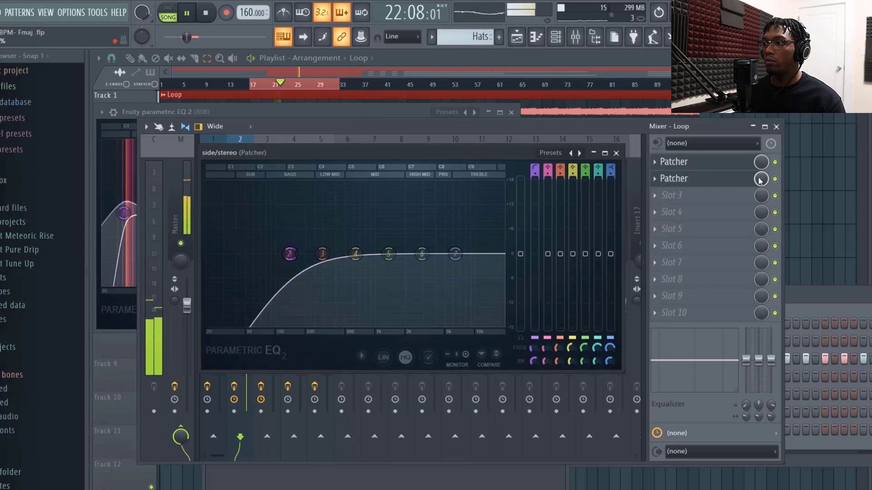
pyautogui.click(775, 179)
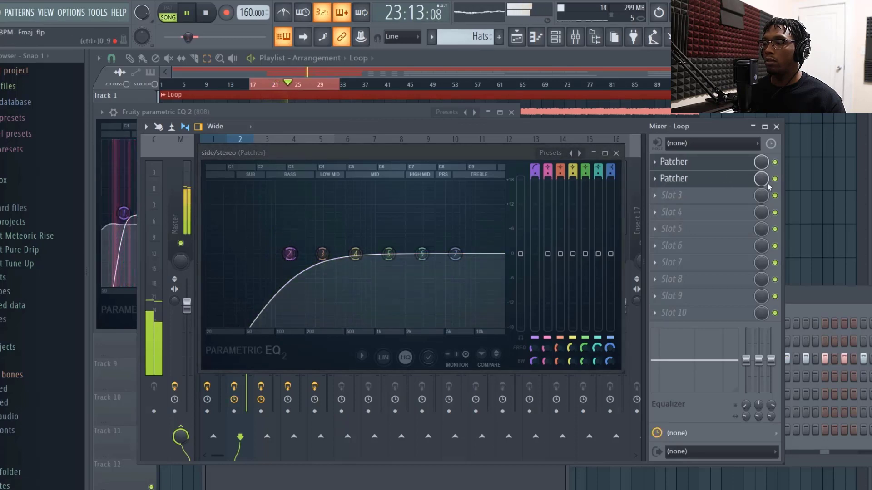
# - Stop playback, close the side/stereo EQ and check the second Patcher's routing map on the Loop track
pyautogui.press('space')
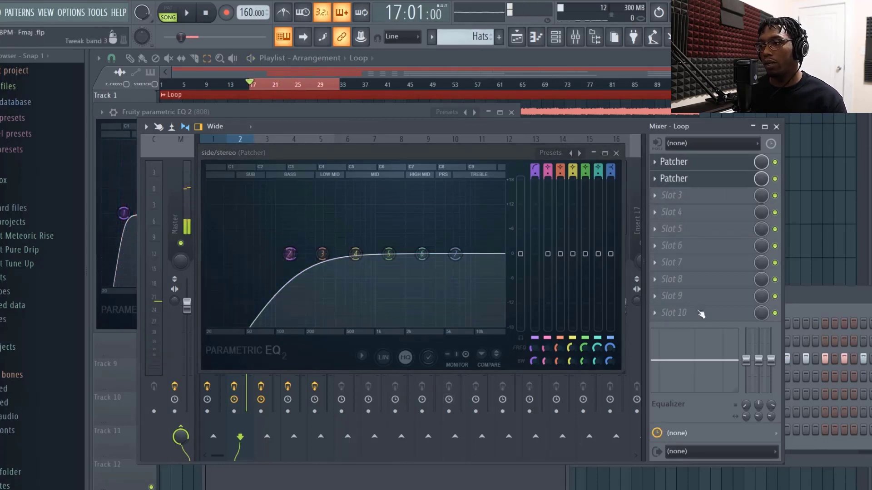
pyautogui.click(616, 153)
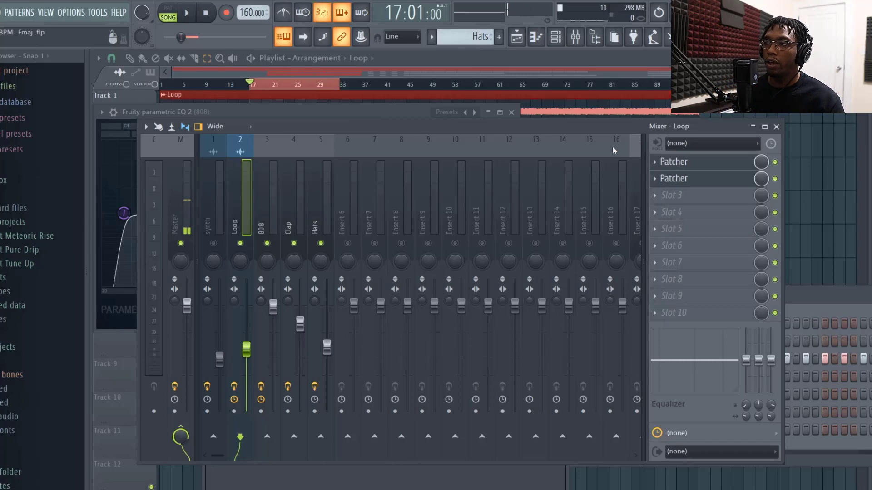
pyautogui.click(705, 181)
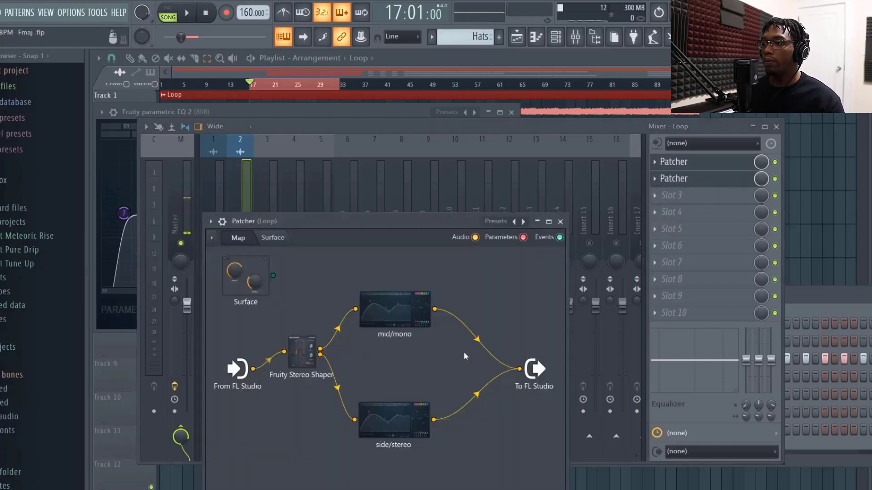
pyautogui.press('space')
pyautogui.click(560, 221)
pyautogui.press('space')
# - Add Fruity Blood Overdrive in slot 3 of the Loop track and load its Boost preset
pyautogui.click(667, 198)
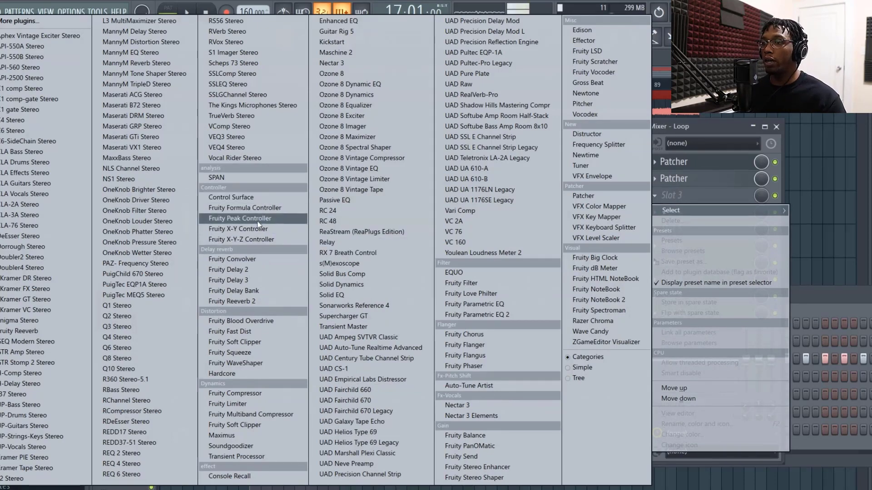
pyautogui.click(241, 320)
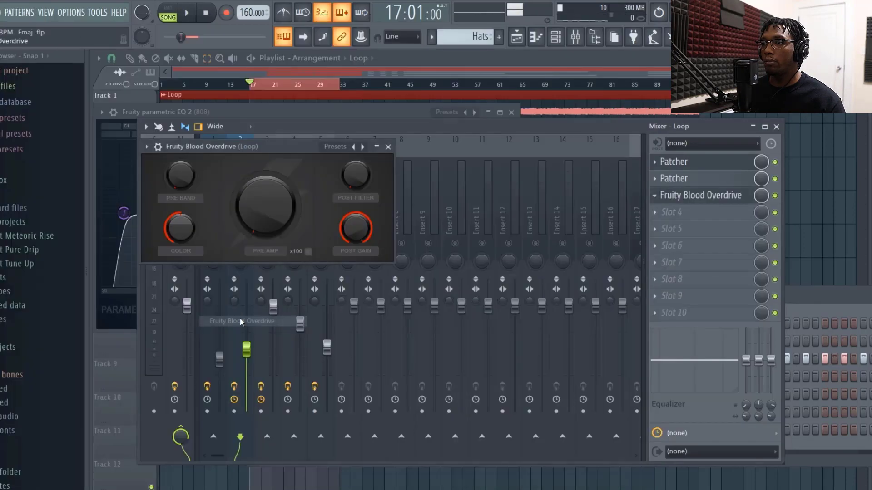
pyautogui.click(362, 146)
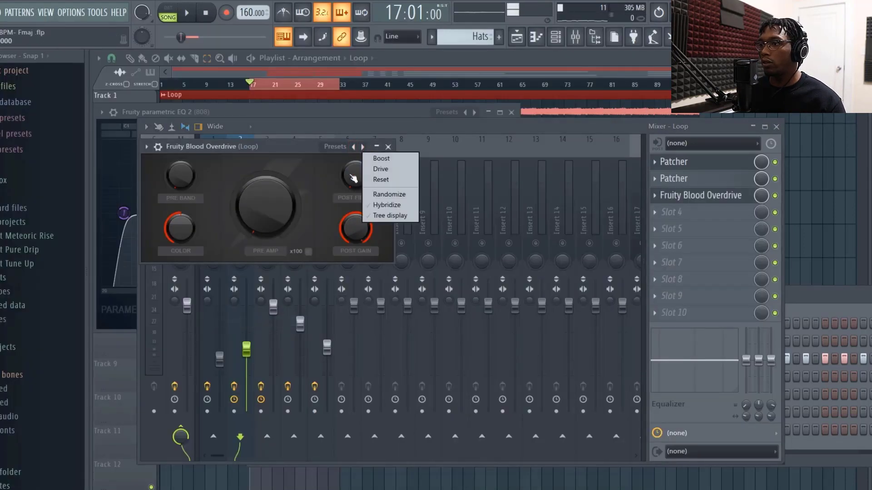
pyautogui.click(381, 158)
# - Play the beat and compare the Loop track with Fruity Blood Overdrive bypassed and enabled
pyautogui.press('space')
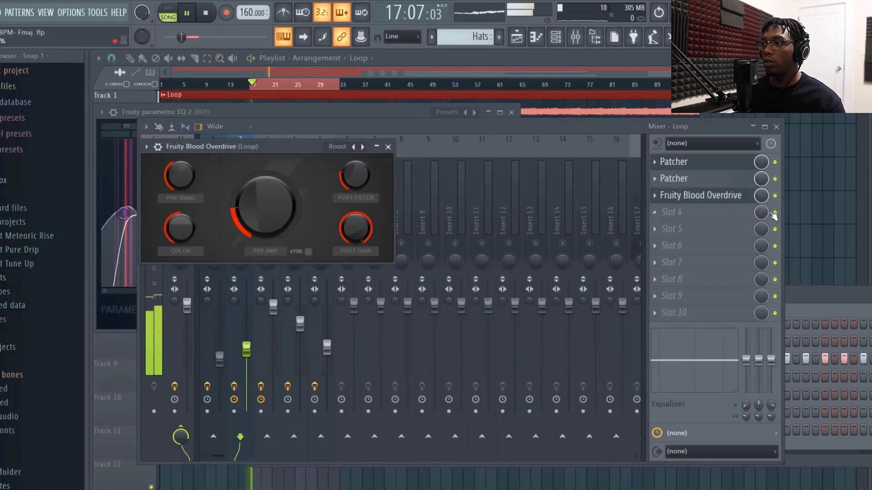
pyautogui.click(776, 196)
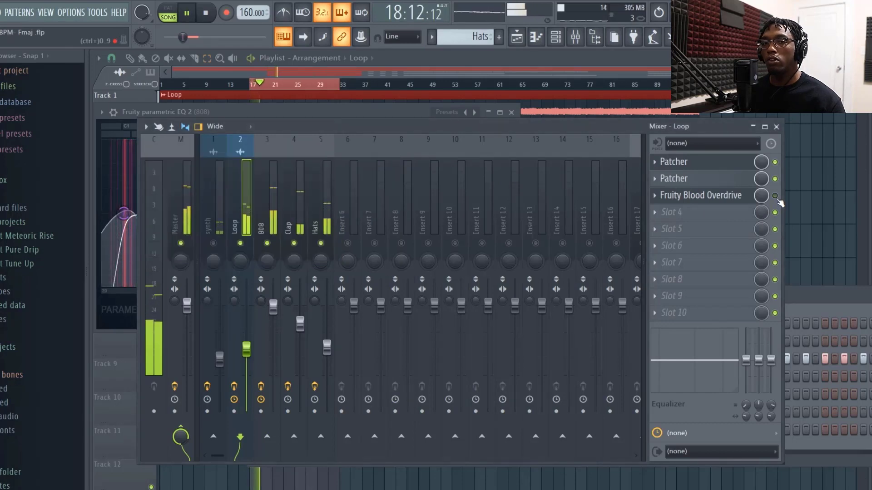
pyautogui.press('space')
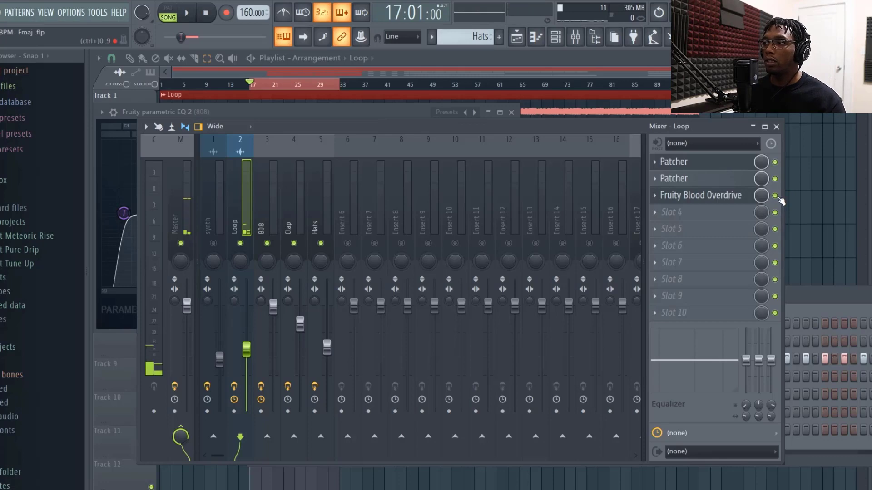
pyautogui.press('space')
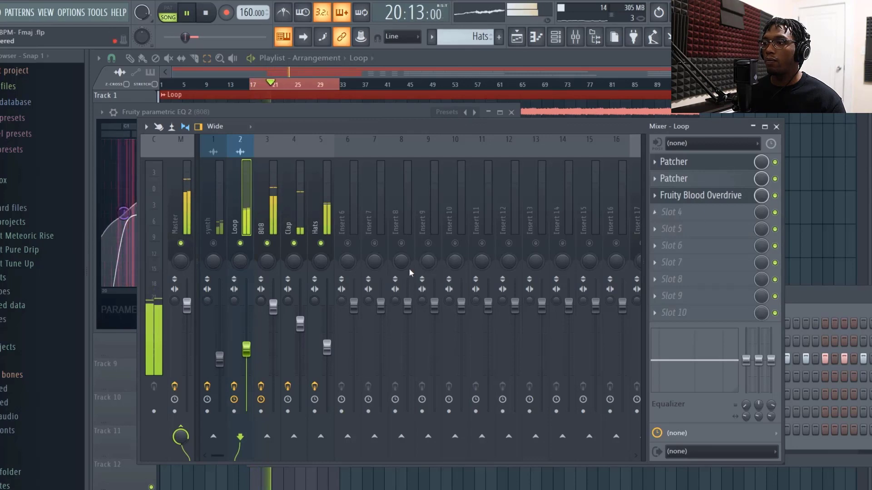
pyautogui.press('space')
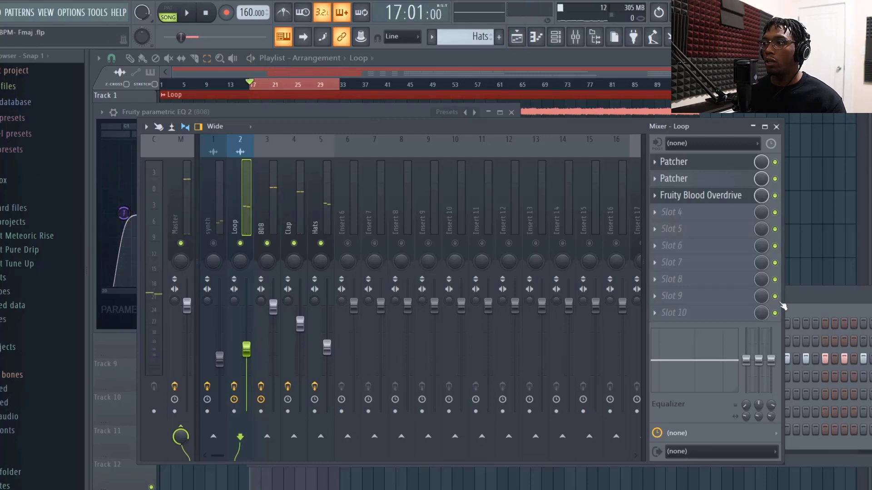
# - Return to the mixer and raise the Loop track's fader slightly during playback
pyautogui.press('F6')
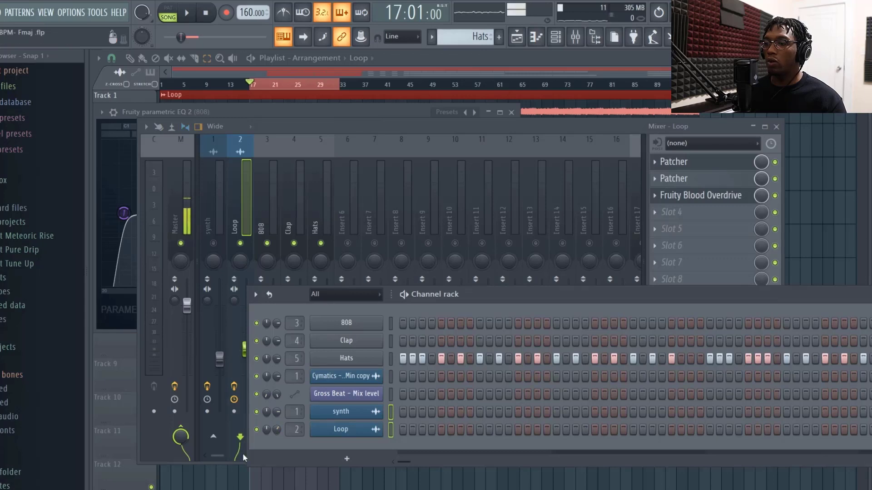
pyautogui.click(383, 128)
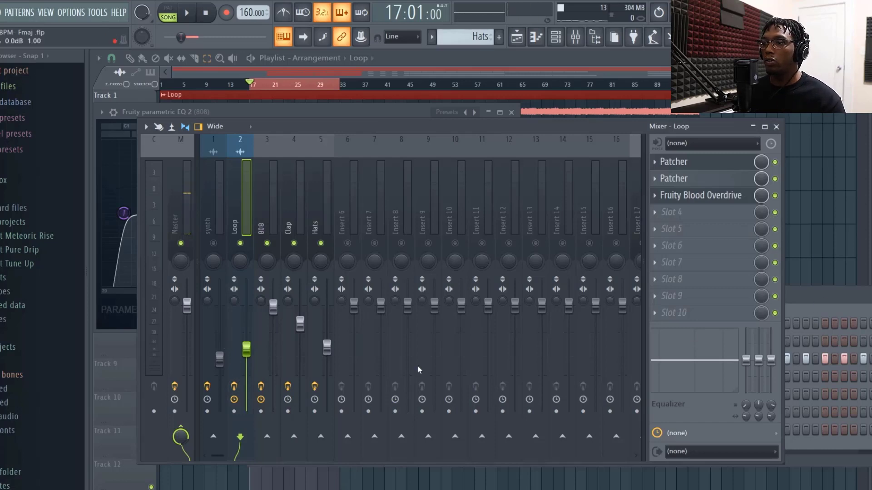
pyautogui.press('space')
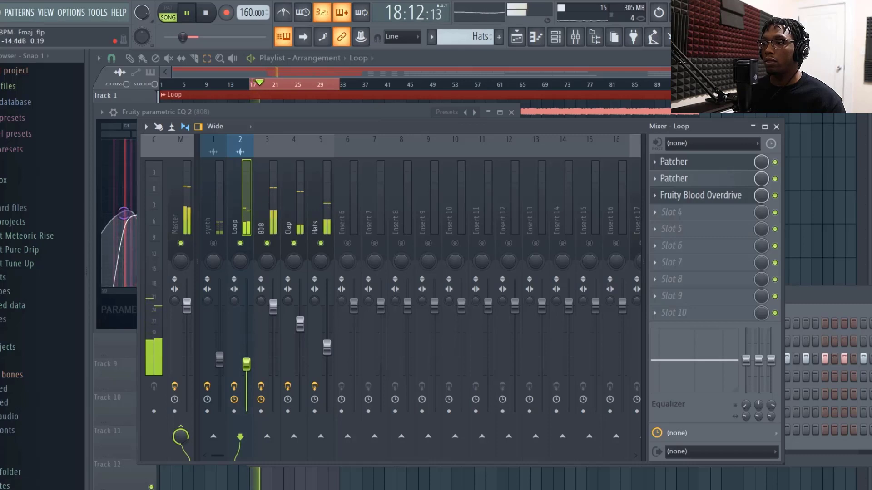
pyautogui.moveTo(247, 347)
pyautogui.mouseDown()
pyautogui.moveTo(246, 363)
pyautogui.moveTo(246, 344)
pyautogui.mouseUp()
pyautogui.press('space')
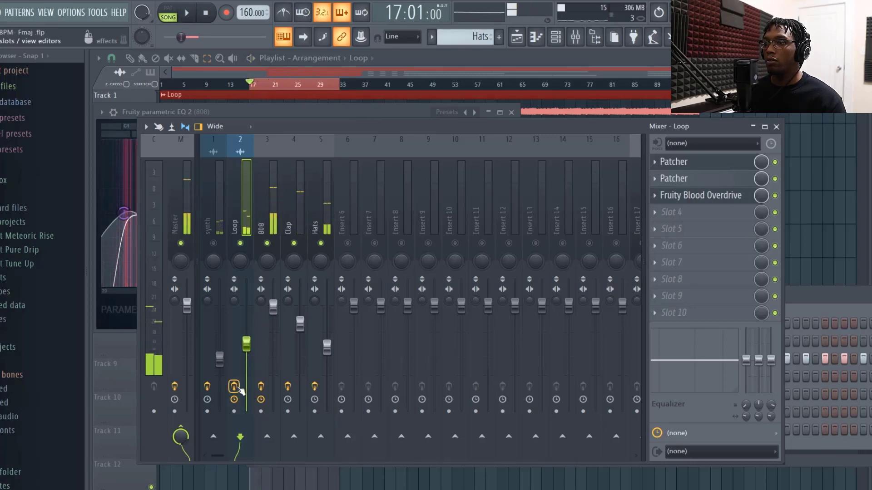
# - Play the beat and compare the Loop track with its whole effects chain bypassed and enabled
pyautogui.press('space')
pyautogui.click(236, 388)
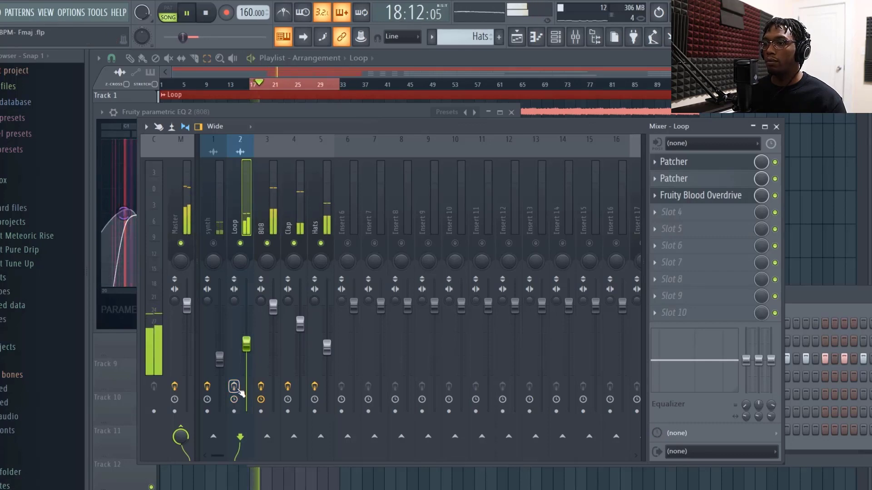
pyautogui.click(234, 386)
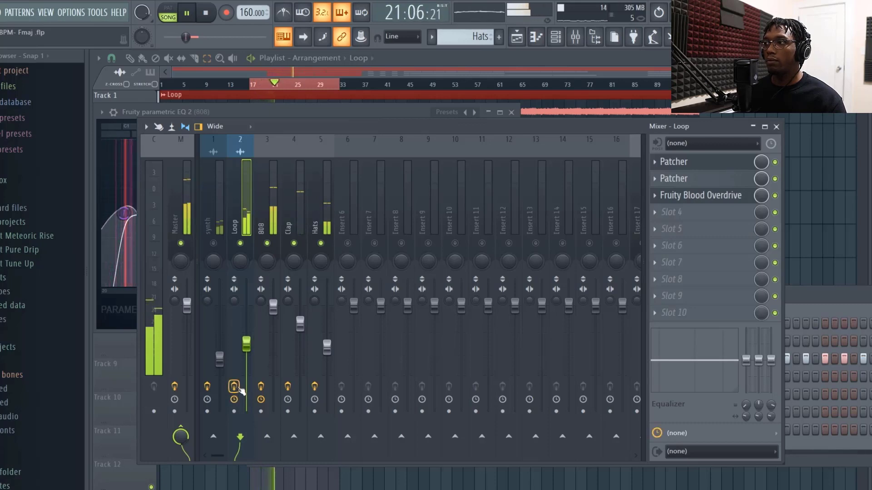
# - Set the Loop track's stereo separation to about 28% merged and its fader to about -10.1 dB while auditioning the beat
pyautogui.moveTo(248, 345)
pyautogui.mouseDown()
pyautogui.moveTo(248, 360)
pyautogui.moveTo(246, 336)
pyautogui.moveTo(246, 355)
pyautogui.mouseUp()
pyautogui.press('space')
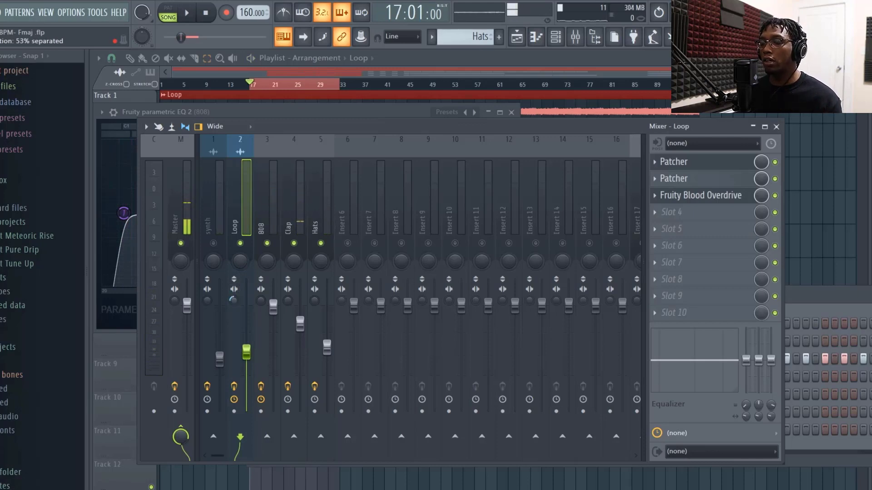
pyautogui.press('space')
pyautogui.moveTo(235, 298); pyautogui.dragTo(235, 281)
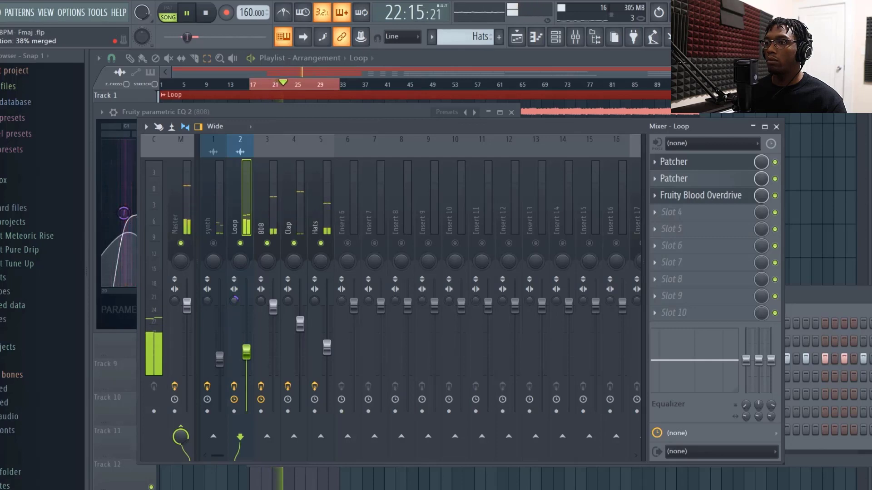
pyautogui.moveTo(234, 301); pyautogui.dragTo(233, 328)
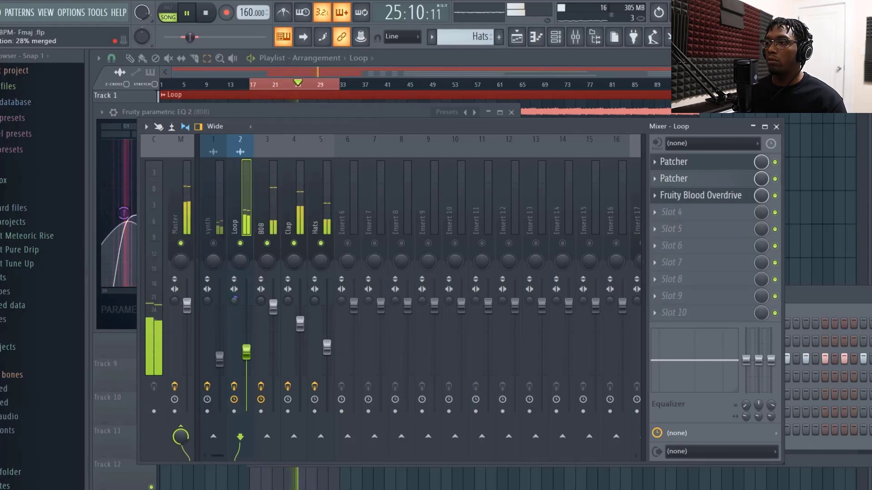
pyautogui.press('space')
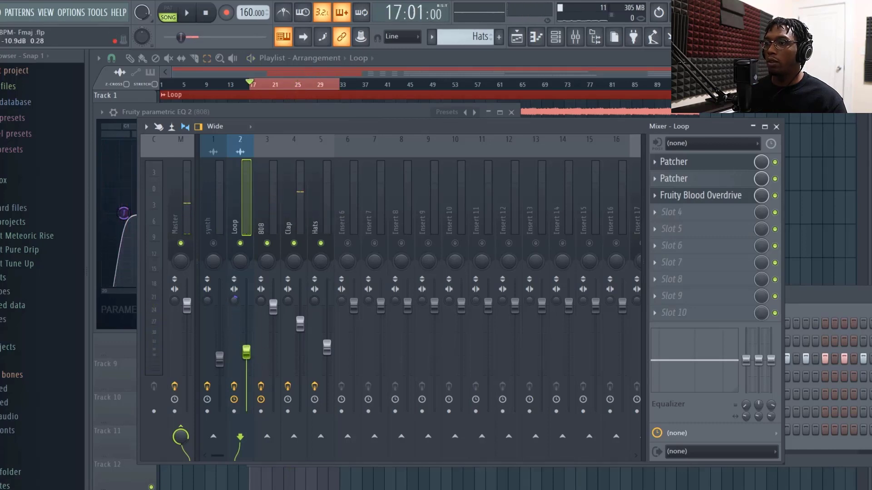
pyautogui.press('space')
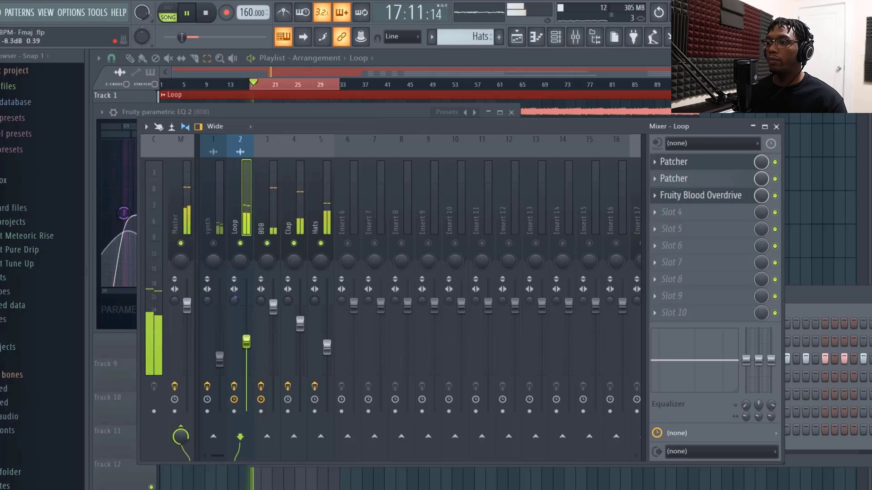
pyautogui.moveTo(246, 342); pyautogui.dragTo(246, 349)
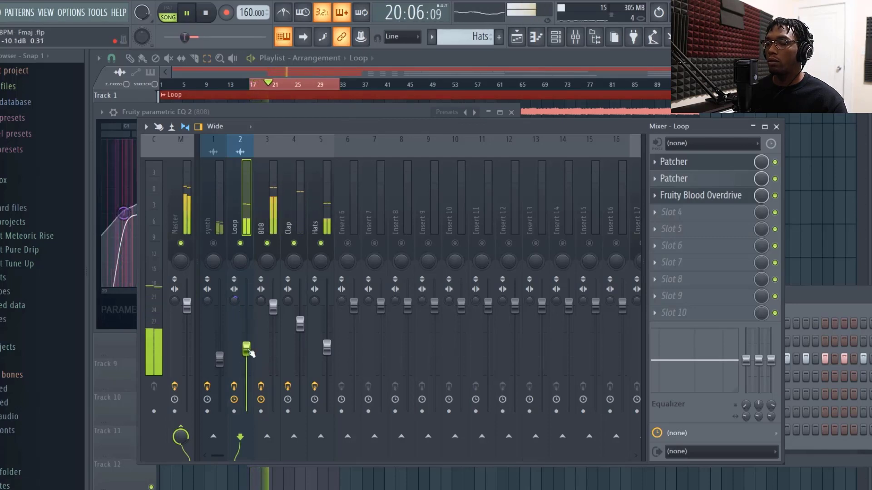
# - Unmute the synth track and raise its fader to slightly above the Loop track's fader during playback
pyautogui.click(213, 244)
pyautogui.press('space')
pyautogui.click(215, 248)
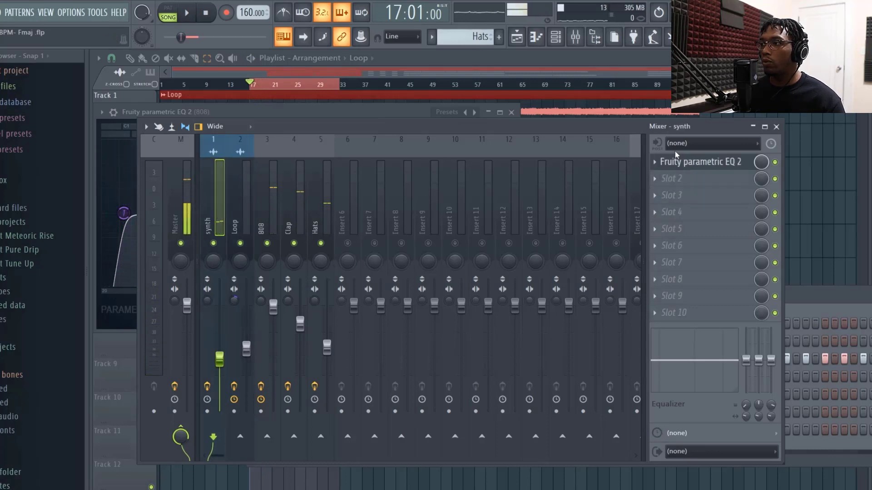
pyautogui.press('space')
pyautogui.moveTo(220, 358); pyautogui.dragTo(220, 345)
pyautogui.press('space')
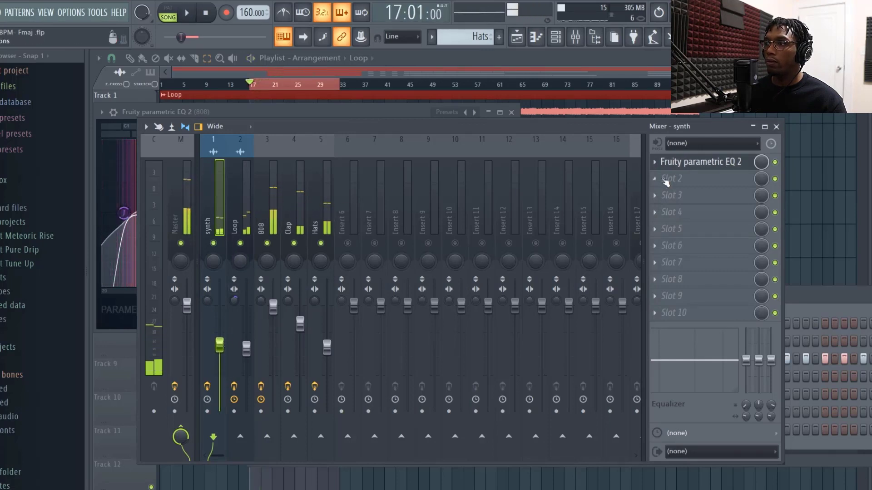
# - Copy the Loop track's first Patcher with its settings onto the synth track
pyautogui.click(319, 210)
pyautogui.click(284, 209)
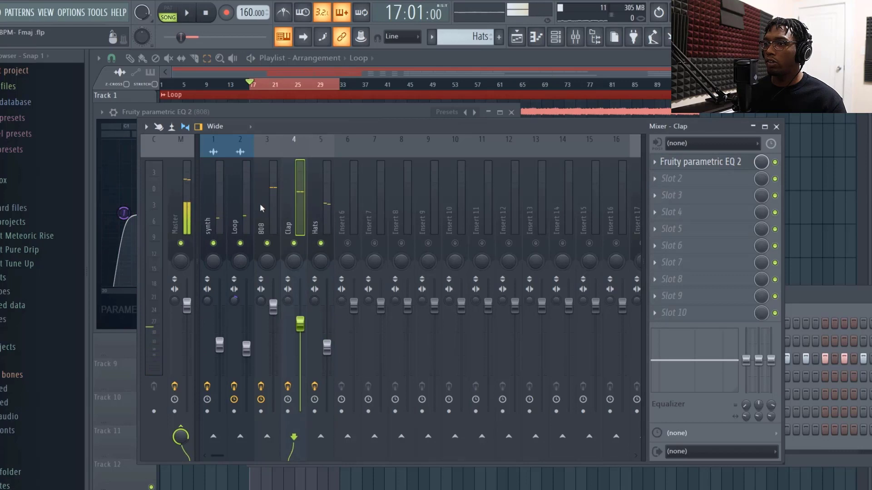
pyautogui.click(231, 208)
pyautogui.click(658, 164)
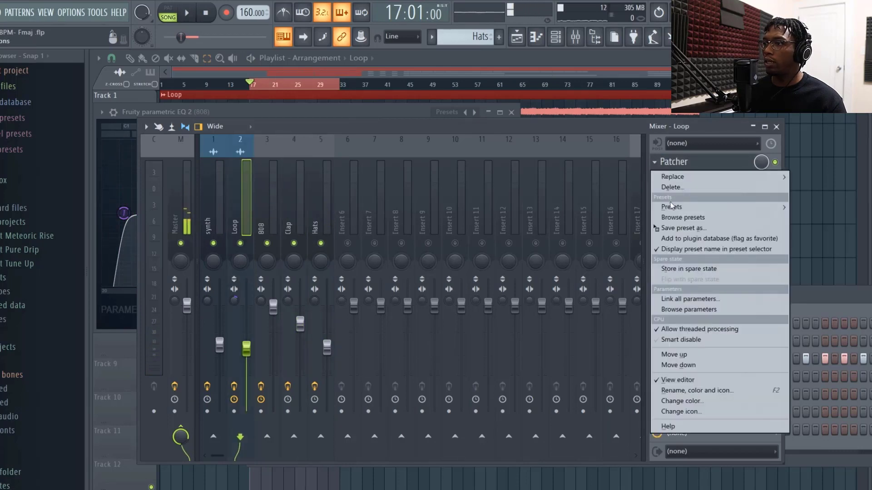
pyautogui.moveTo(681, 228); pyautogui.dragTo(213, 209)
# - Open the mid/mono EQ in the synth track's Patcher and shape band 4 into a moderate cut at about 1 kHz
pyautogui.click(380, 294)
pyautogui.moveTo(382, 277); pyautogui.dragTo(348, 268)
pyautogui.press('space')
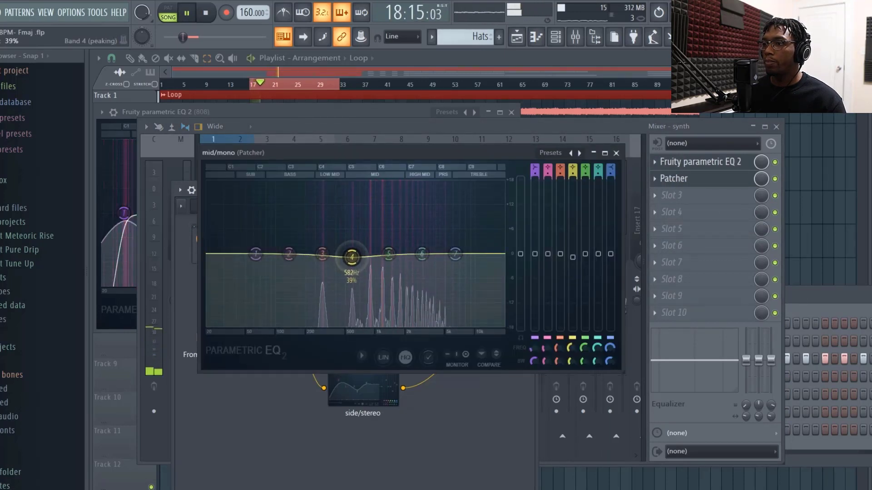
pyautogui.press('space')
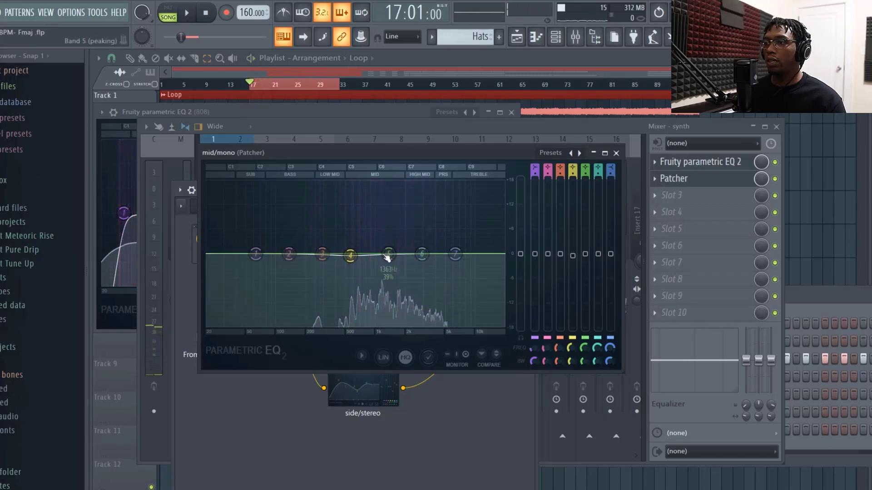
pyautogui.moveTo(350, 256); pyautogui.dragTo(382, 272)
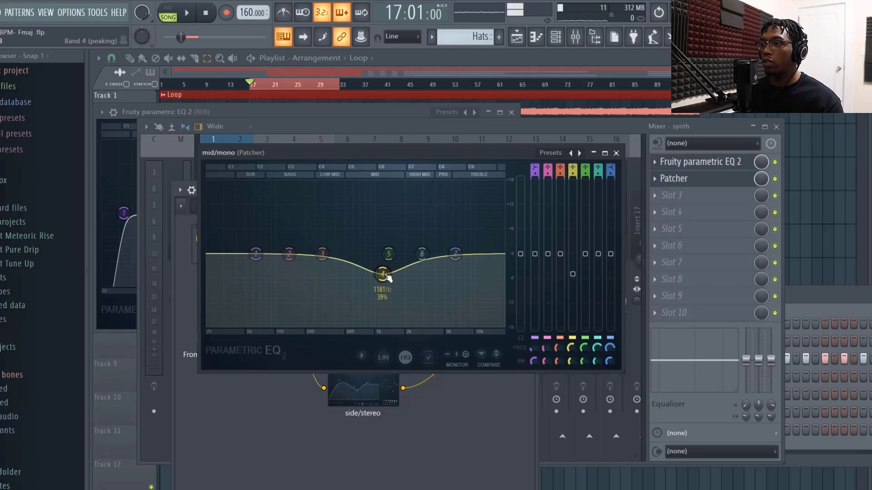
pyautogui.moveTo(385, 274); pyautogui.dragTo(380, 271)
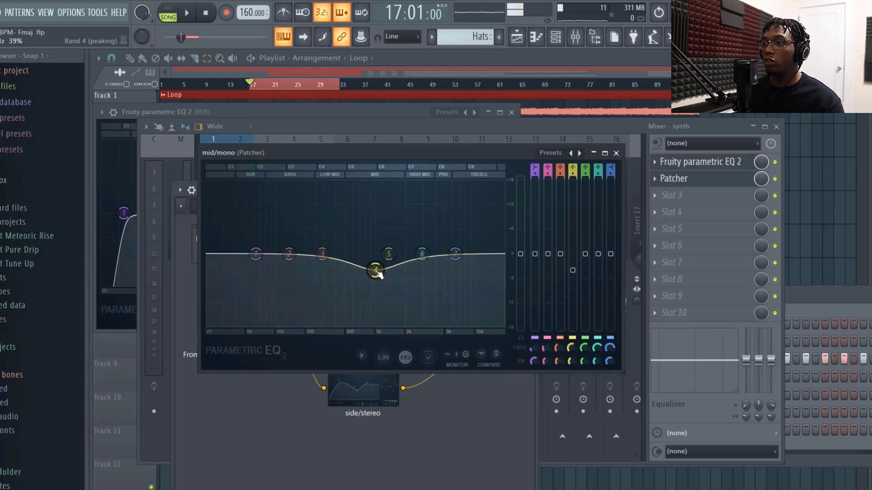
# - Change band 4 of the synth Patcher's mid/mono EQ to a band stop, widen it and tune it slightly below 1 kHz
pyautogui.moveTo(573, 166); pyautogui.dragTo(573, 178)
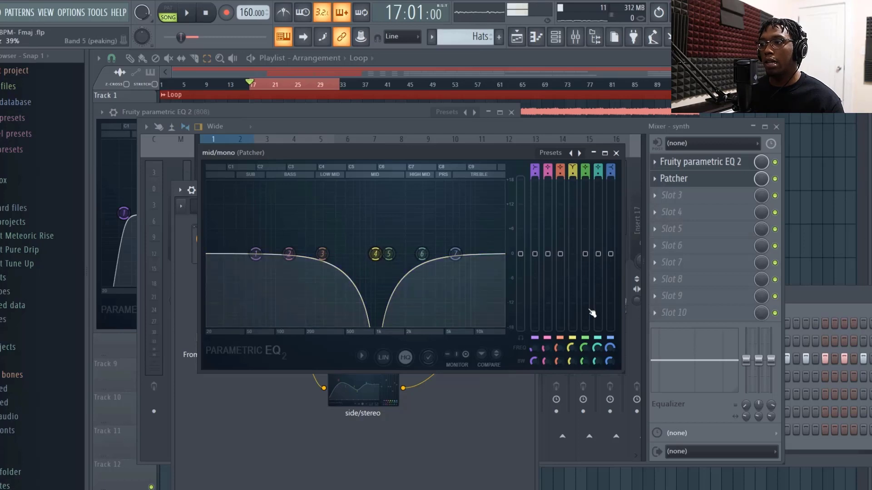
pyautogui.moveTo(576, 361); pyautogui.dragTo(571, 361)
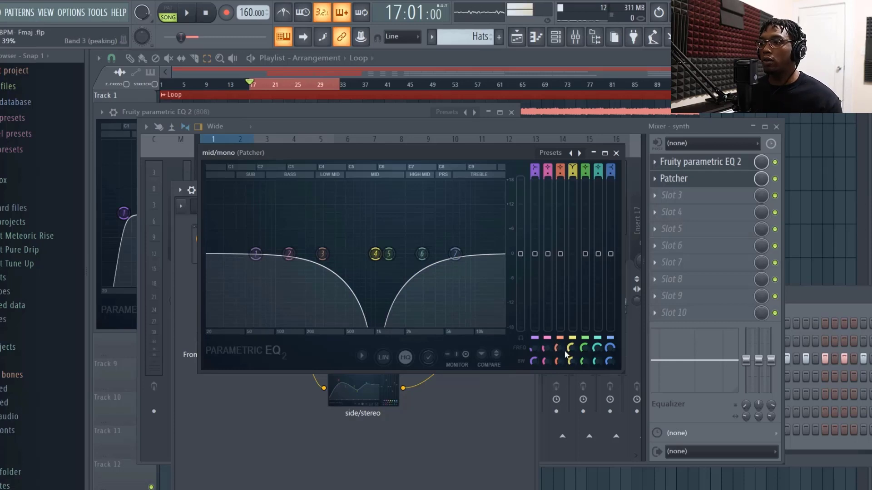
pyautogui.moveTo(570, 347); pyautogui.dragTo(566, 341)
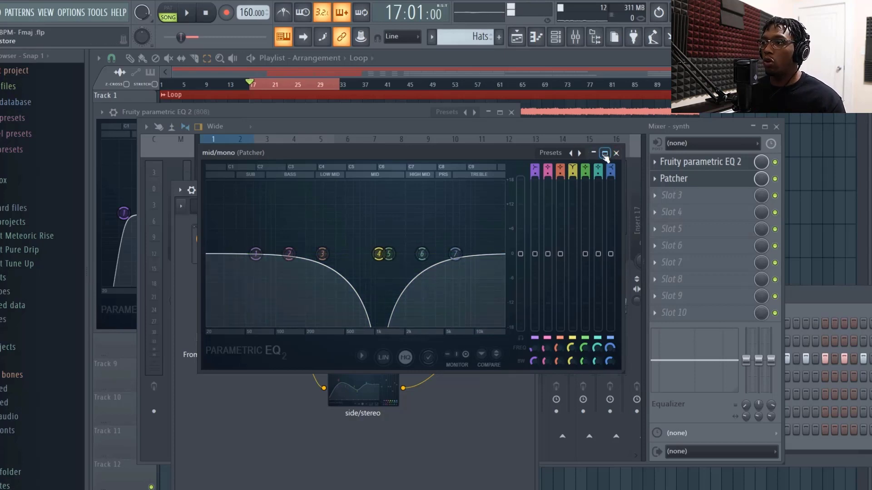
pyautogui.press('space')
pyautogui.moveTo(378, 254)
pyautogui.mouseDown()
pyautogui.moveTo(344, 254)
pyautogui.moveTo(370, 254)
pyautogui.mouseUp()
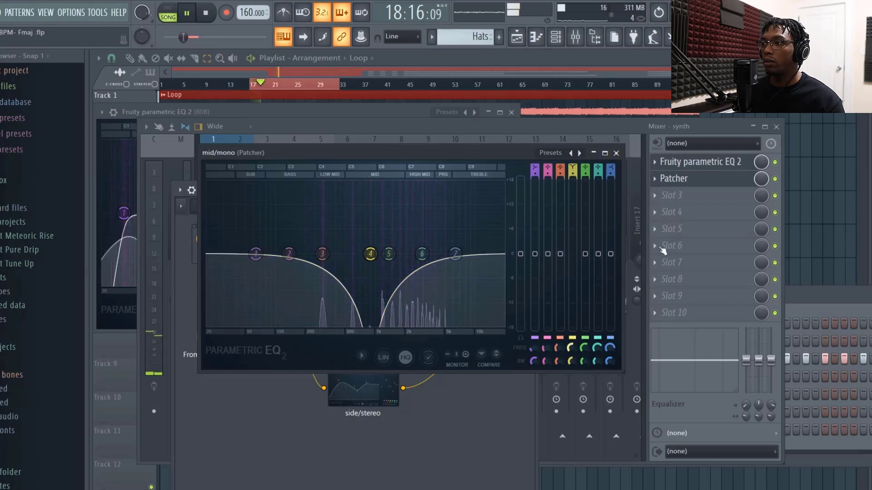
# - Compare the synth track with its Patcher bypassed and enabled during playback
pyautogui.click(775, 179)
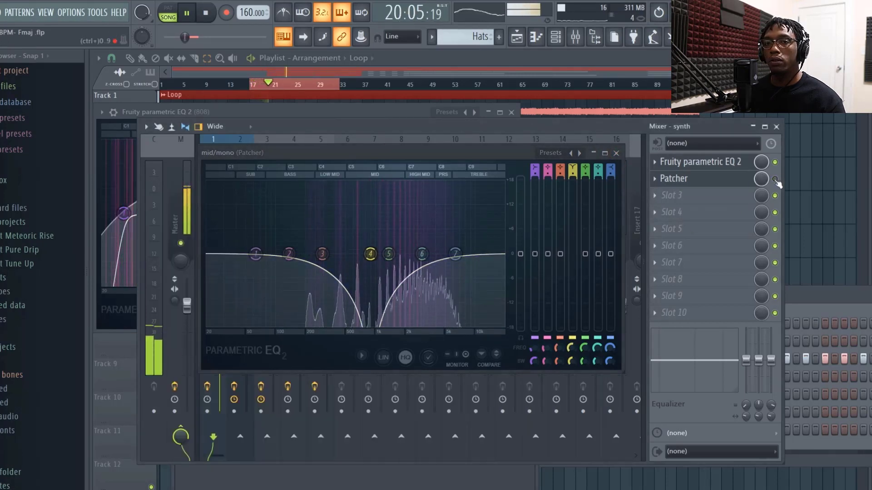
pyautogui.press('space')
pyautogui.click(617, 153)
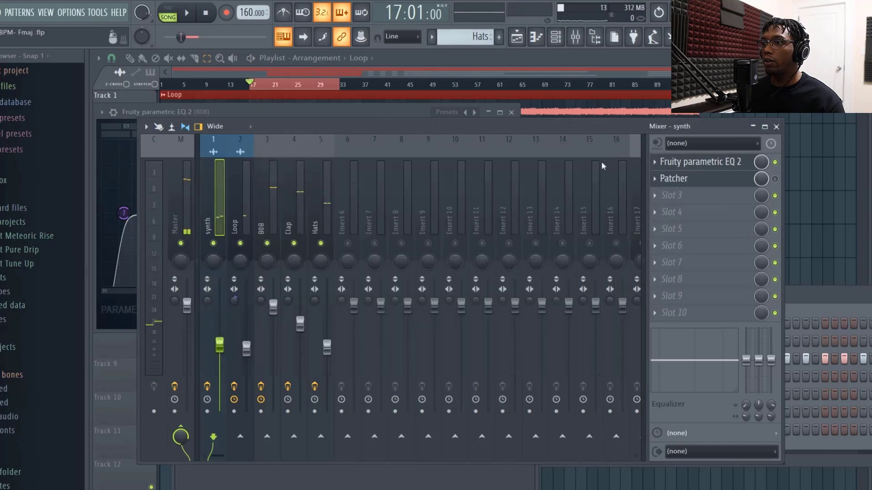
pyautogui.click(688, 179)
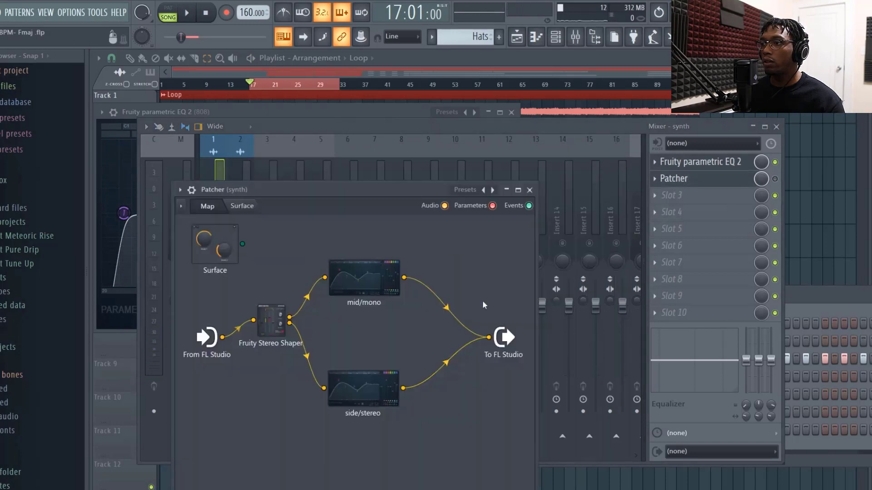
pyautogui.click(775, 180)
pyautogui.press('space')
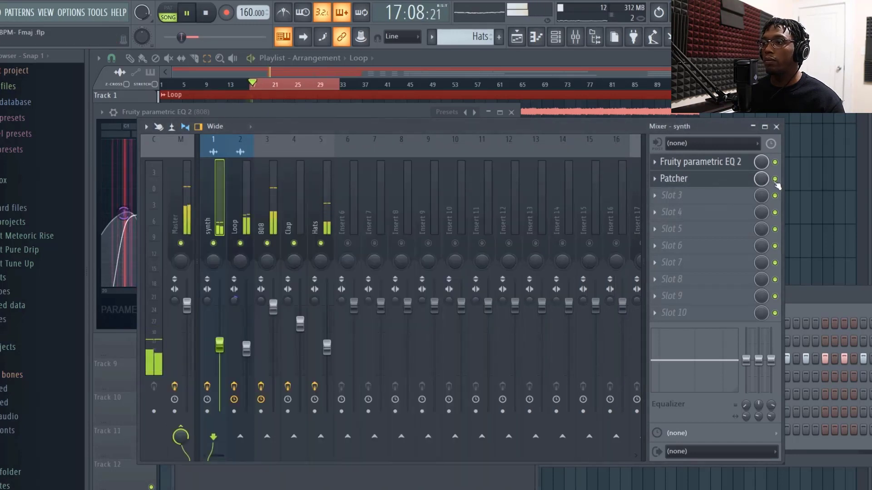
pyautogui.click(775, 180)
pyautogui.click(775, 180)
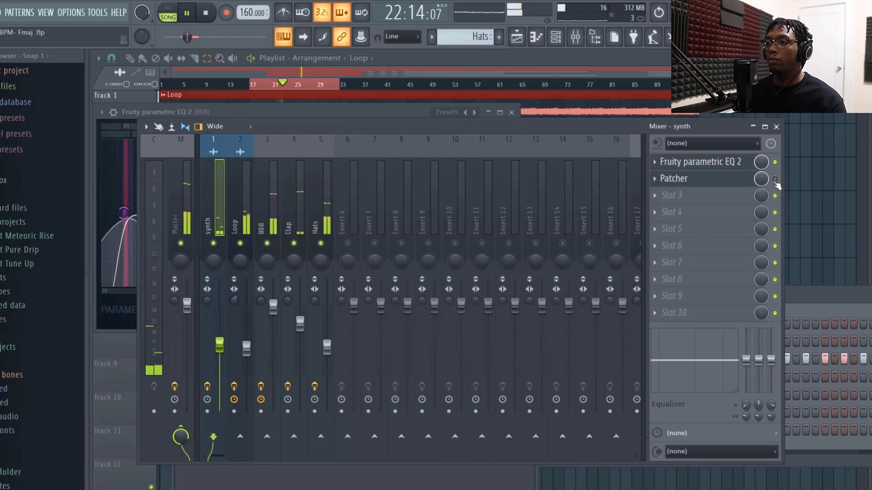
# - Boost band 5 gently in the treble range of the synth Patcher's side/stereo EQ and check the sound during playback
pyautogui.click(703, 180)
pyautogui.press('space')
pyautogui.click(363, 388)
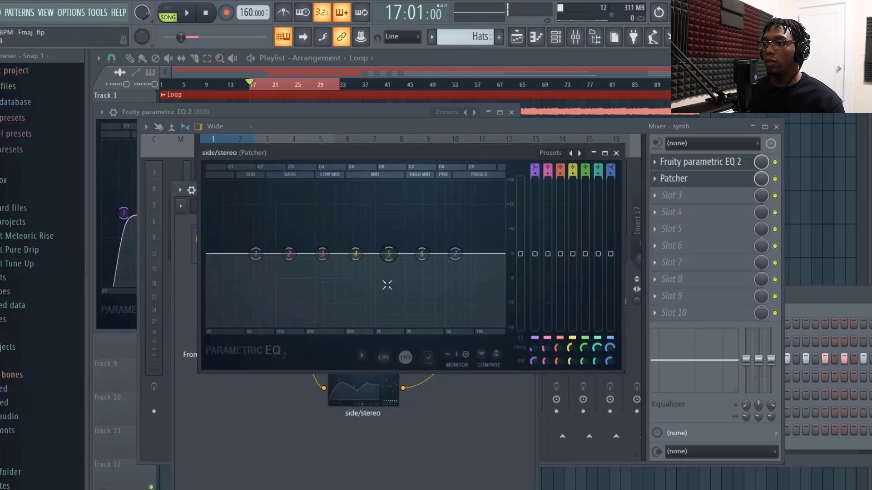
pyautogui.moveTo(389, 254); pyautogui.dragTo(461, 237)
pyautogui.press('space')
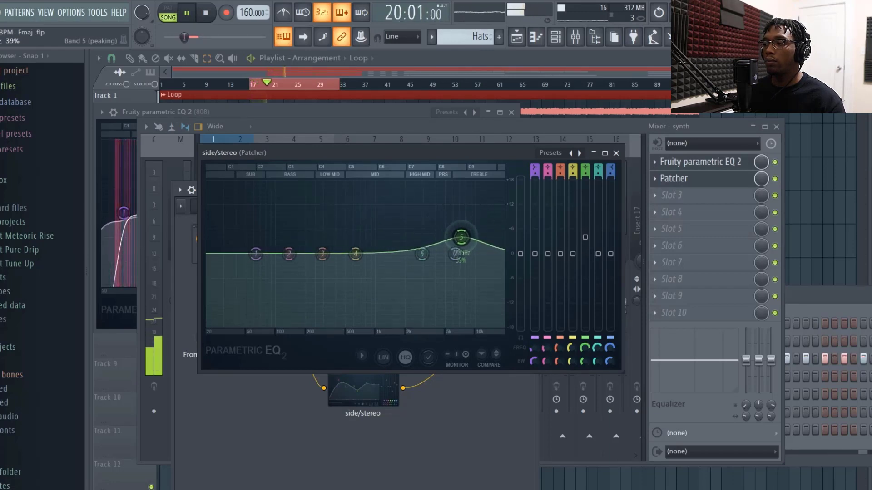
pyautogui.click(775, 180)
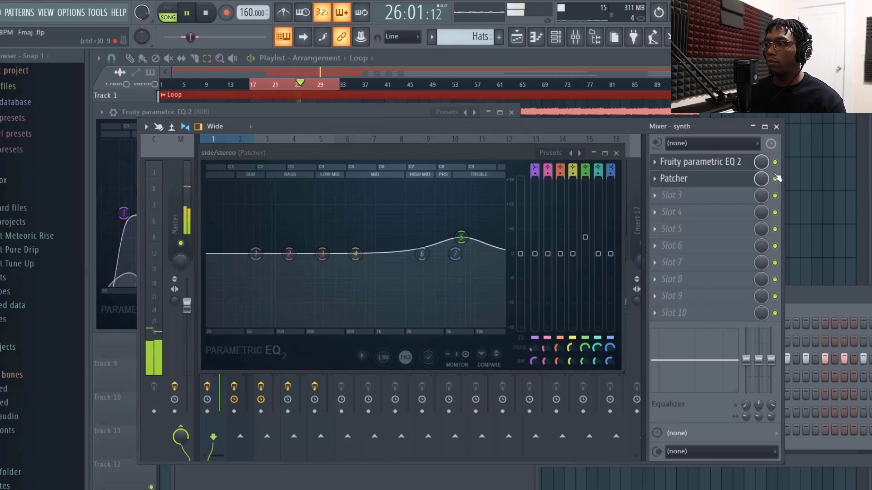
pyautogui.click(616, 153)
pyautogui.press('space')
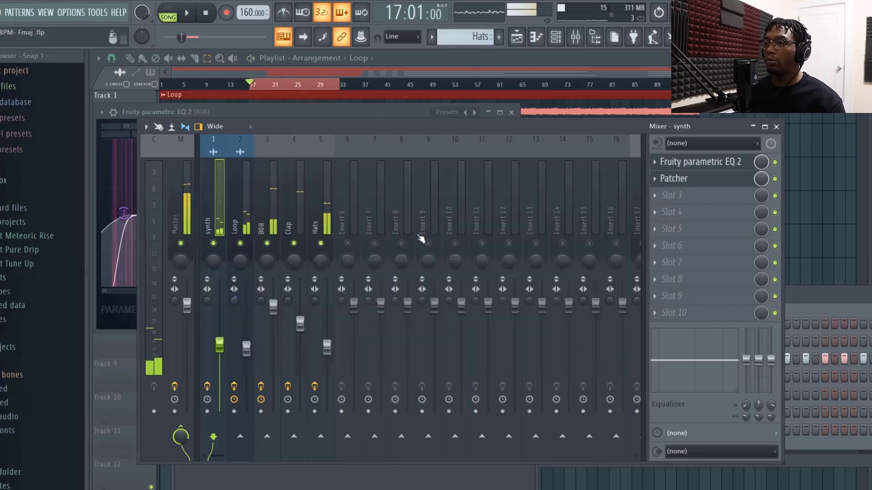
# - Lower the synth track's fader to roughly the level of the Loop track's fader during playback
pyautogui.press('space')
pyautogui.moveTo(219, 345)
pyautogui.mouseDown()
pyautogui.moveTo(219, 366)
pyautogui.moveTo(219, 336)
pyautogui.moveTo(219, 351)
pyautogui.mouseUp()
pyautogui.press('space')
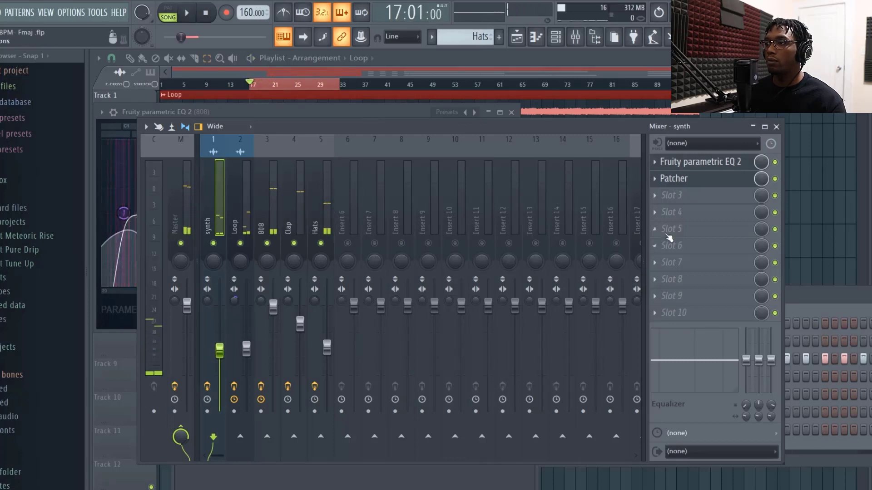
# - Add Fruity Phaser to the synth track's third effect slot and reduce its mix level during playback
pyautogui.click(668, 196)
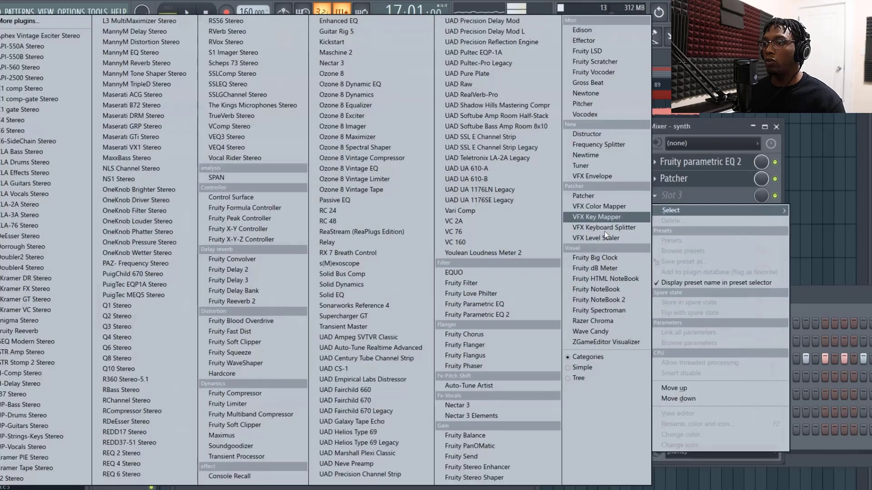
pyautogui.click(487, 361)
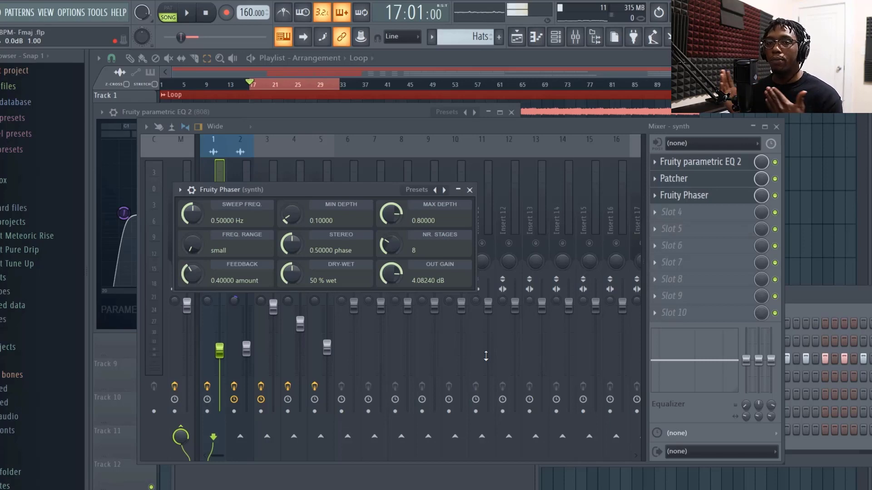
pyautogui.press('space')
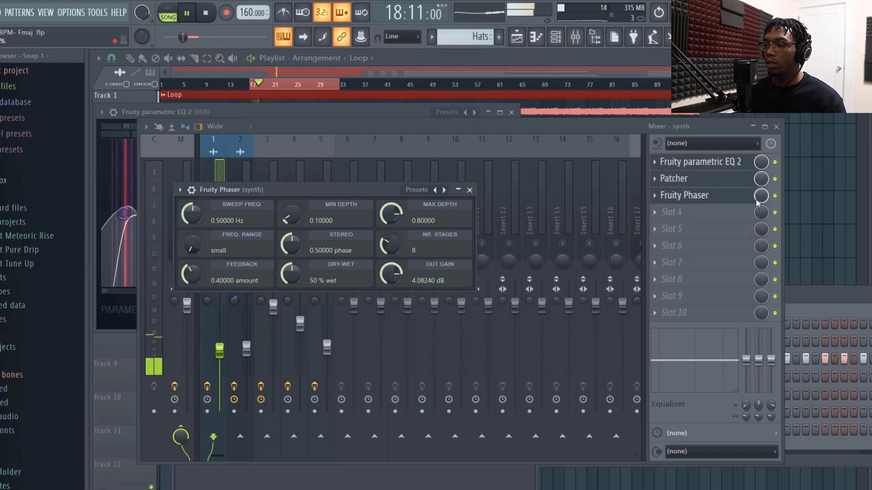
pyautogui.moveTo(760, 197); pyautogui.dragTo(760, 227)
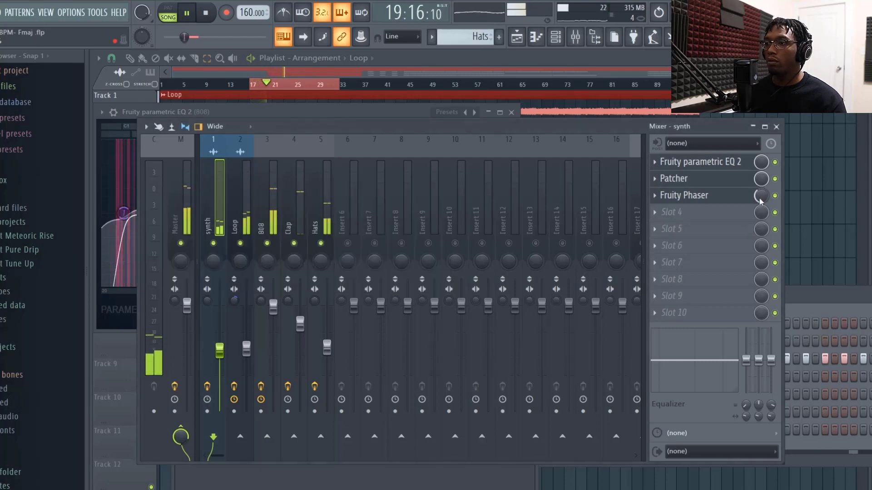
# - Adjust the synth track's stereo separation and lower its fader slightly below the Loop track's fader
pyautogui.moveTo(207, 302); pyautogui.dragTo(220, 356)
pyautogui.click(251, 266)
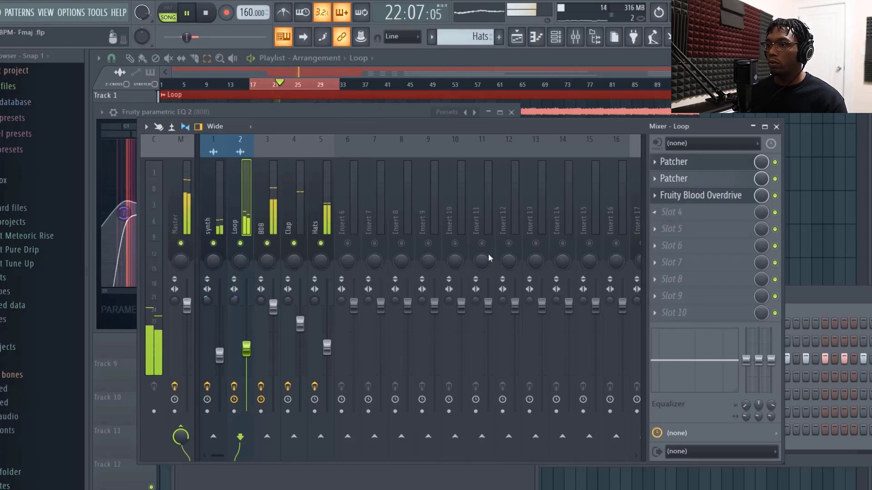
pyautogui.press('space')
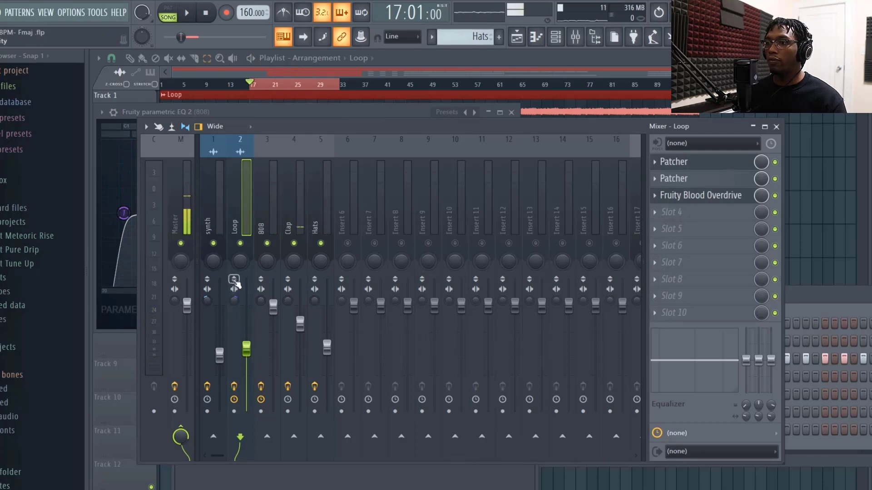
# - Try reversed polarity on the Loop and synth tracks in different combinations, and restore normal polarity on both
pyautogui.press('space')
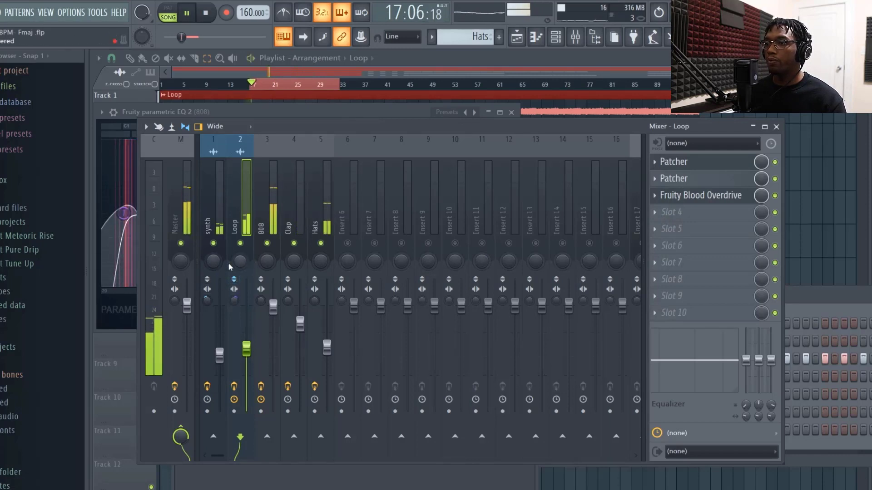
pyautogui.click(207, 279)
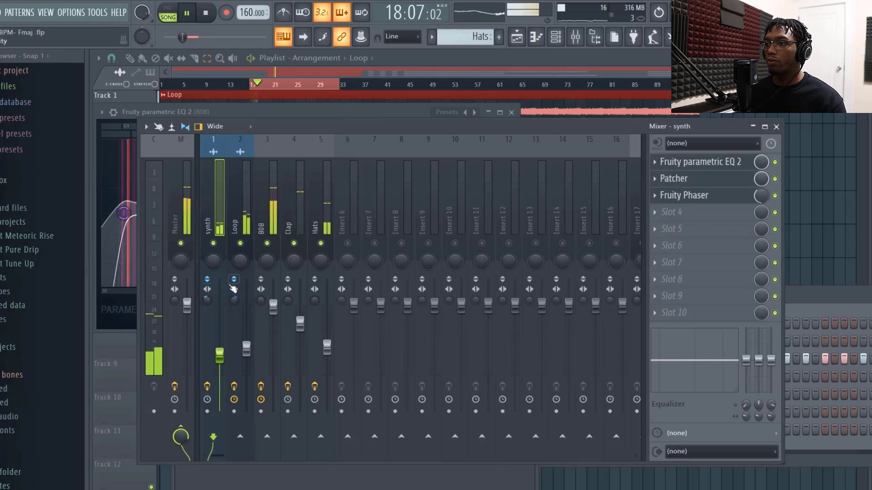
pyautogui.click(234, 279)
pyautogui.click(234, 281)
pyautogui.press('space')
pyautogui.click(218, 281)
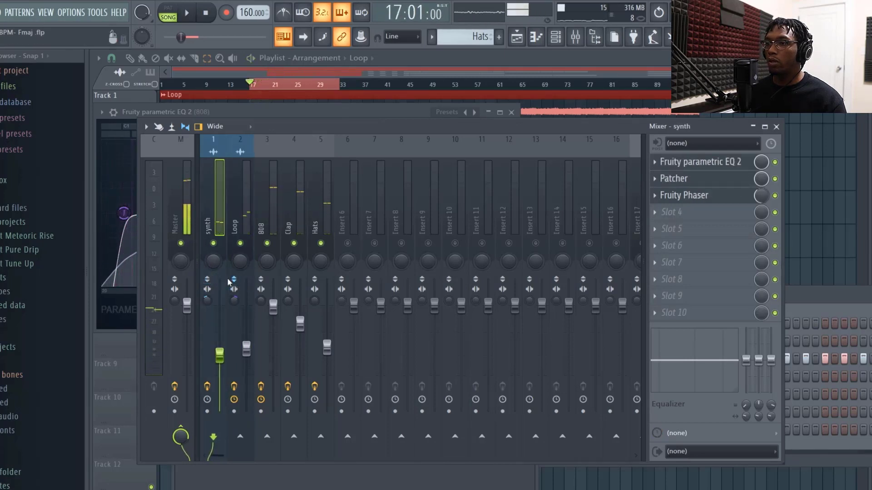
pyautogui.click(234, 279)
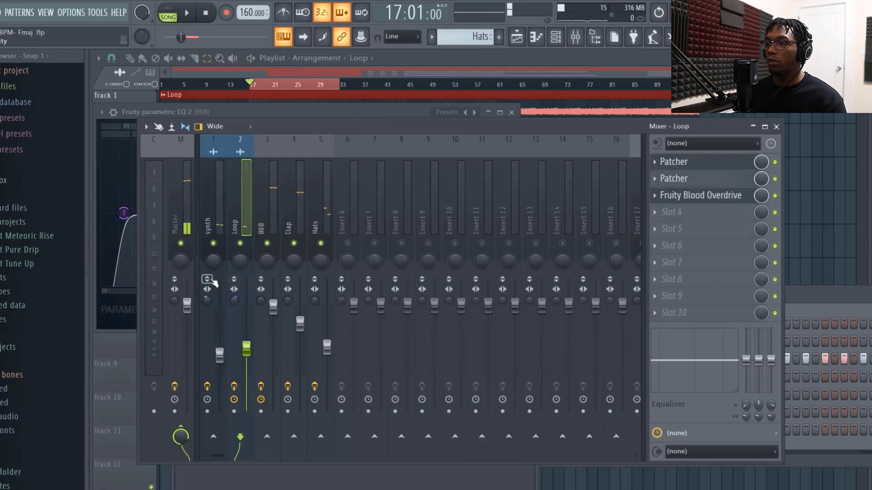
# - Audition polarity combinations, leave only the Loop track's polarity reversed, and swap the synth track's left and right channels
pyautogui.click(208, 280)
pyautogui.press('space')
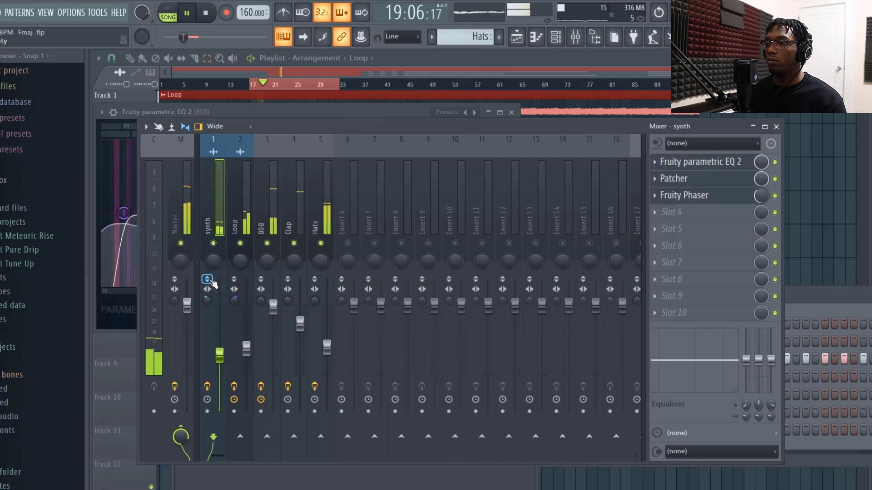
pyautogui.click(234, 279)
pyautogui.click(216, 283)
pyautogui.click(233, 283)
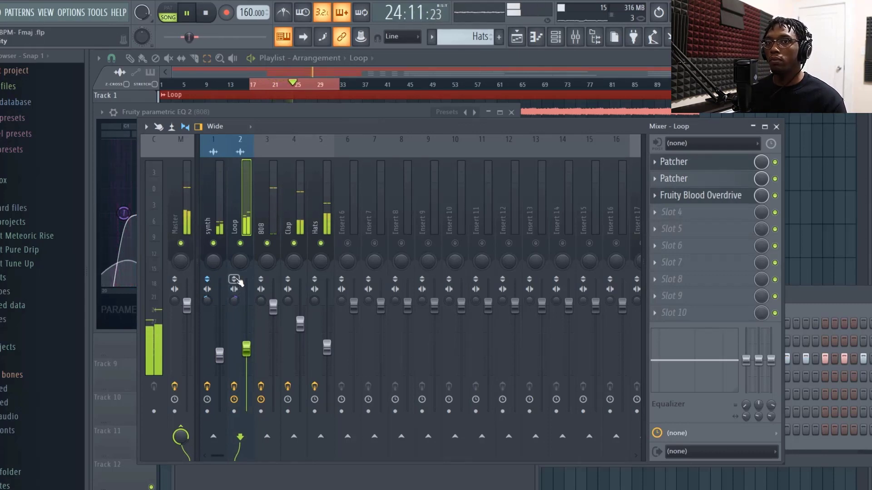
pyautogui.click(212, 282)
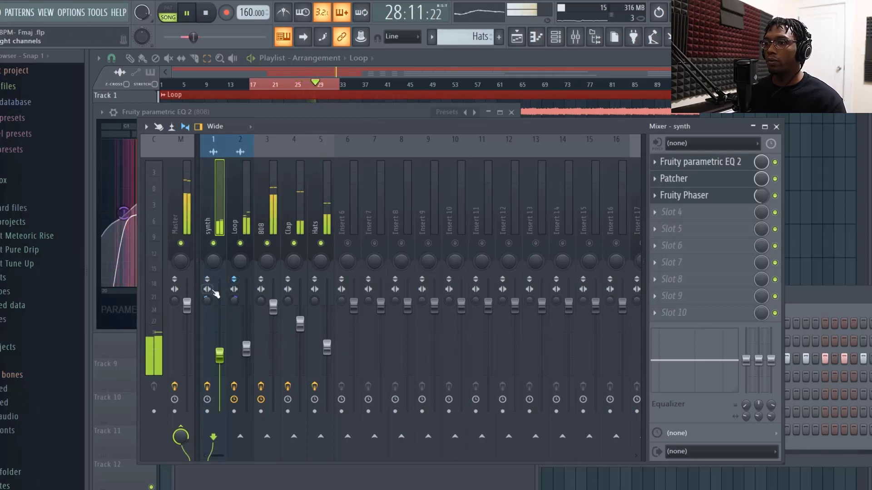
pyautogui.press('space')
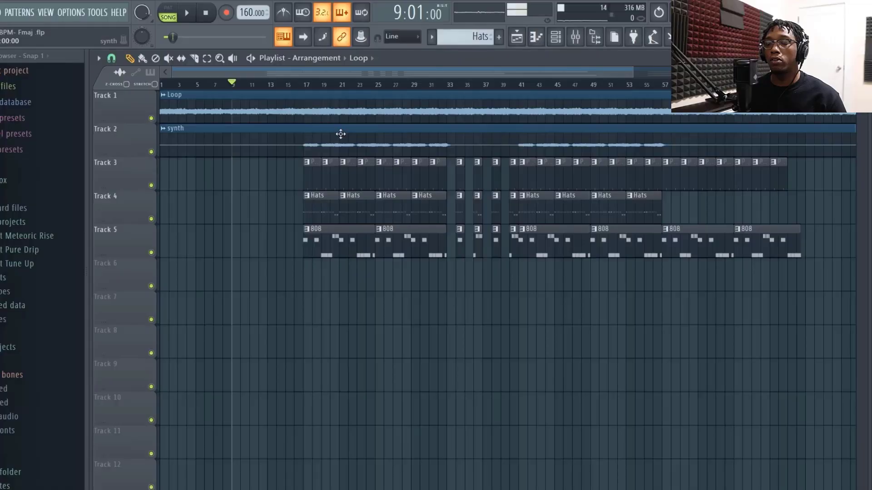
# - Play the arrangement from bar 9 and raise the Loop track's fader to about -9.2 dB
pyautogui.press('space')
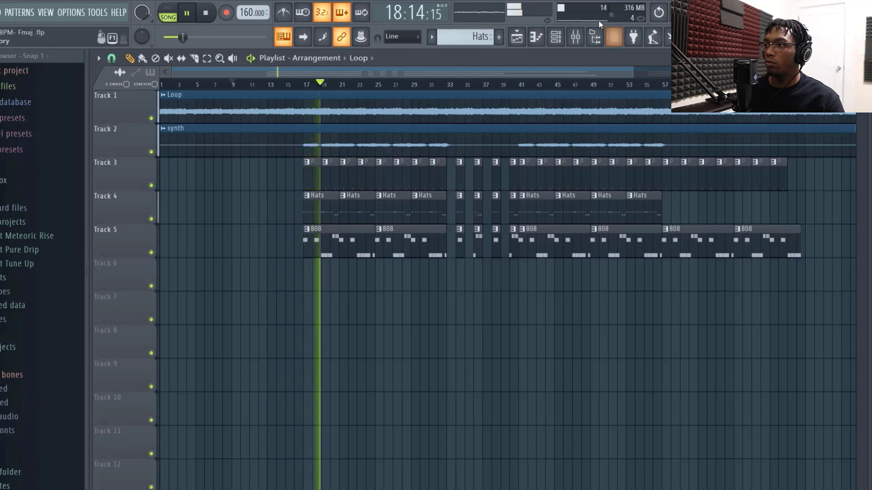
pyautogui.click(575, 43)
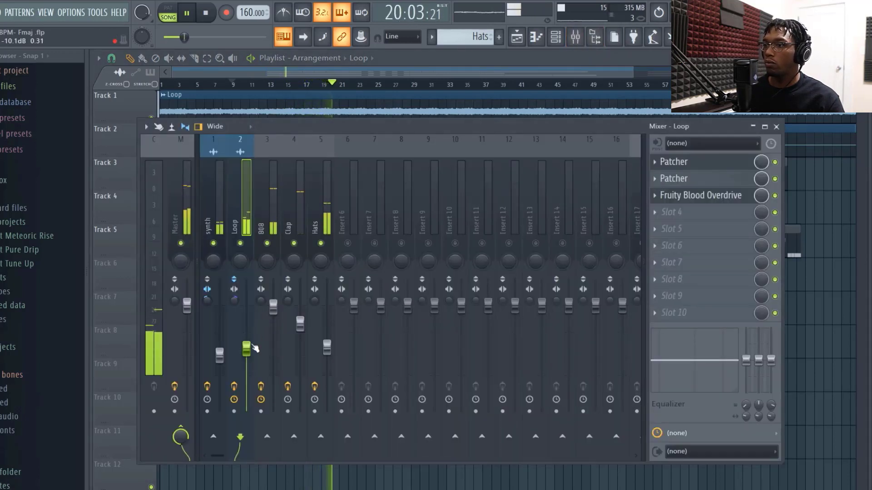
pyautogui.moveTo(246, 350); pyautogui.dragTo(246, 332)
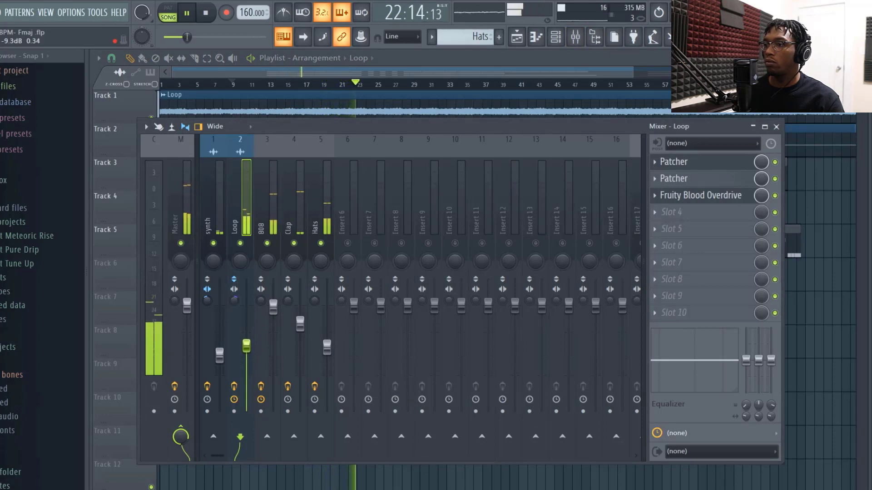
pyautogui.moveTo(246, 361); pyautogui.dragTo(247, 354)
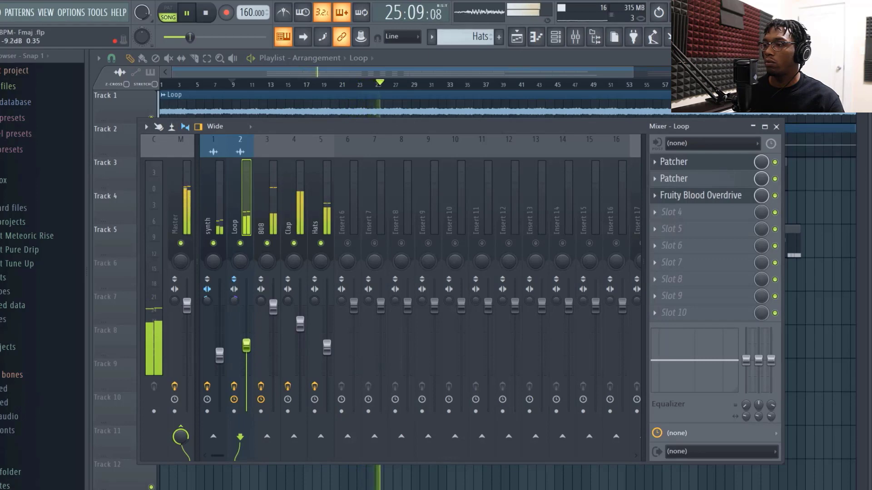
pyautogui.click(777, 127)
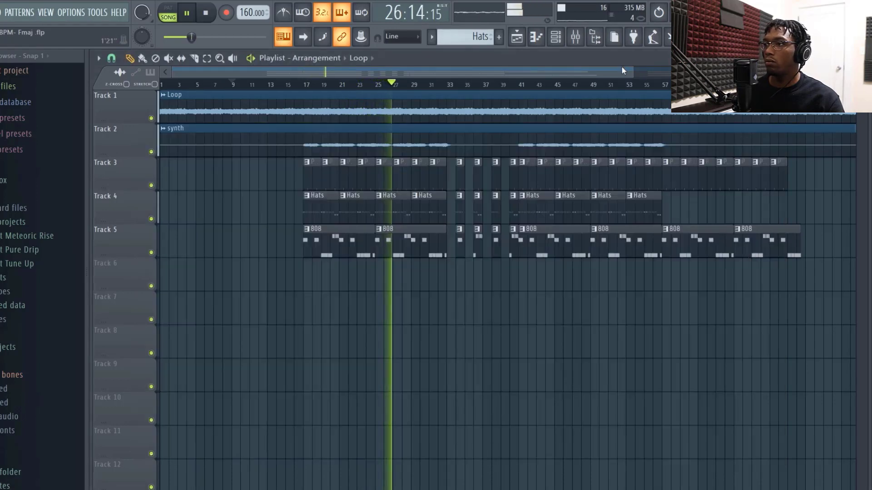
pyautogui.moveTo(633, 73); pyautogui.dragTo(838, 72)
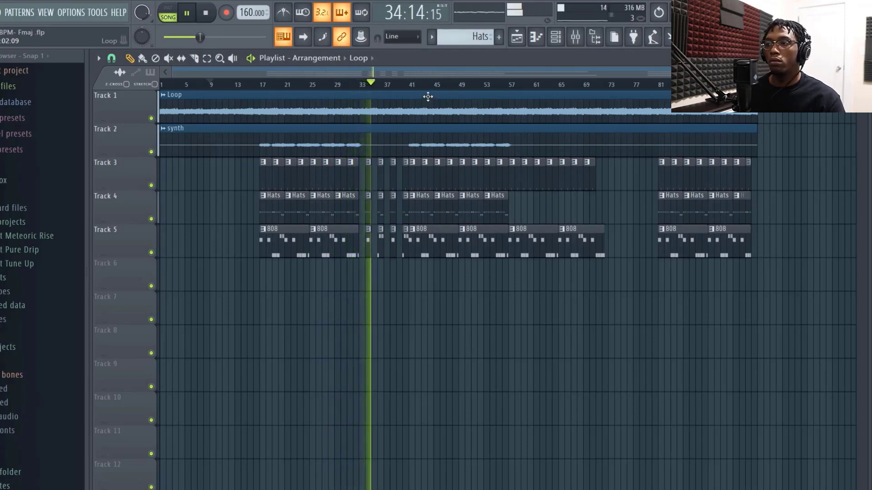
pyautogui.press('space')
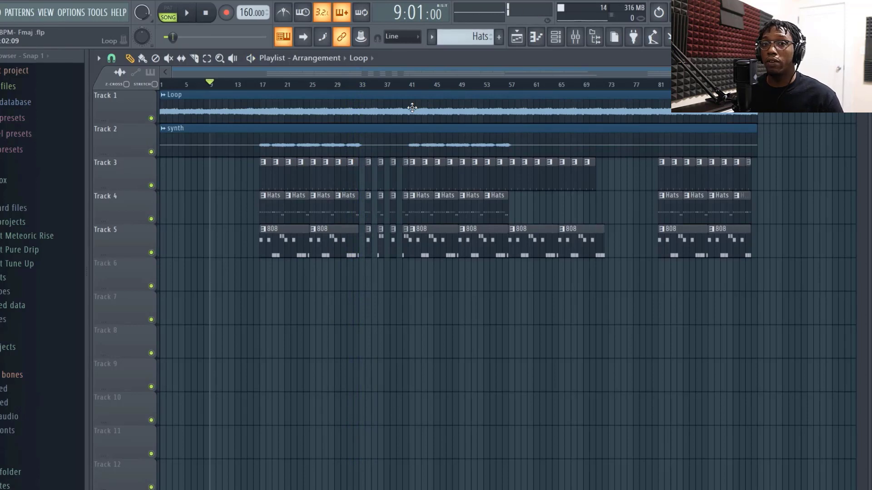